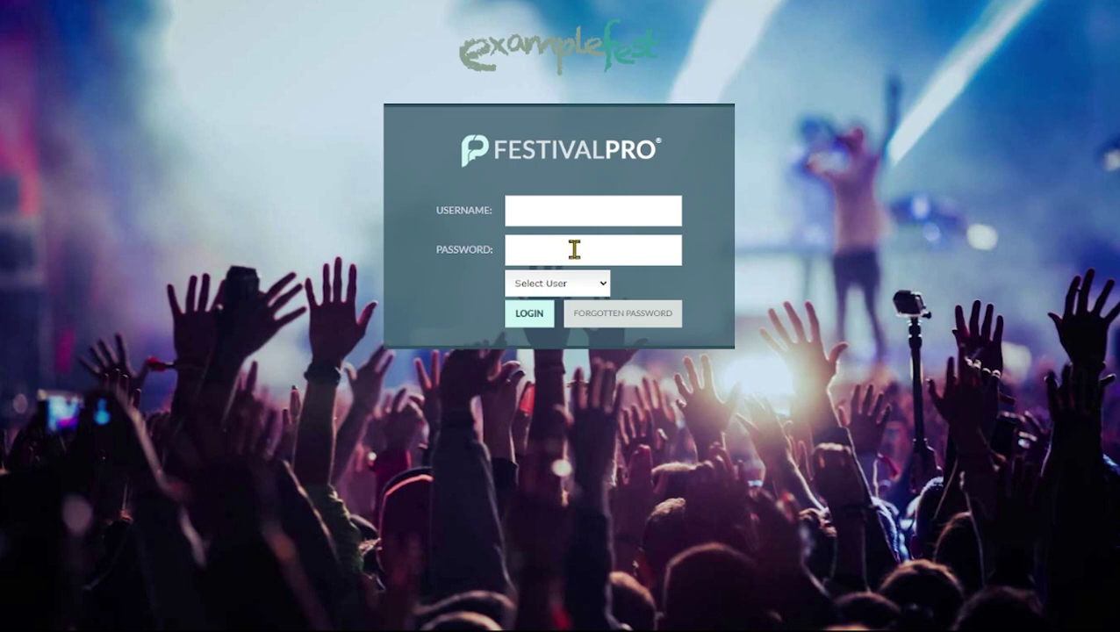
# Step: Enter the account password on the FestivalPro login screen
pyautogui.write('•••••')
# Step: Sign in as the selected user and browse the Forms list
pyautogui.press('Tab')
pyautogui.press('Down')
pyautogui.click(536, 323)
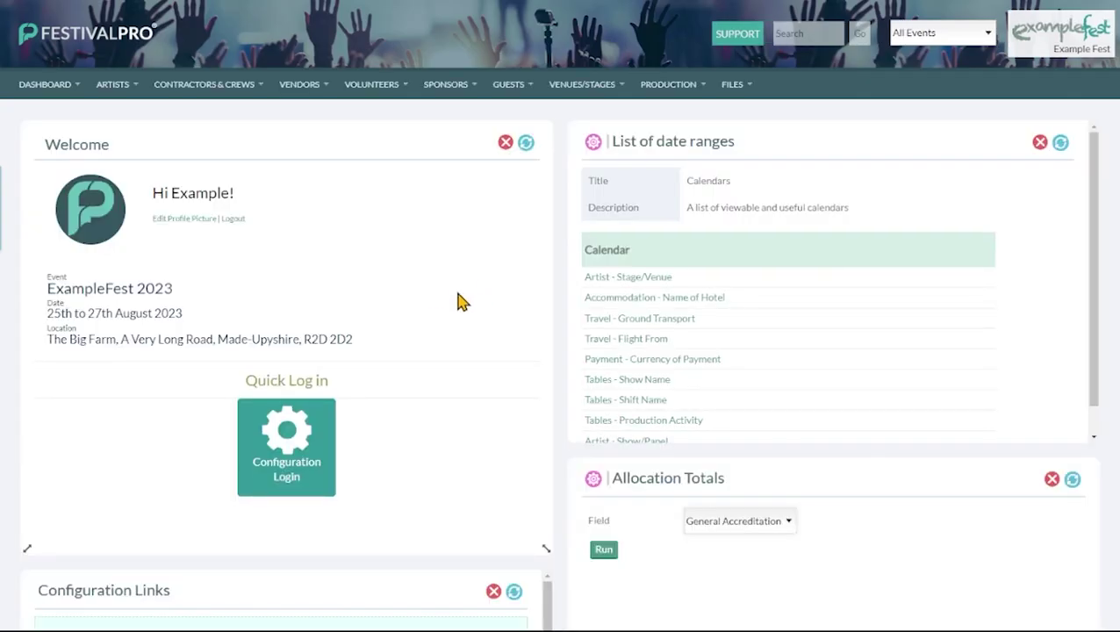
pyautogui.moveTo(53, 91)
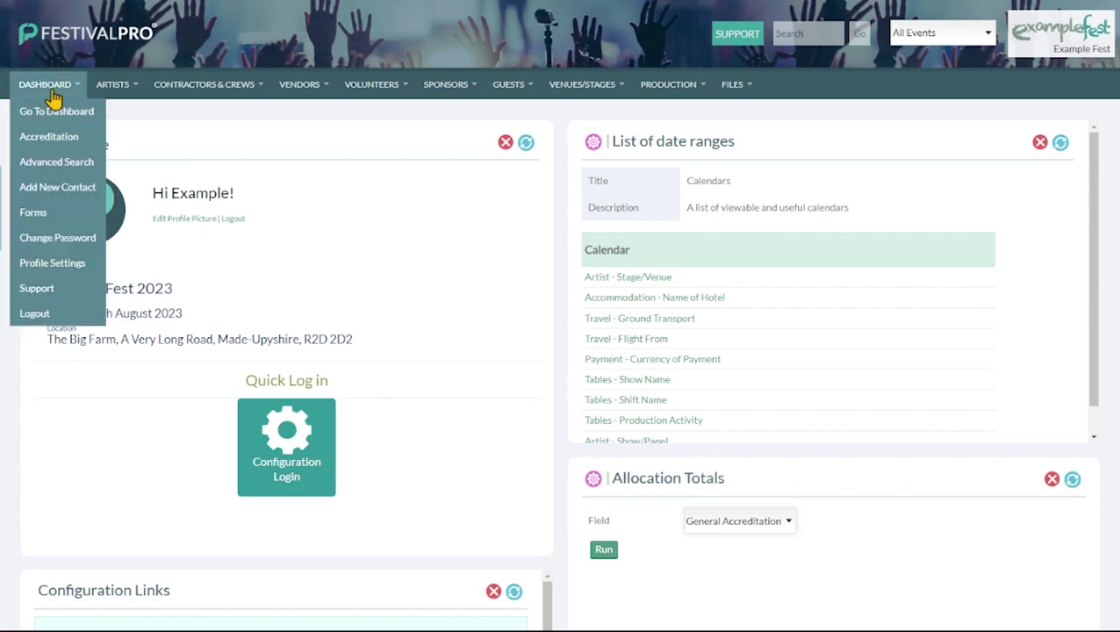
pyautogui.click(33, 214)
pyautogui.scroll(-2, 345, 251)
pyautogui.scroll(-4, 347, 253)
pyautogui.scroll(2, 392, 419)
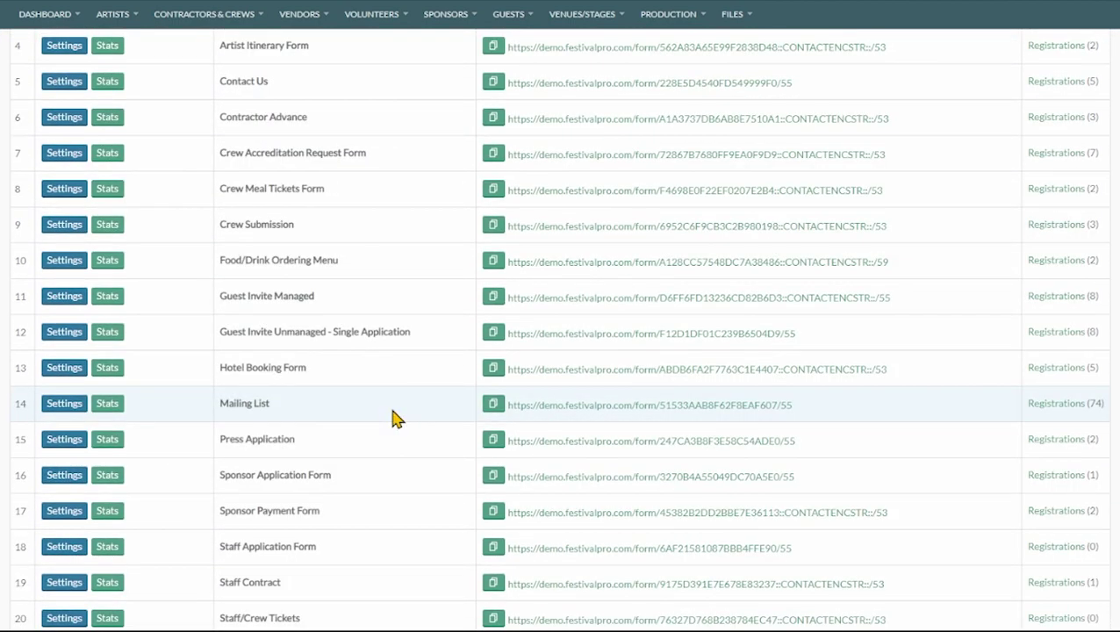
pyautogui.scroll(3, 392, 420)
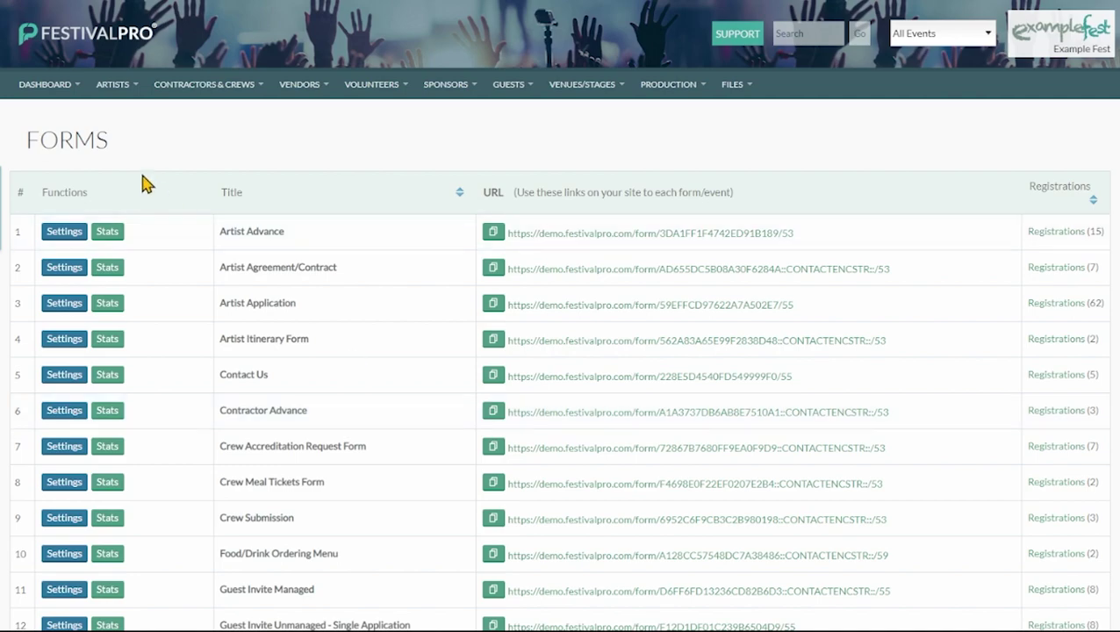
# Step: Log out and sign back in with the configuration user's password, scrolling to Add New Form
pyautogui.click(45, 85)
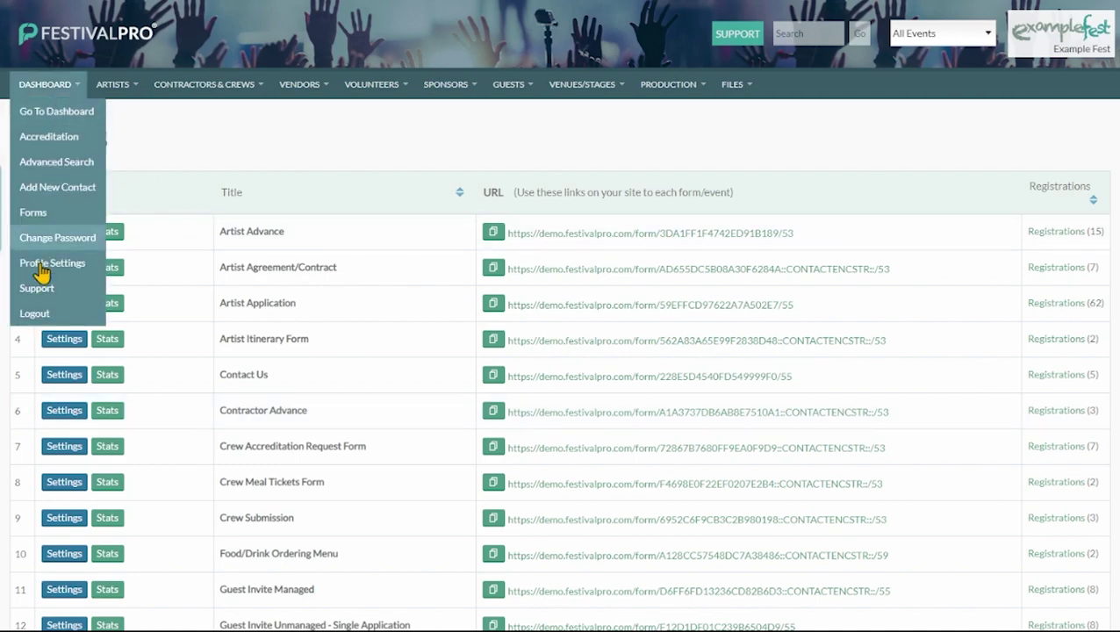
pyautogui.click(35, 314)
pyautogui.click(604, 249)
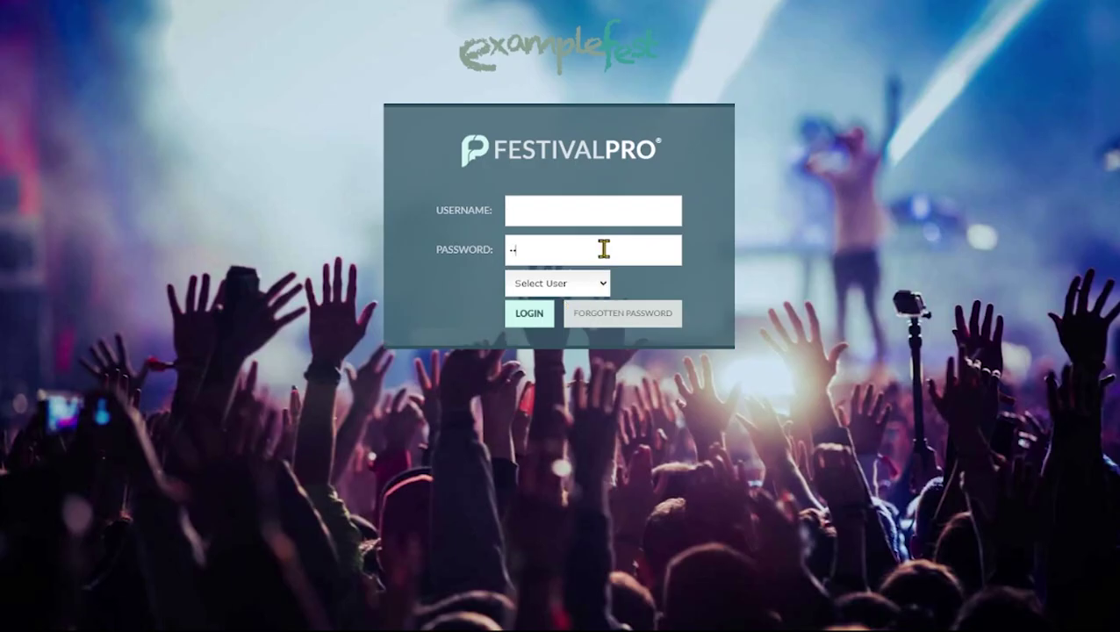
pyautogui.write('•••••••')
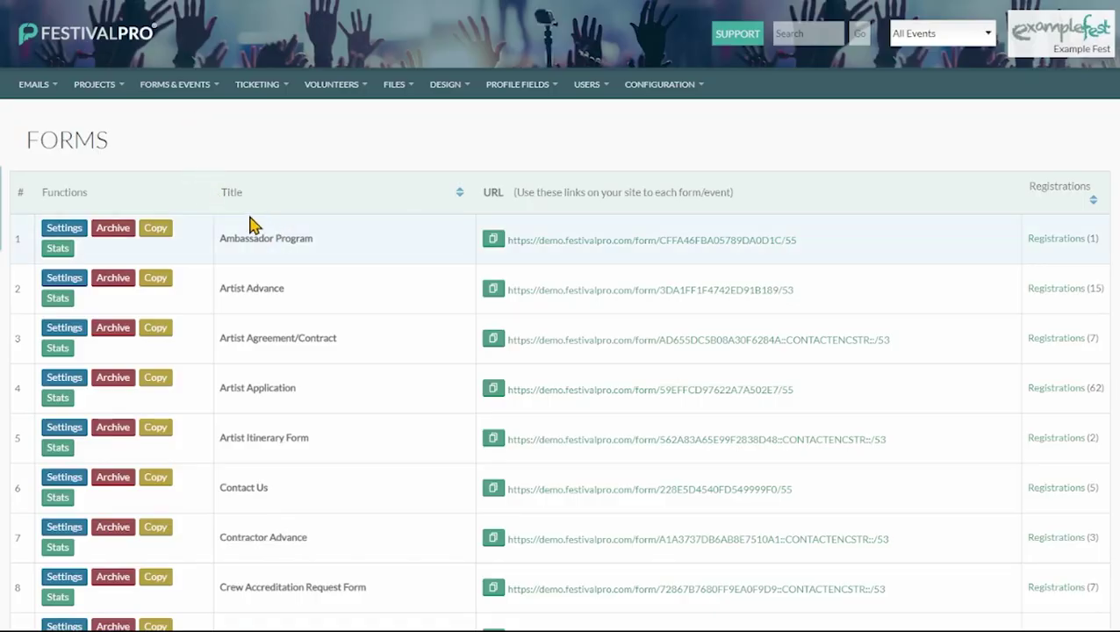
pyautogui.scroll(-6, 250, 225)
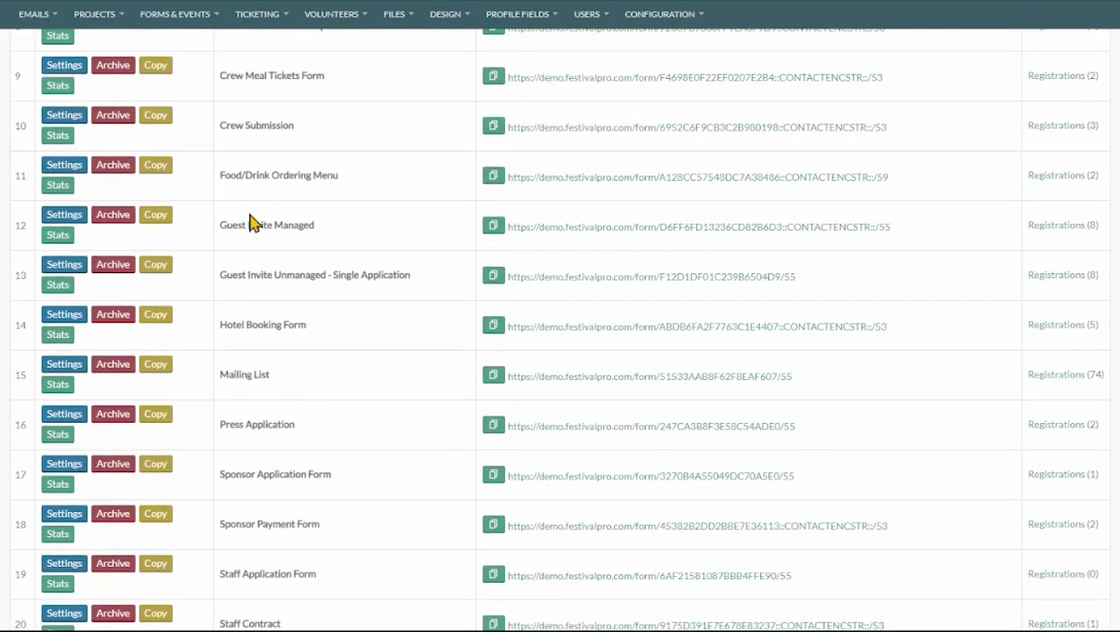
pyautogui.scroll(-8, 250, 224)
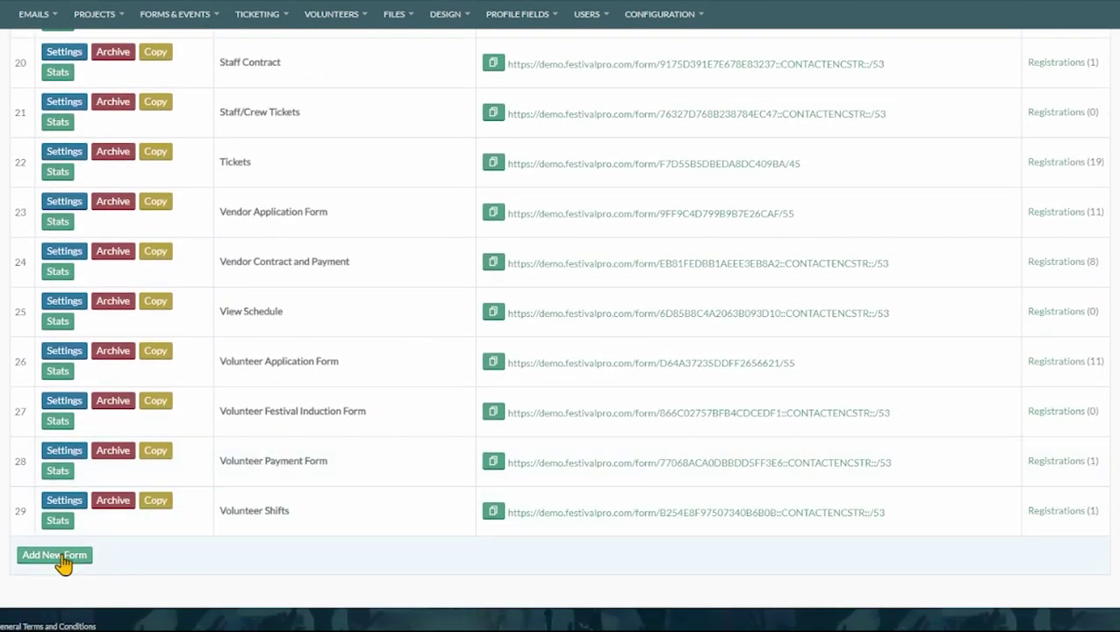
# Step: Create and save 'New Form' with the Festival Template Logged In page design
pyautogui.click(63, 559)
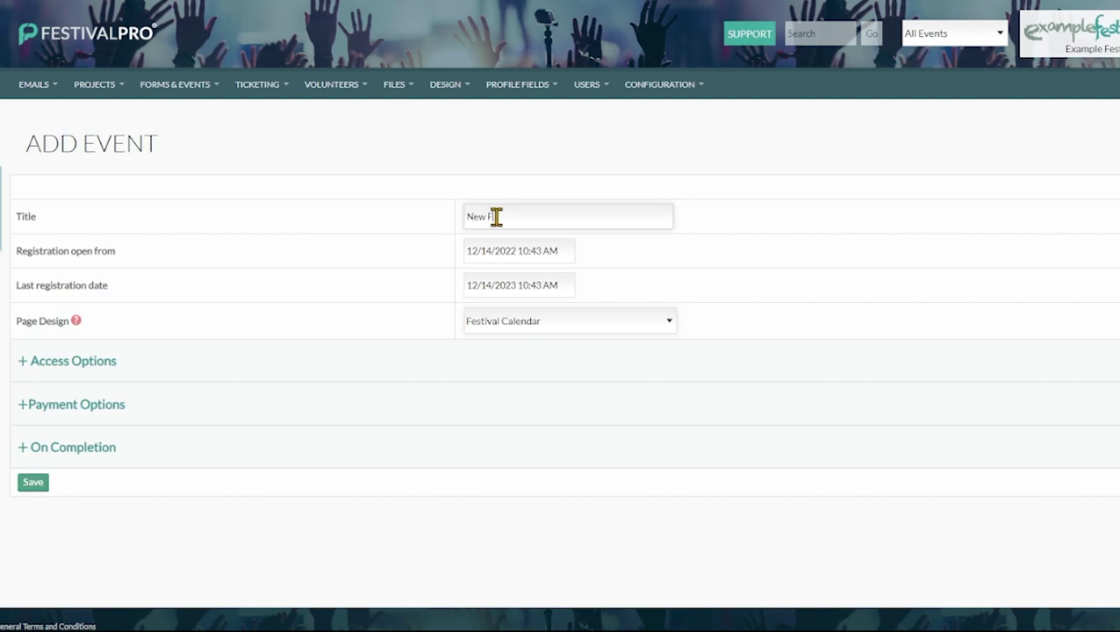
pyautogui.click(515, 343)
pyautogui.click(505, 390)
pyautogui.click(120, 376)
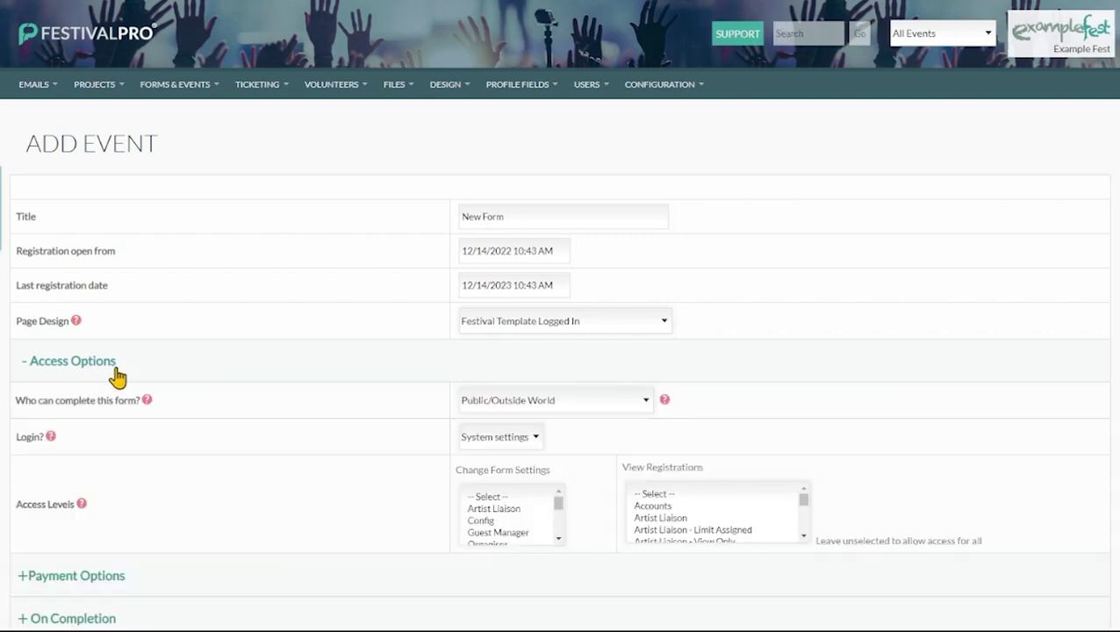
pyautogui.click(118, 376)
pyautogui.click(107, 409)
pyautogui.click(105, 410)
pyautogui.click(98, 458)
pyautogui.click(98, 459)
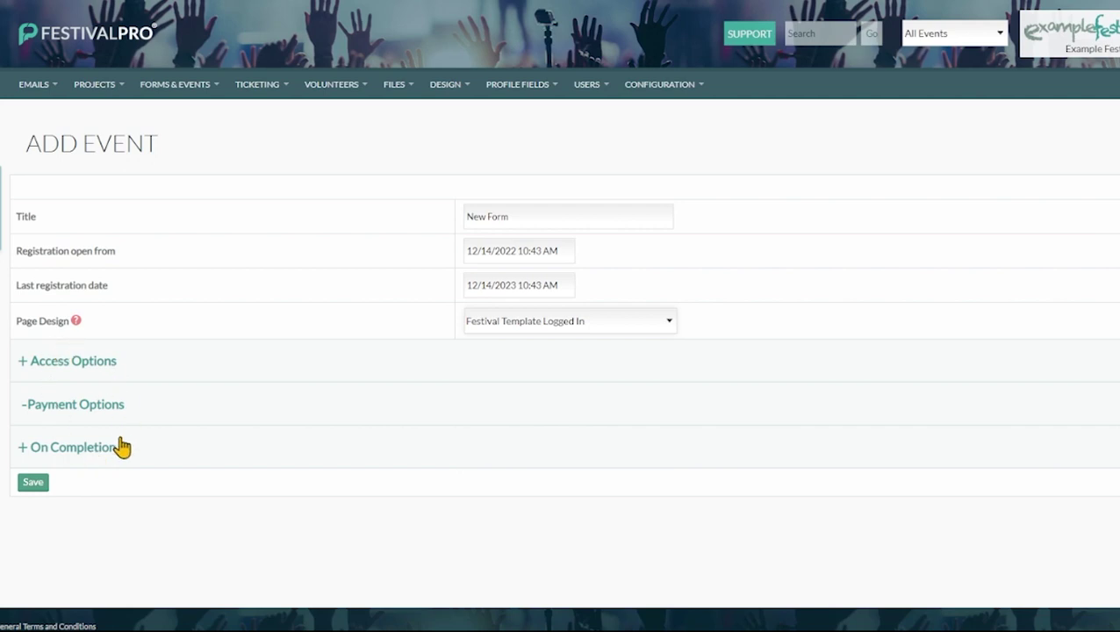
pyautogui.click(37, 484)
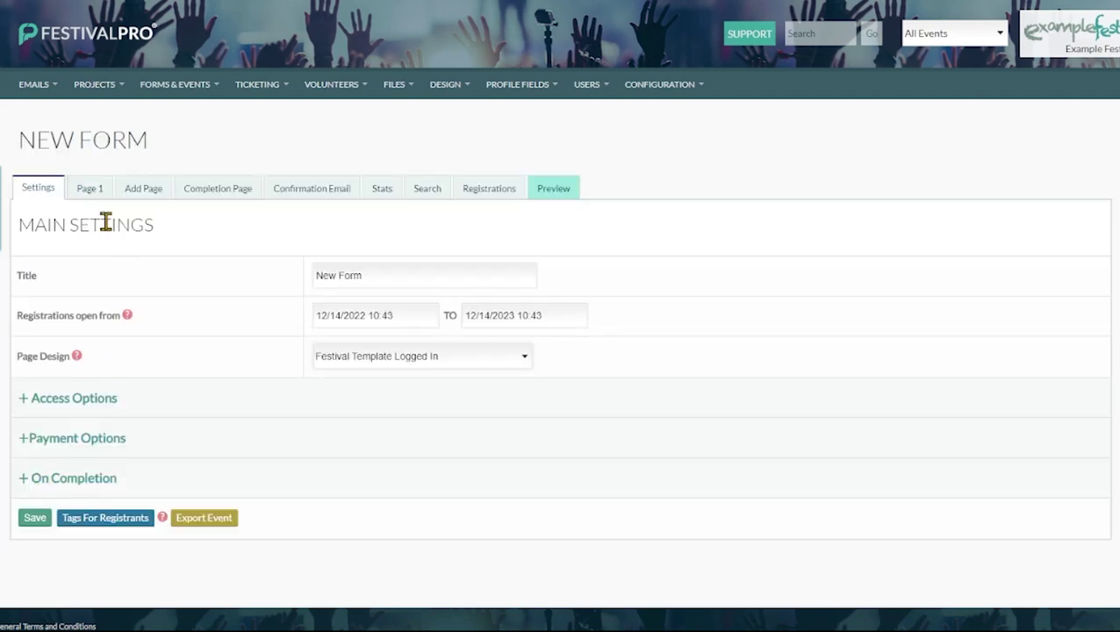
# Step: Review the Page 1 fields First Name, Last Name and Email
pyautogui.click(95, 192)
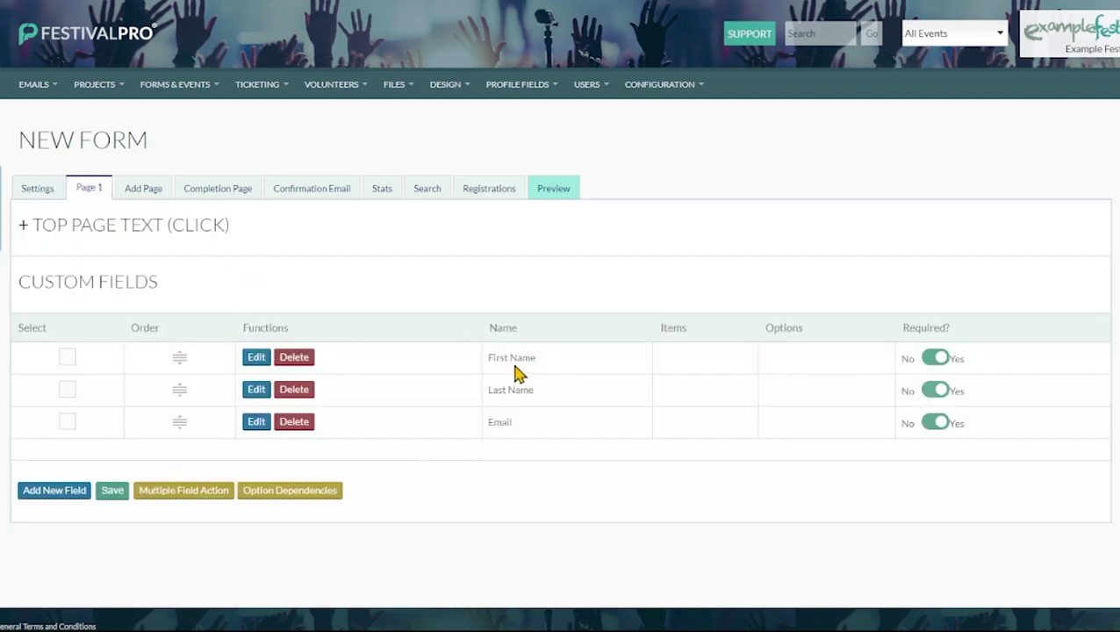
pyautogui.moveTo(487, 359); pyautogui.dragTo(553, 369)
pyautogui.moveTo(492, 389); pyautogui.dragTo(533, 390)
pyautogui.doubleClick(498, 425)
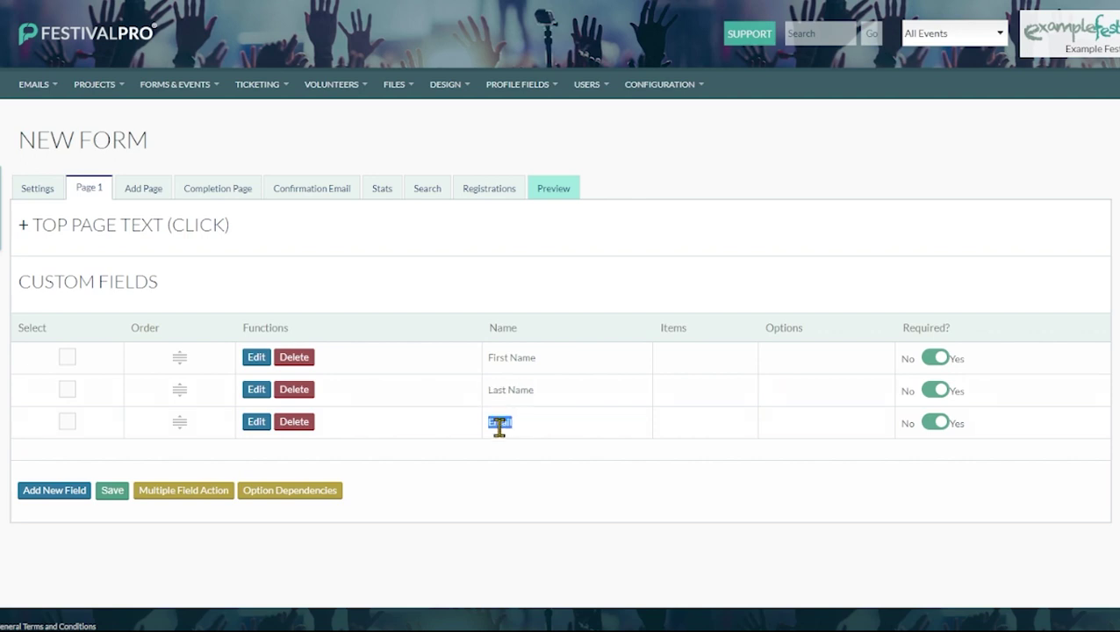
pyautogui.click(260, 360)
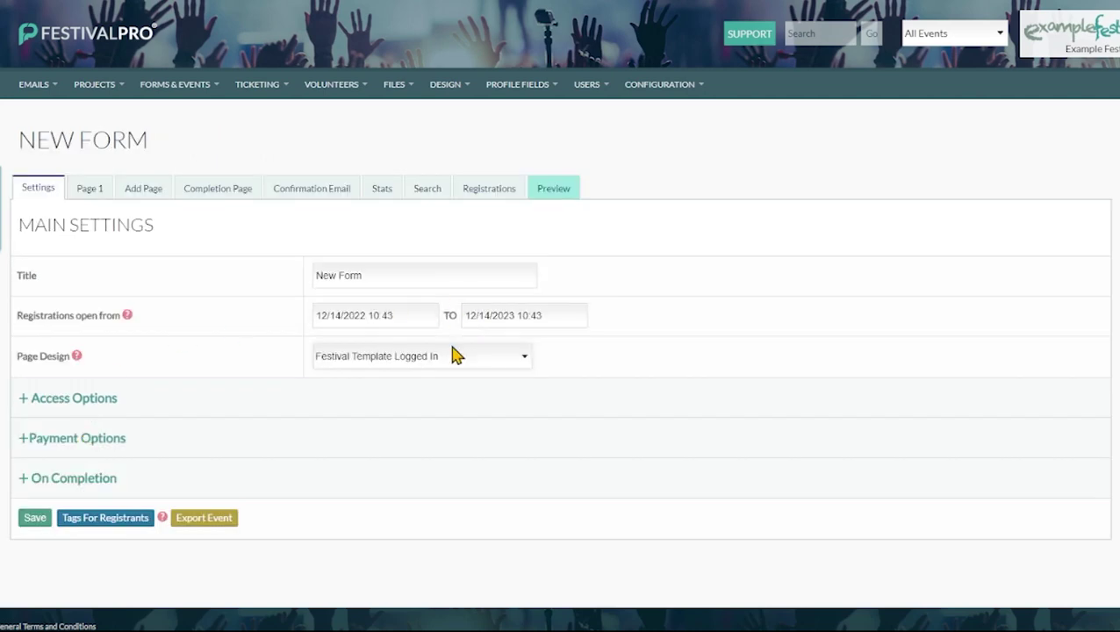
pyautogui.click(94, 191)
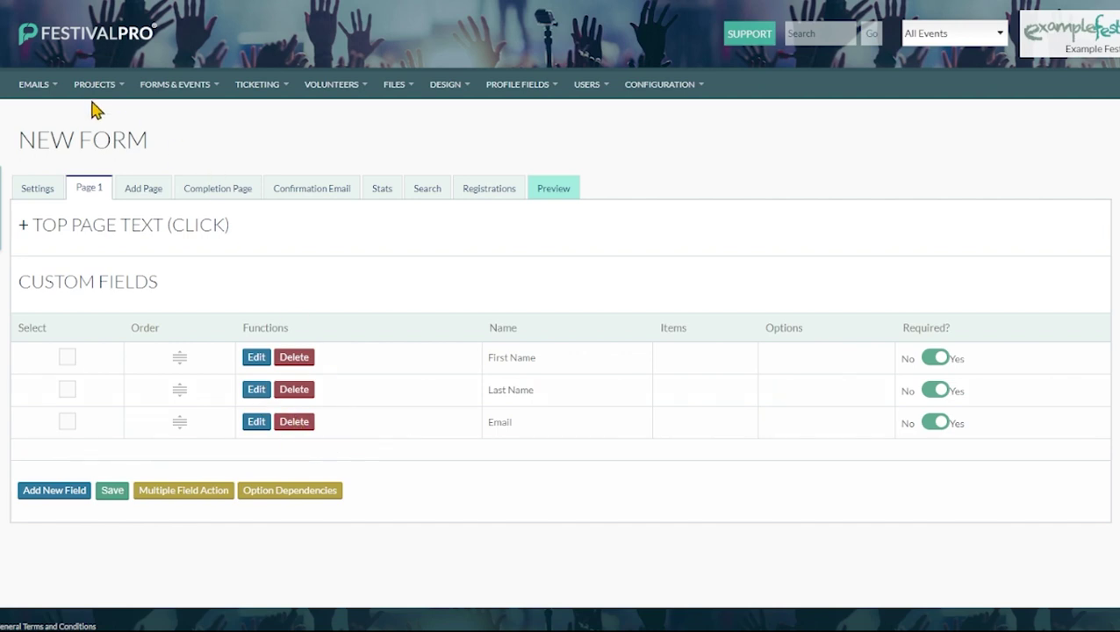
pyautogui.moveTo(370, 107)
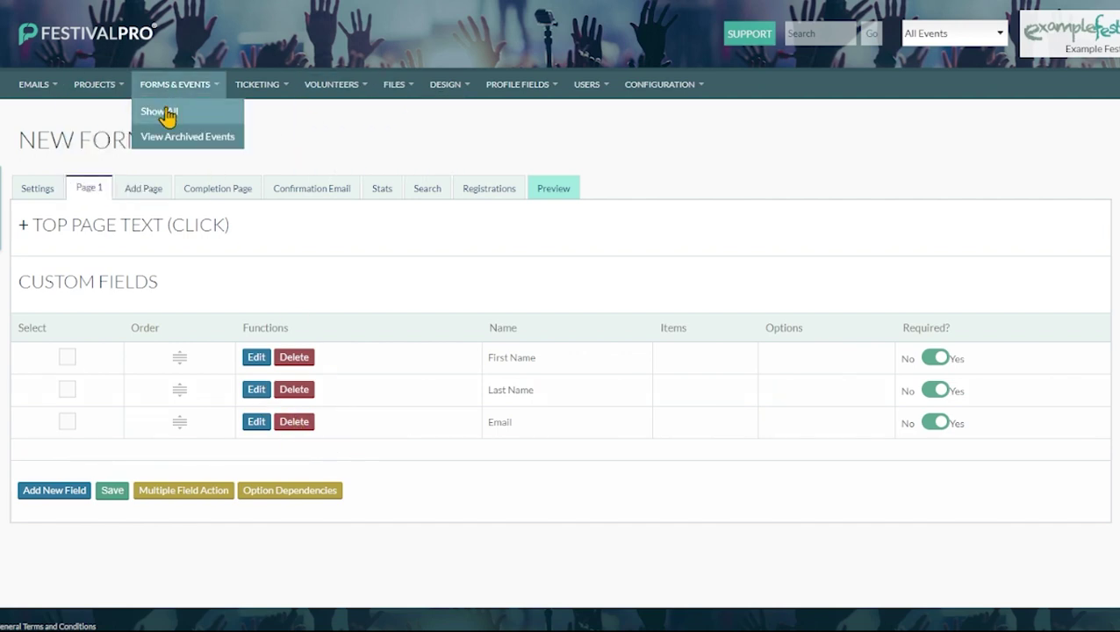
# Step: Copy the Artist Advance form and save it as 'Artist Advance Copy'
pyautogui.click(167, 116)
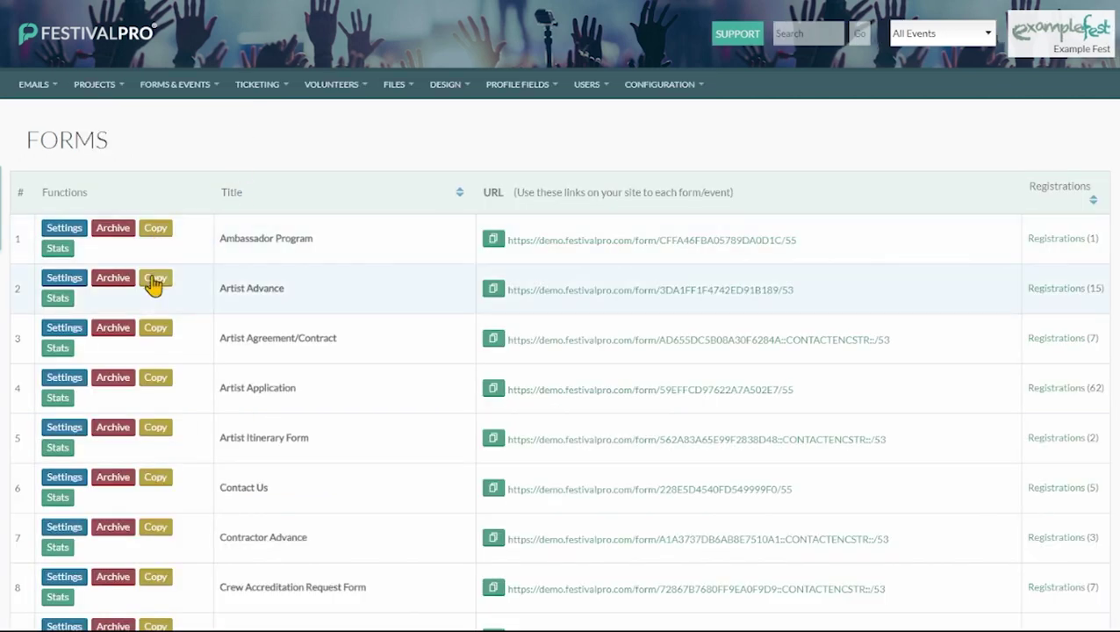
pyautogui.moveTo(213, 293); pyautogui.dragTo(299, 299)
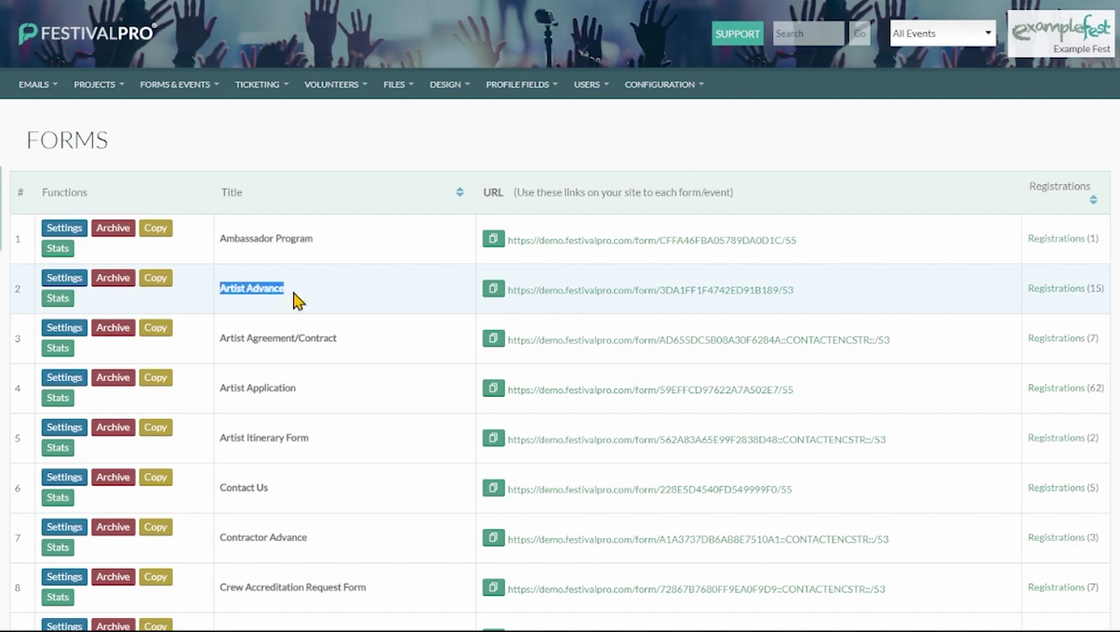
pyautogui.click(156, 276)
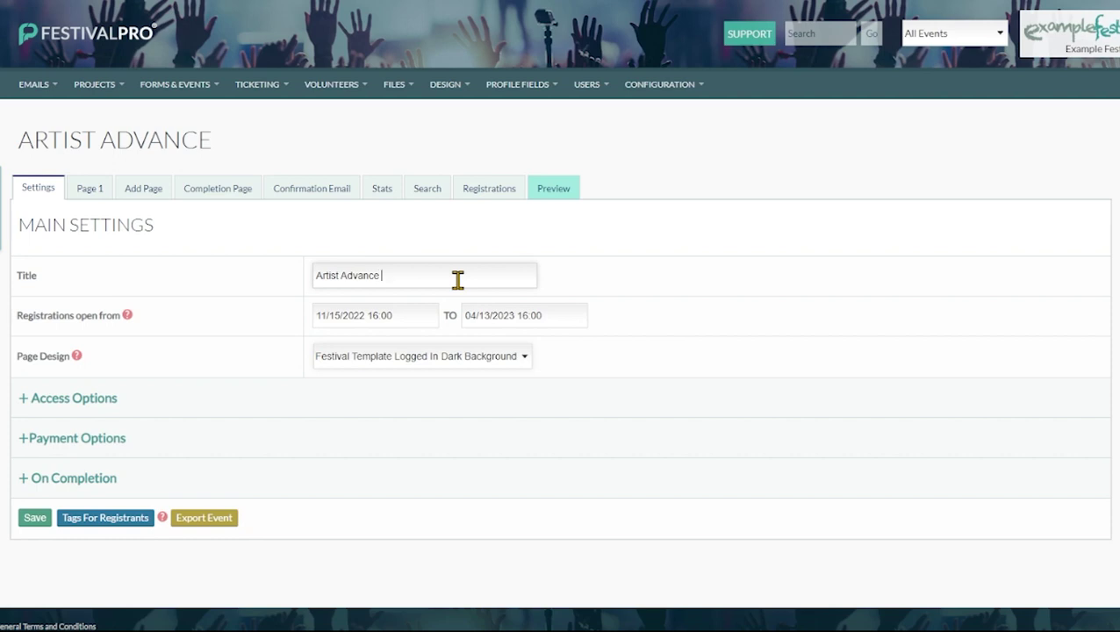
pyautogui.write('y')
pyautogui.click(35, 518)
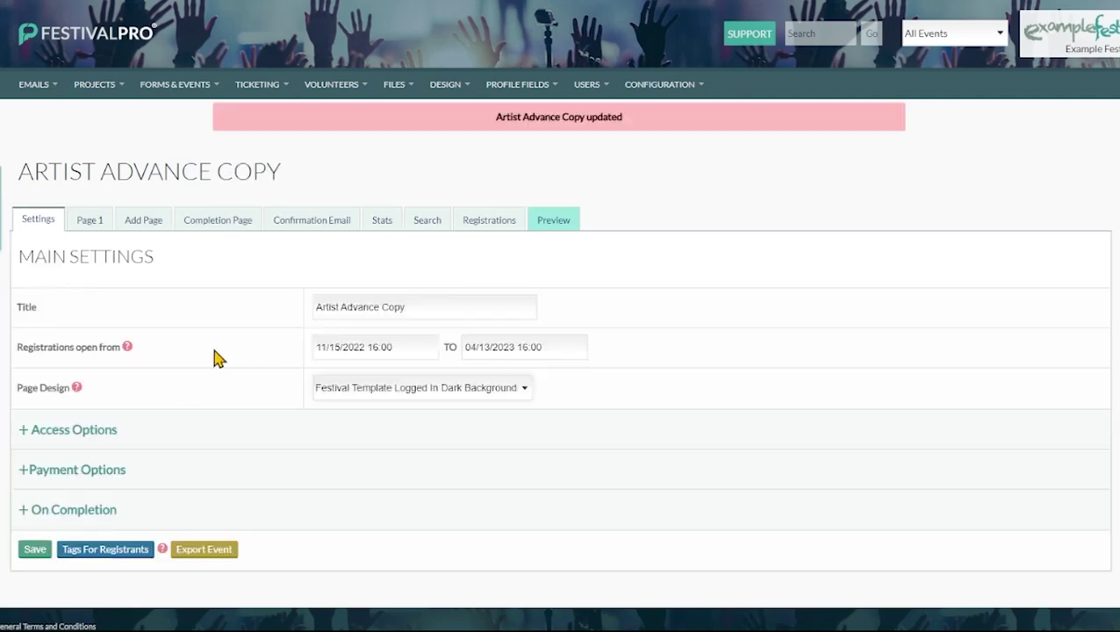
# Step: Return to the full forms list and check the new entries, including New Form
pyautogui.click(175, 84)
pyautogui.click(176, 127)
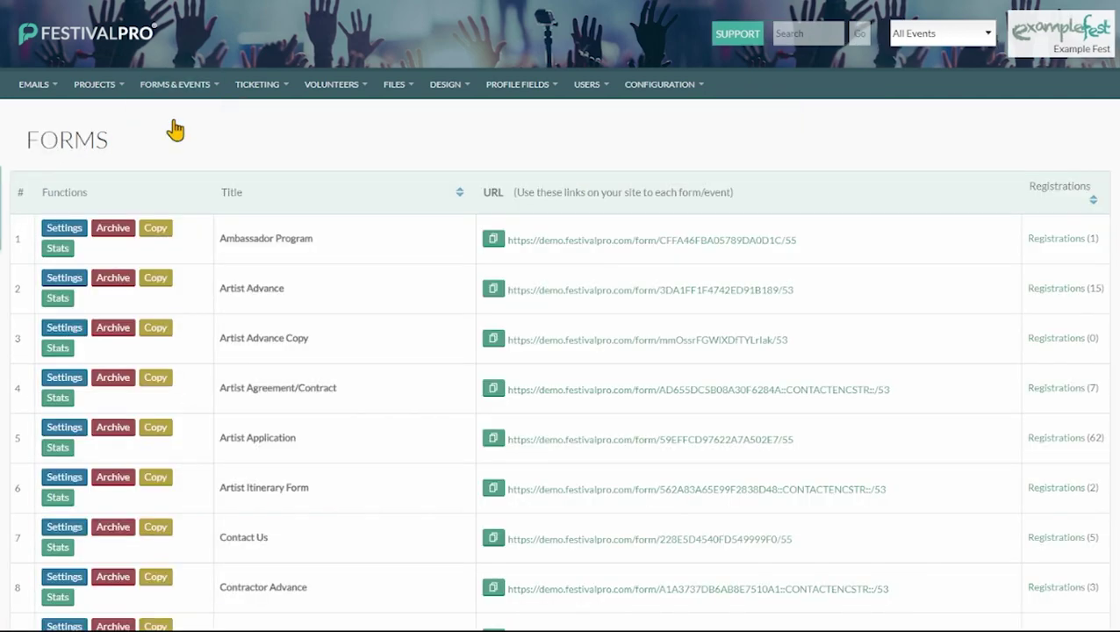
pyautogui.scroll(-2, 350, 285)
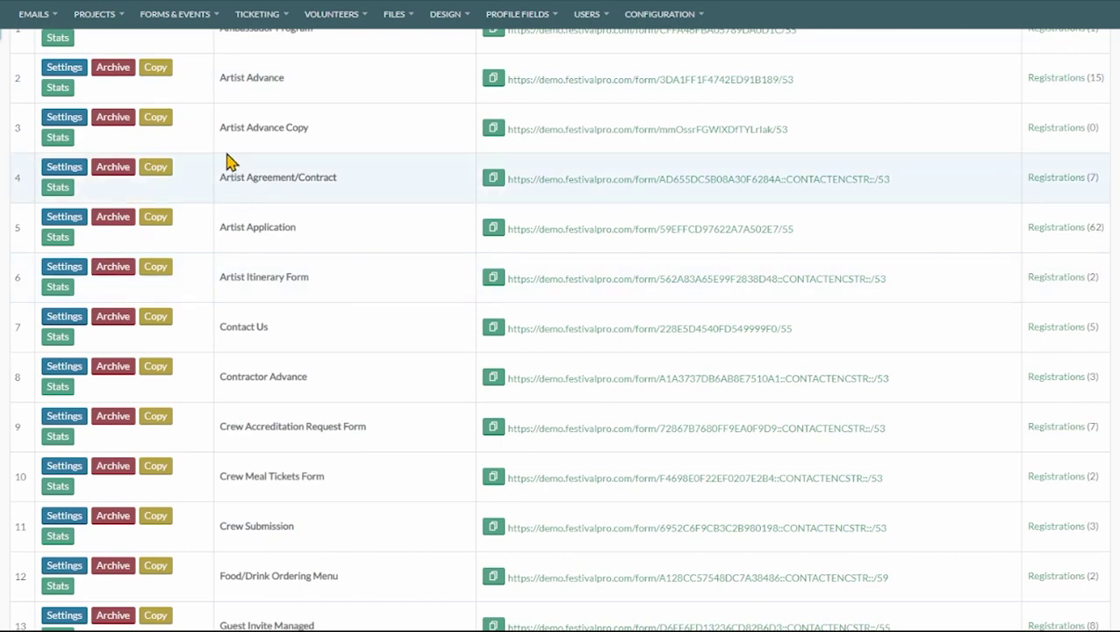
pyautogui.moveTo(222, 143); pyautogui.dragTo(318, 142)
pyautogui.scroll(-5, 351, 220)
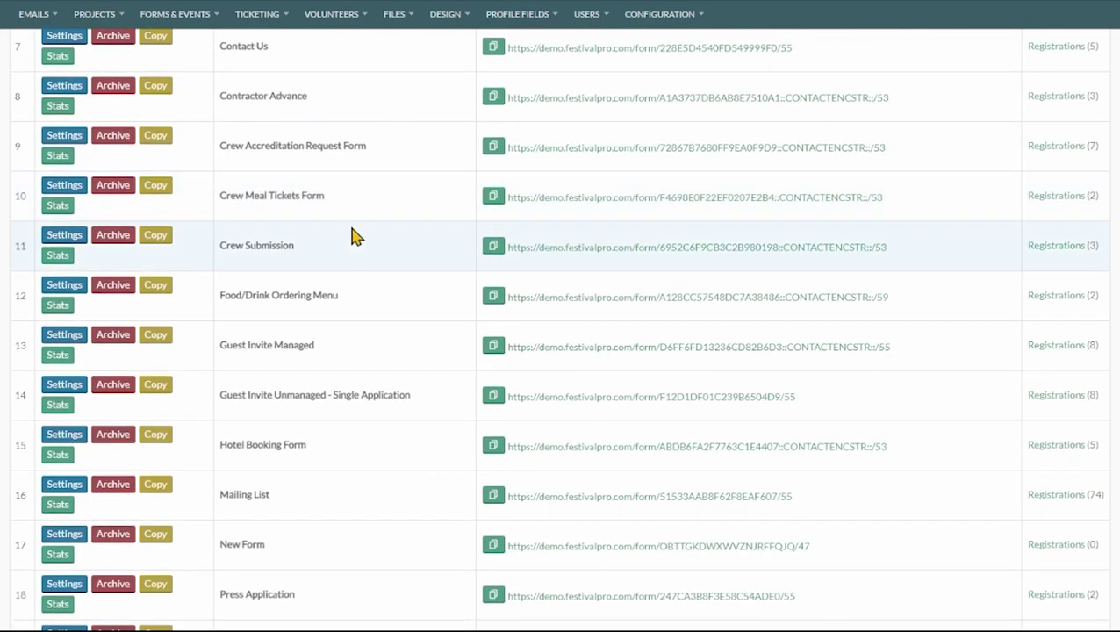
pyautogui.moveTo(220, 263); pyautogui.dragTo(274, 267)
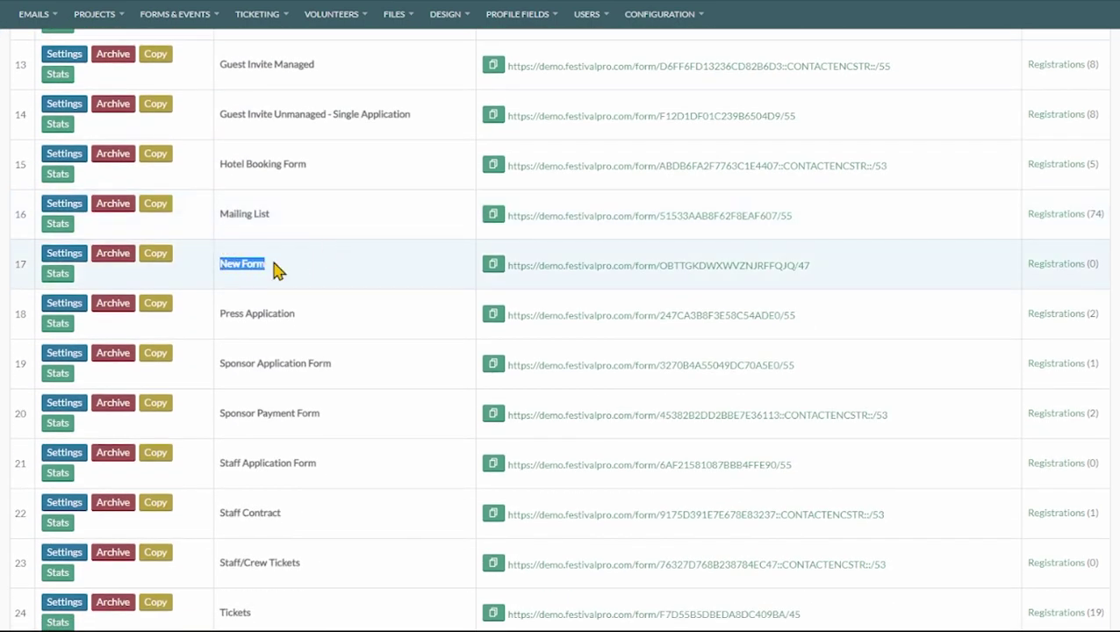
pyautogui.scroll(7, 318, 176)
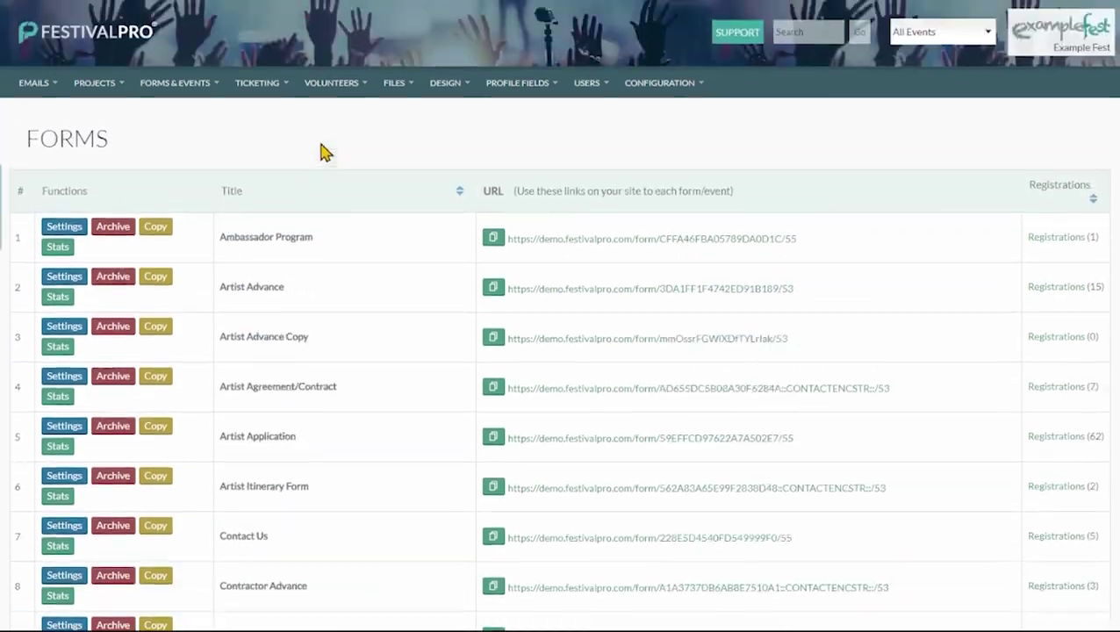
pyautogui.click(659, 85)
# Step: Sign out, sign back in, and open the Artist Advance form's setup page
pyautogui.click(660, 112)
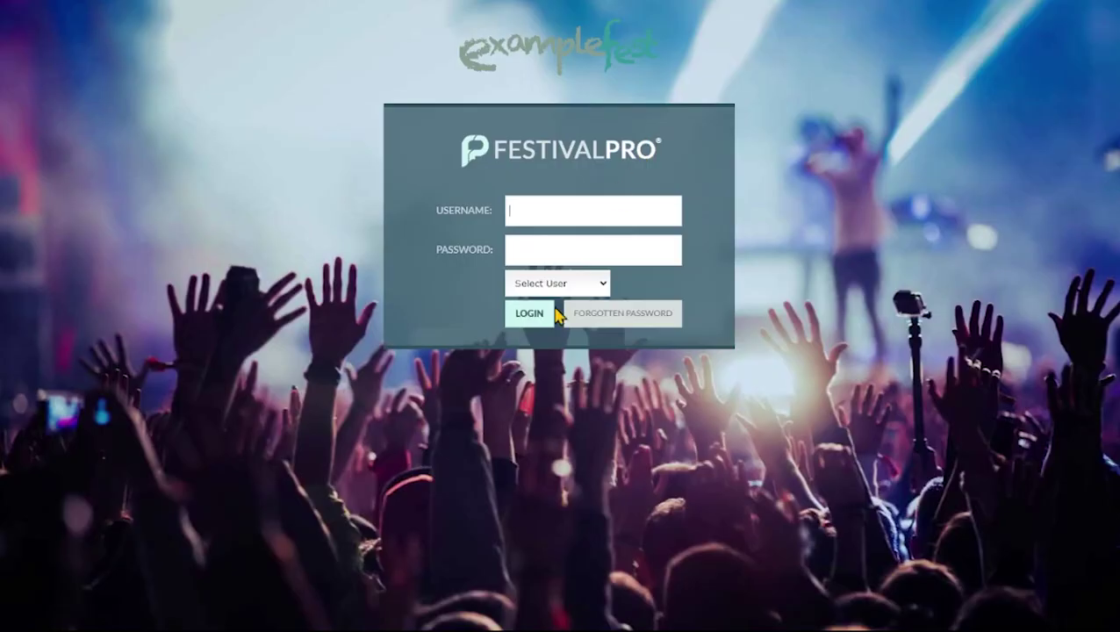
pyautogui.click(551, 246)
pyautogui.write('••••••')
pyautogui.click(531, 313)
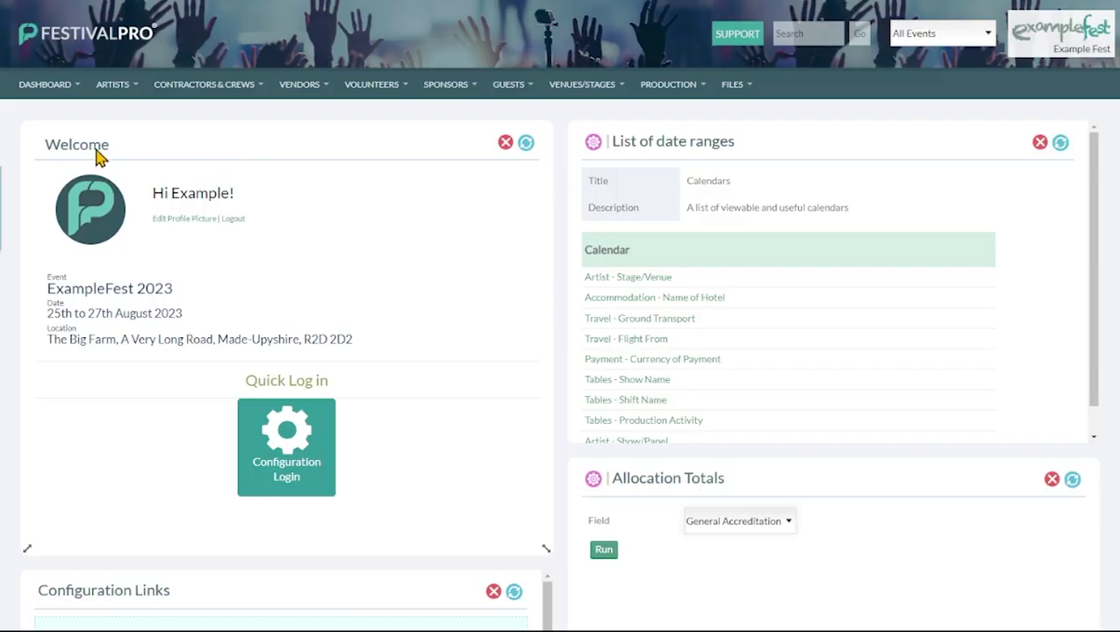
pyautogui.moveTo(24, 94)
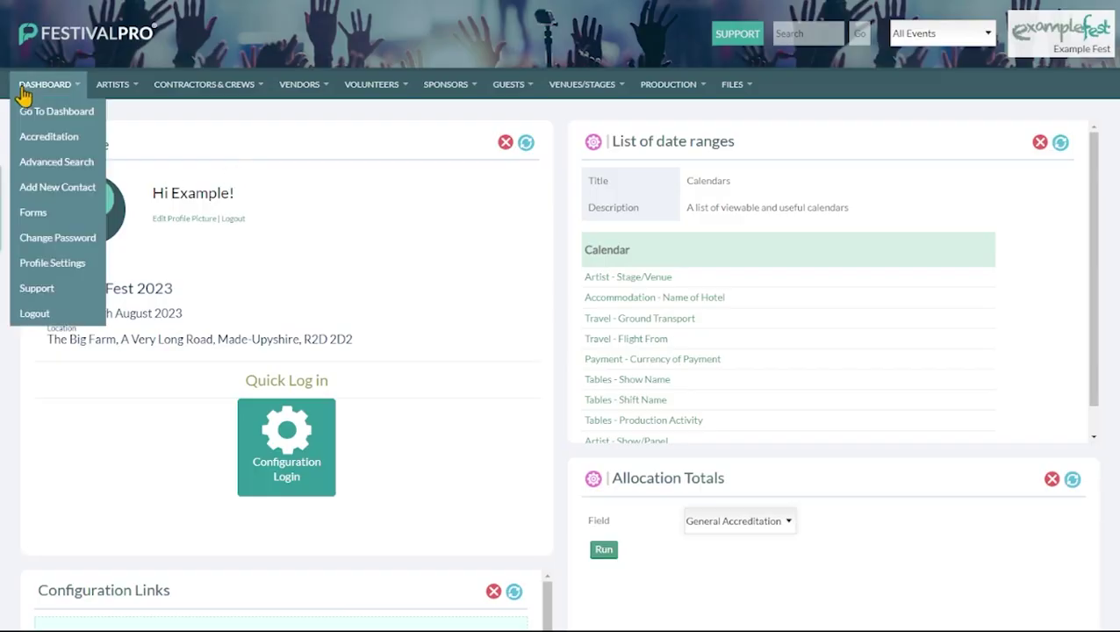
pyautogui.click(33, 214)
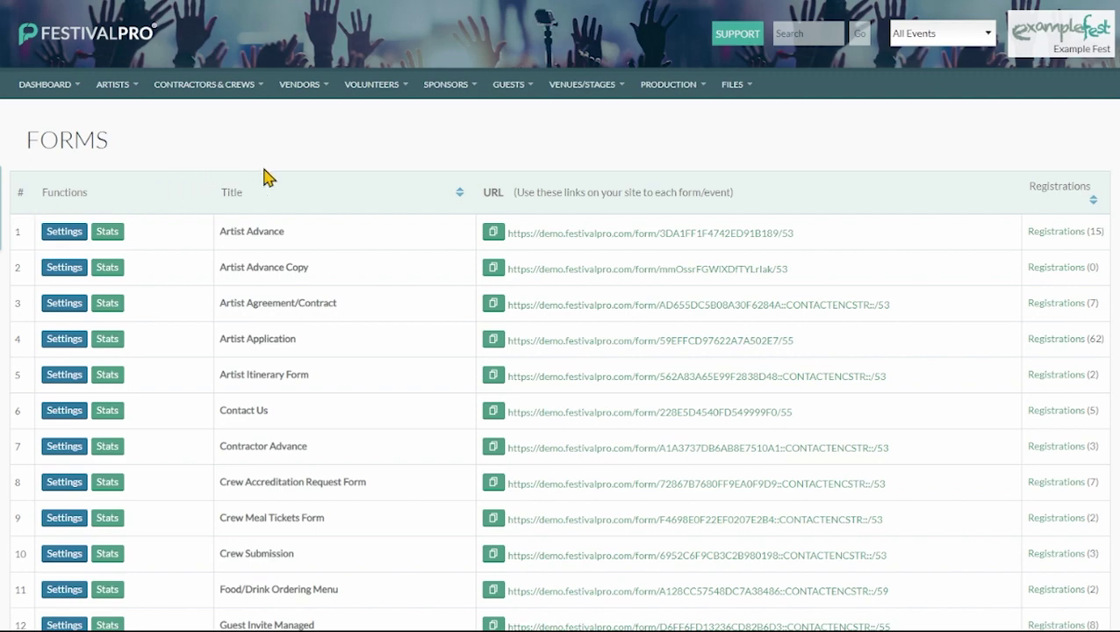
pyautogui.scroll(-1, 264, 162)
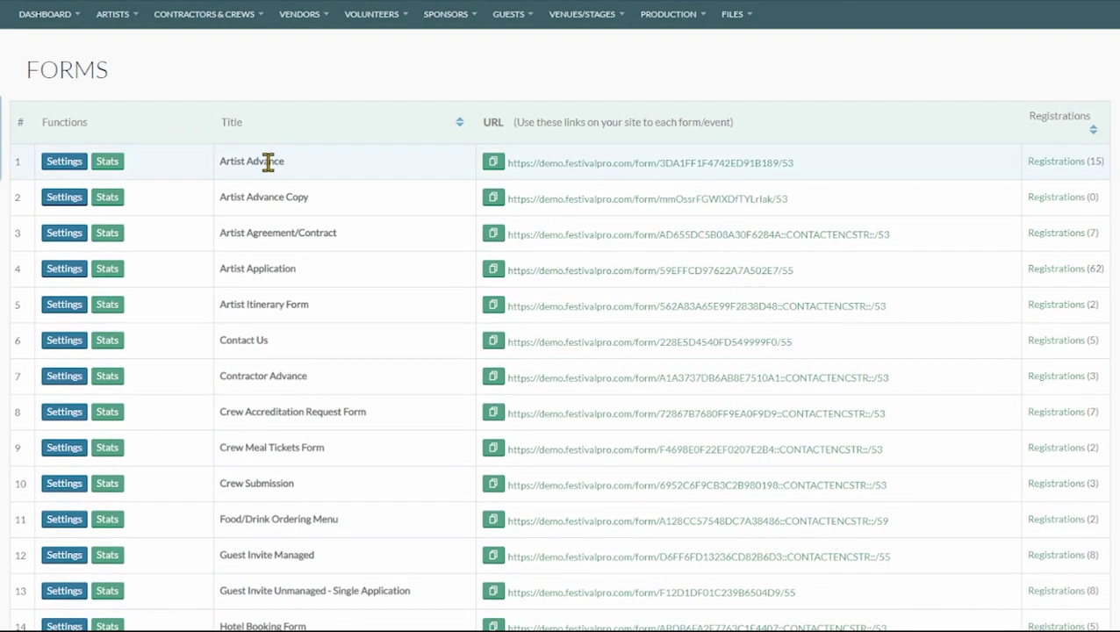
pyautogui.click(63, 166)
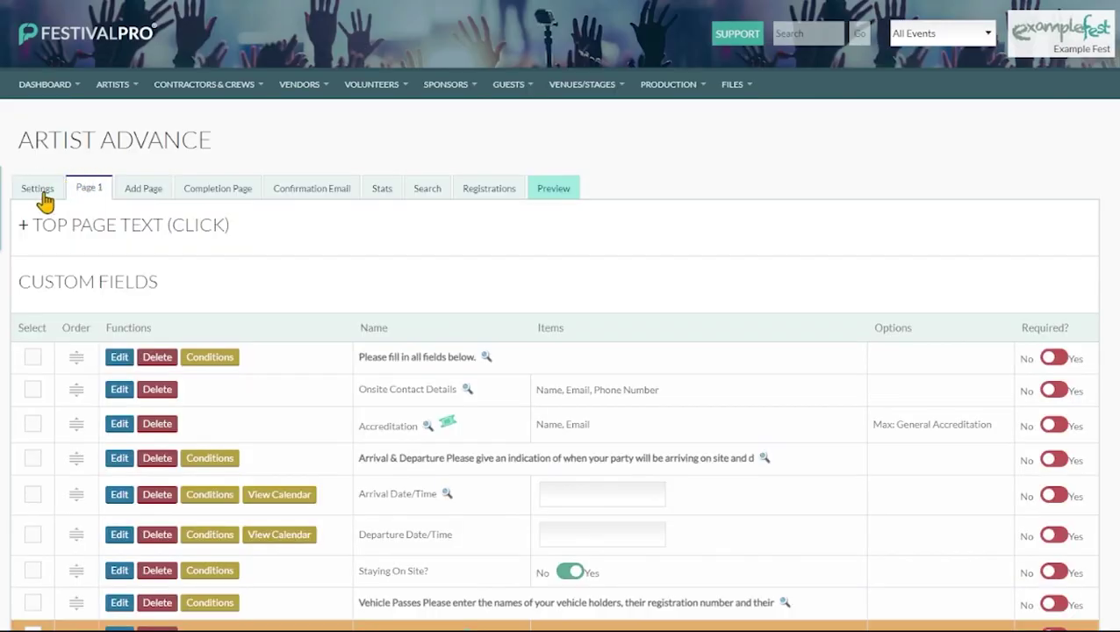
# Step: Review the Artist Advance main settings (title, registration dates) and expand Access Options
pyautogui.click(32, 191)
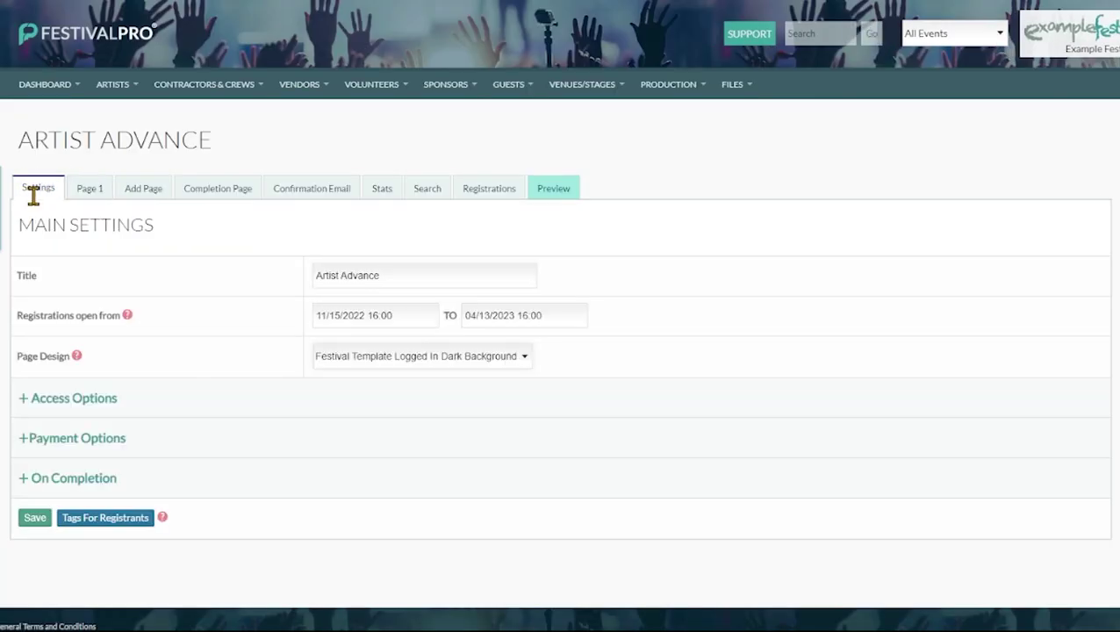
pyautogui.moveTo(18, 225); pyautogui.dragTo(182, 235)
pyautogui.click(259, 226)
pyautogui.doubleClick(24, 276)
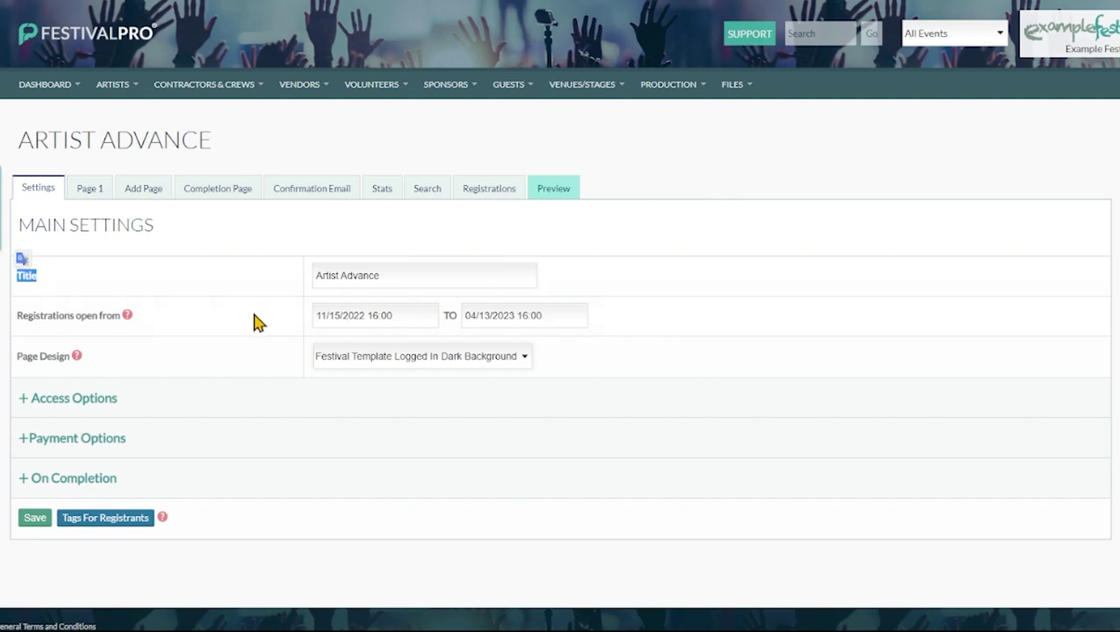
pyautogui.moveTo(17, 315); pyautogui.dragTo(131, 317)
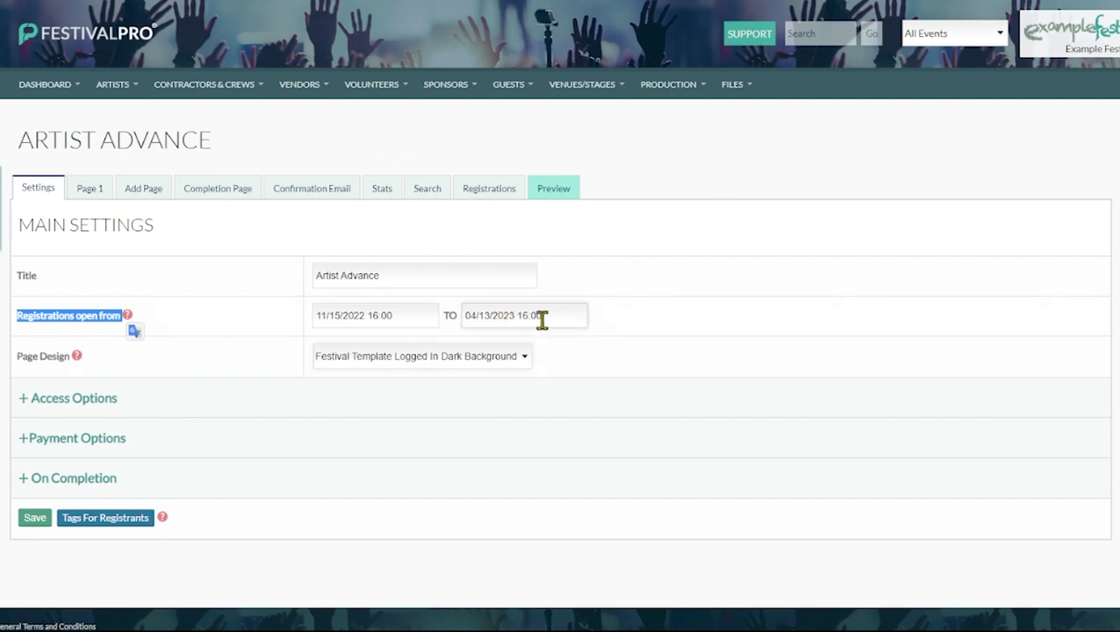
pyautogui.click(144, 366)
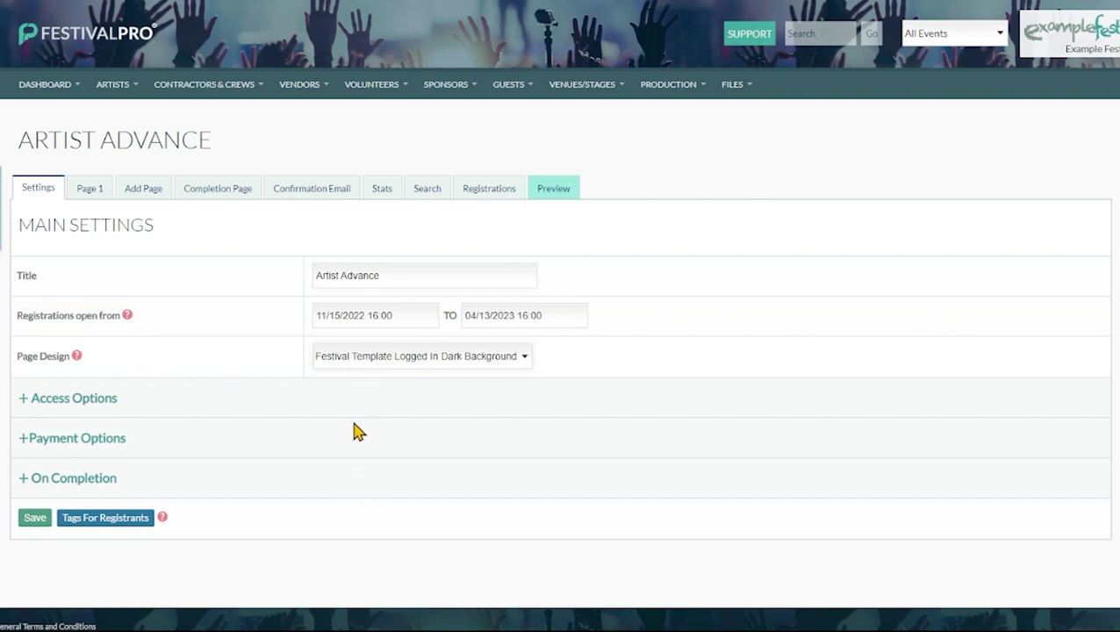
pyautogui.click(100, 395)
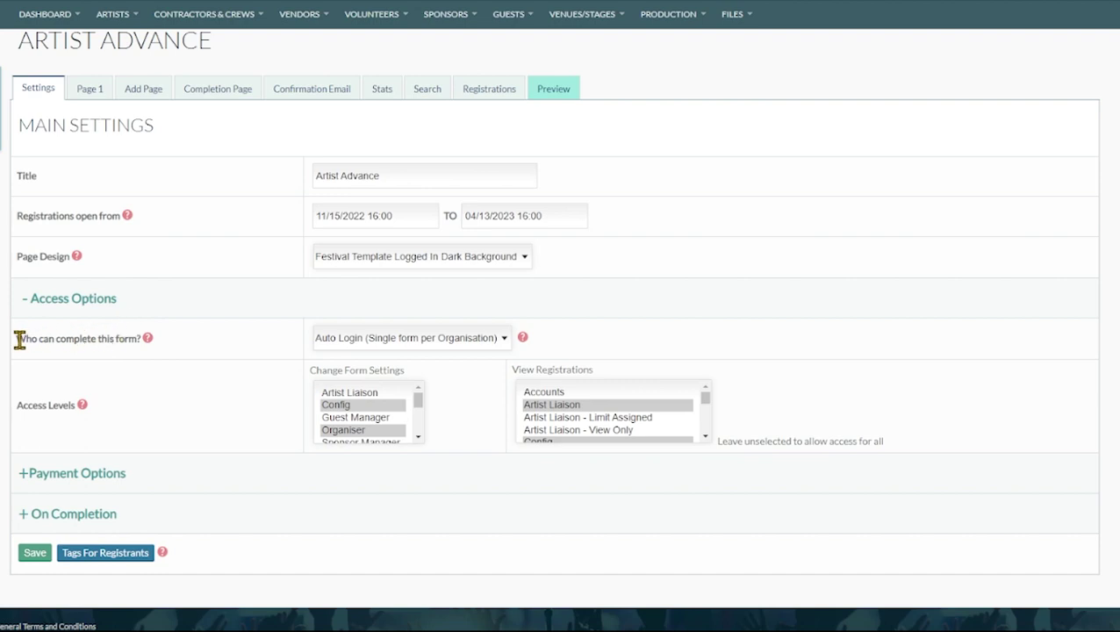
pyautogui.moveTo(18, 339); pyautogui.dragTo(145, 337)
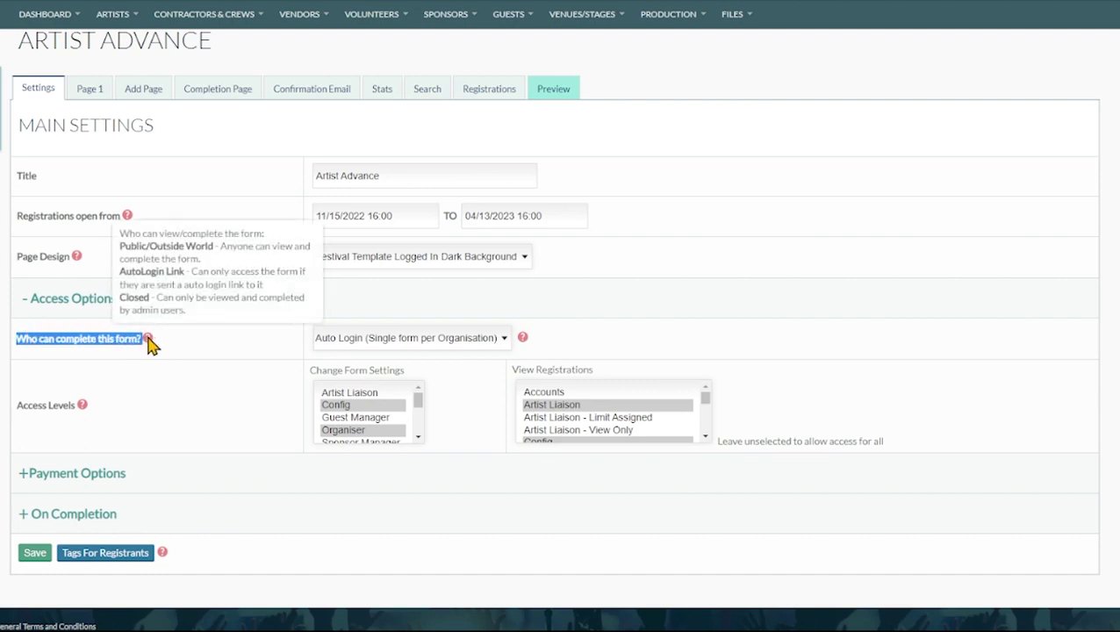
pyautogui.click(244, 348)
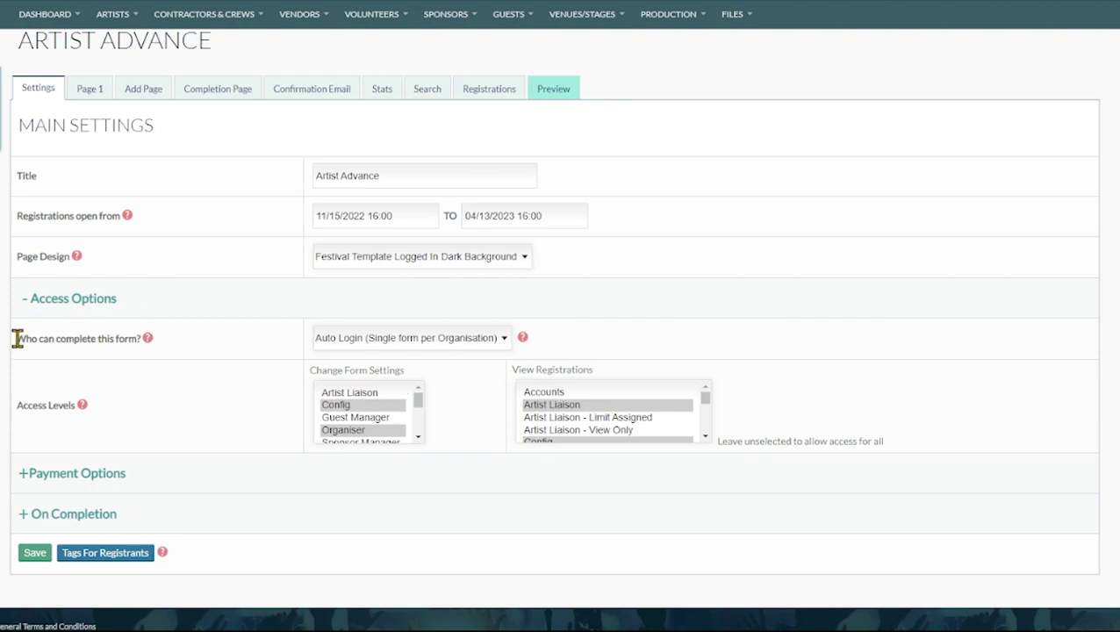
pyautogui.moveTo(17, 338); pyautogui.dragTo(142, 338)
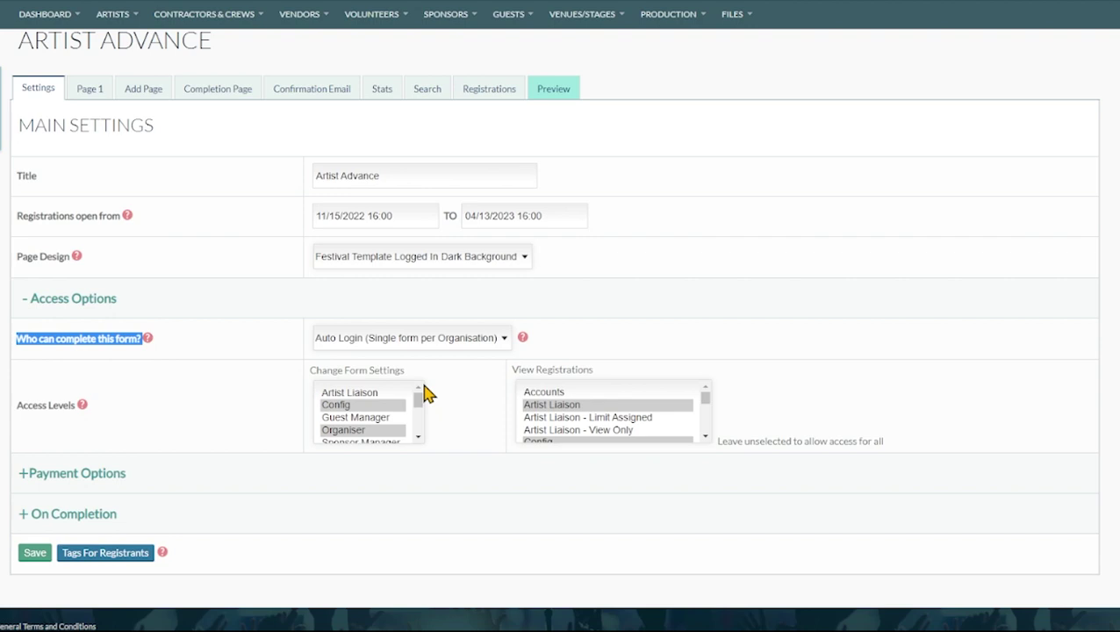
# Step: Review the Access Levels role lists for changing form settings and viewing registrations
pyautogui.moveTo(23, 405); pyautogui.dragTo(74, 406)
pyautogui.click(171, 415)
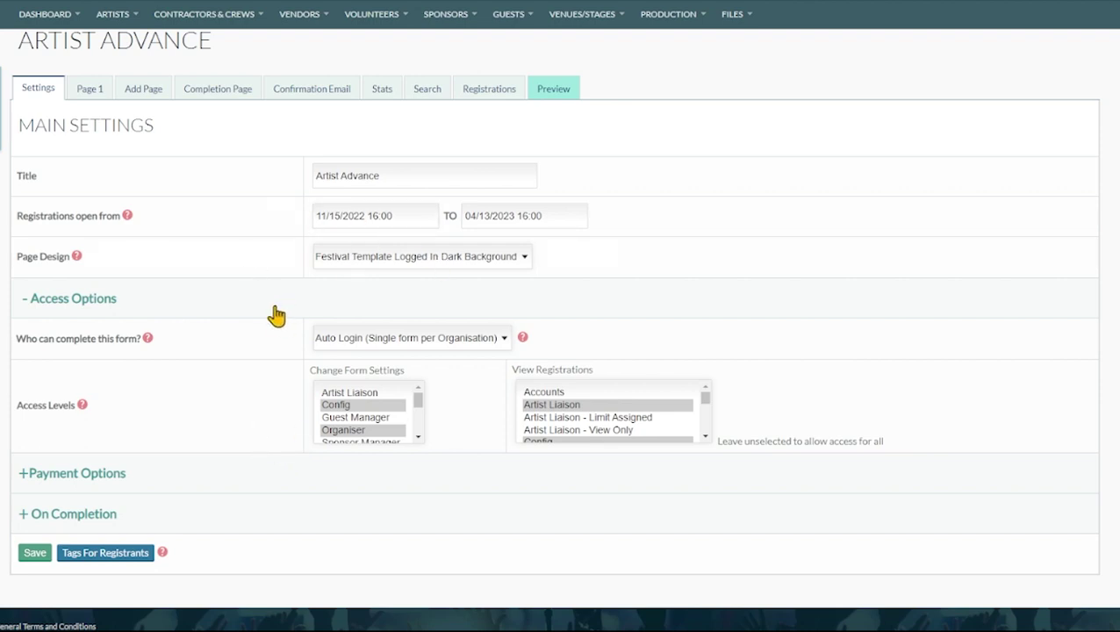
pyautogui.click(420, 405)
pyautogui.moveTo(418, 399); pyautogui.dragTo(419, 403)
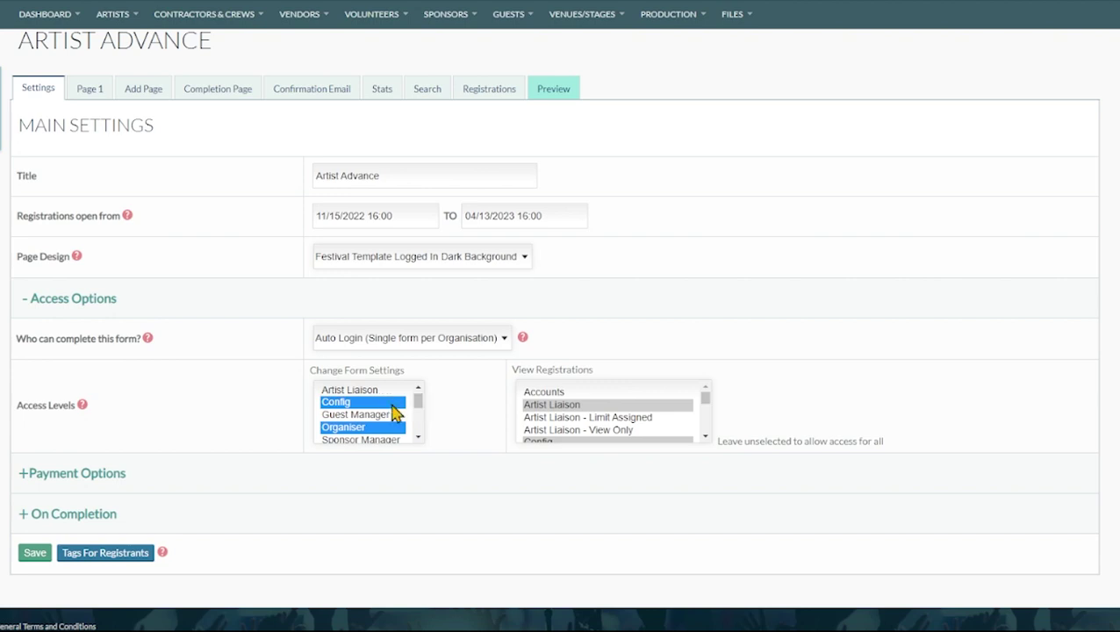
pyautogui.click(418, 437)
pyautogui.click(418, 437)
pyautogui.click(417, 437)
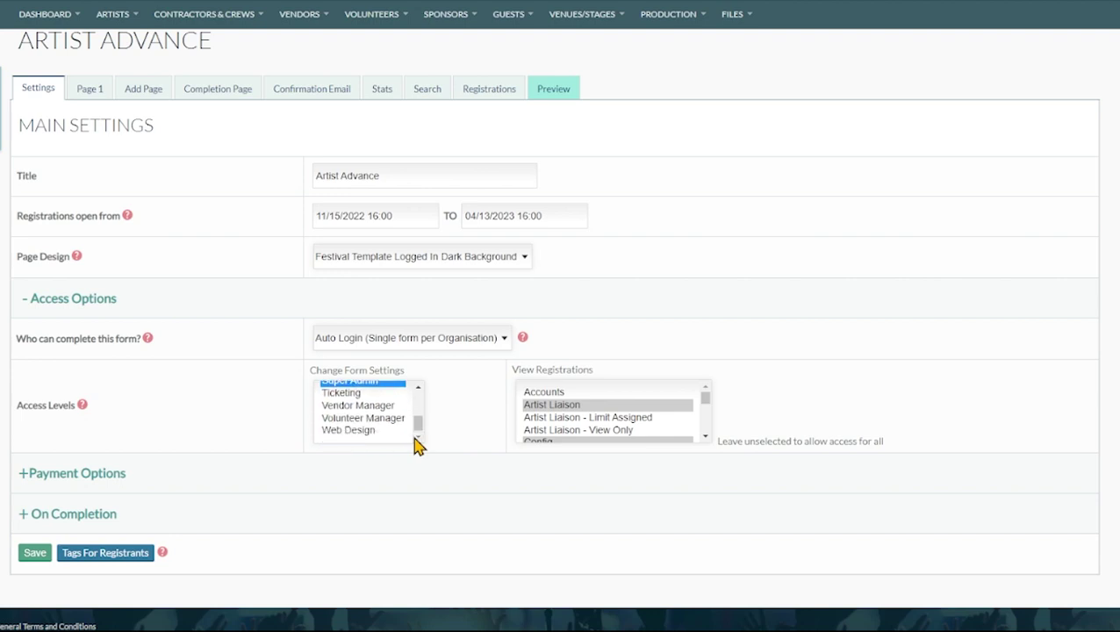
pyautogui.moveTo(418, 431); pyautogui.dragTo(418, 402)
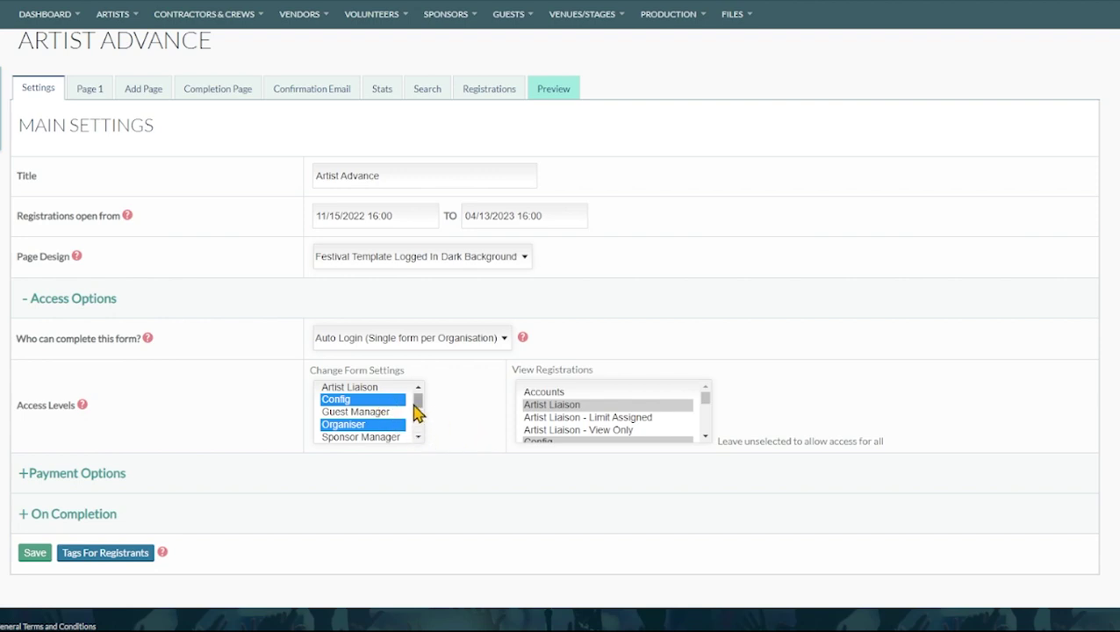
pyautogui.moveTo(416, 405); pyautogui.dragTo(380, 423)
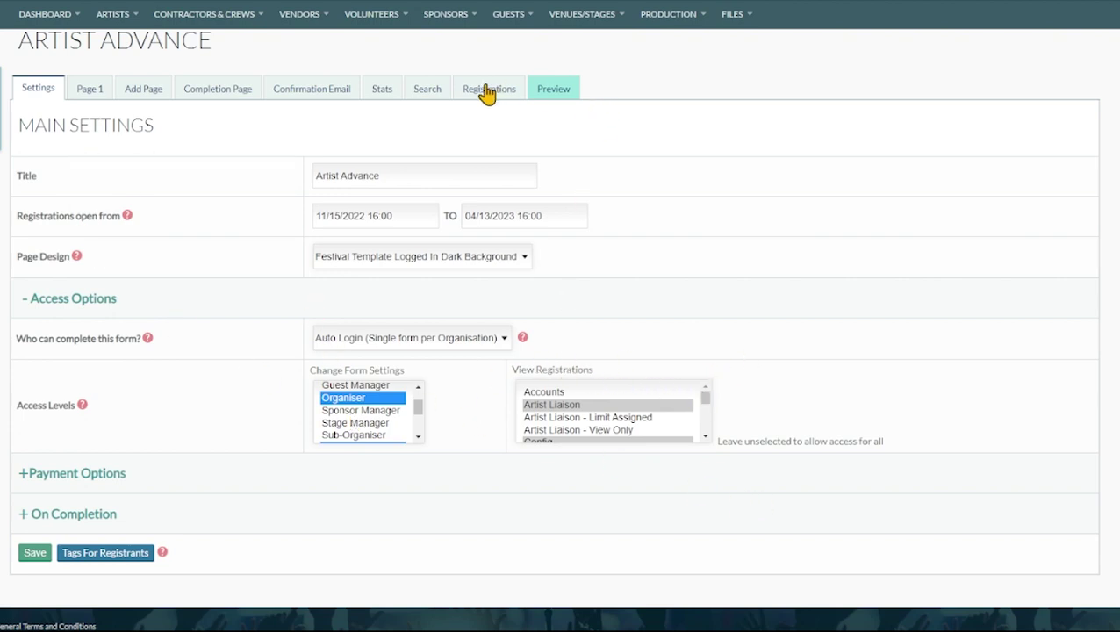
pyautogui.click(707, 402)
pyautogui.moveTo(709, 400); pyautogui.dragTo(711, 428)
pyautogui.click(72, 476)
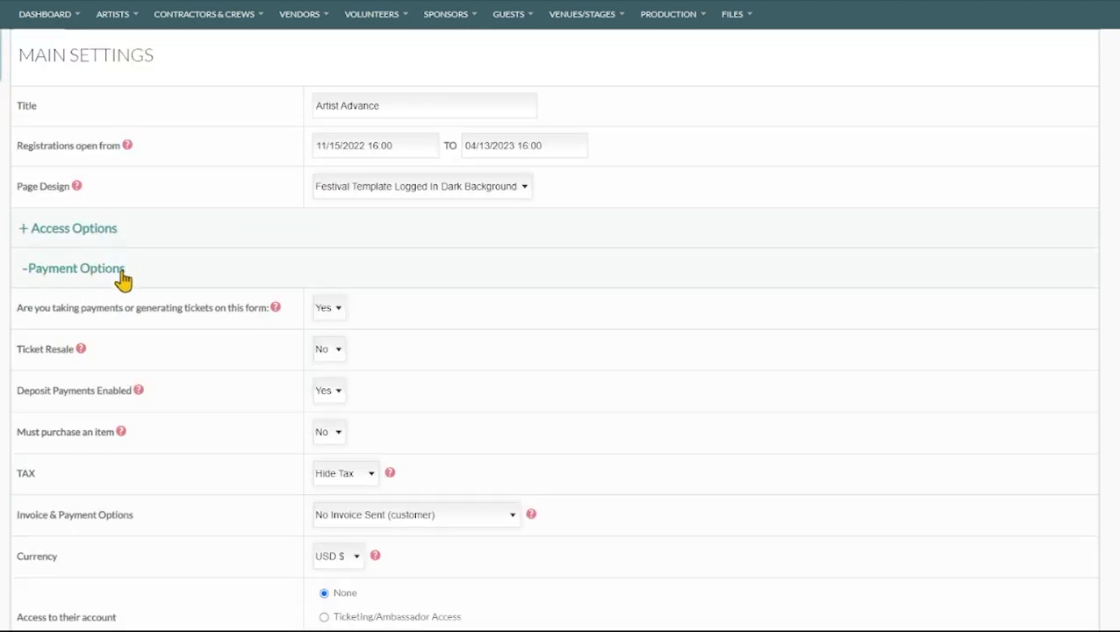
pyautogui.tripleClick(219, 313)
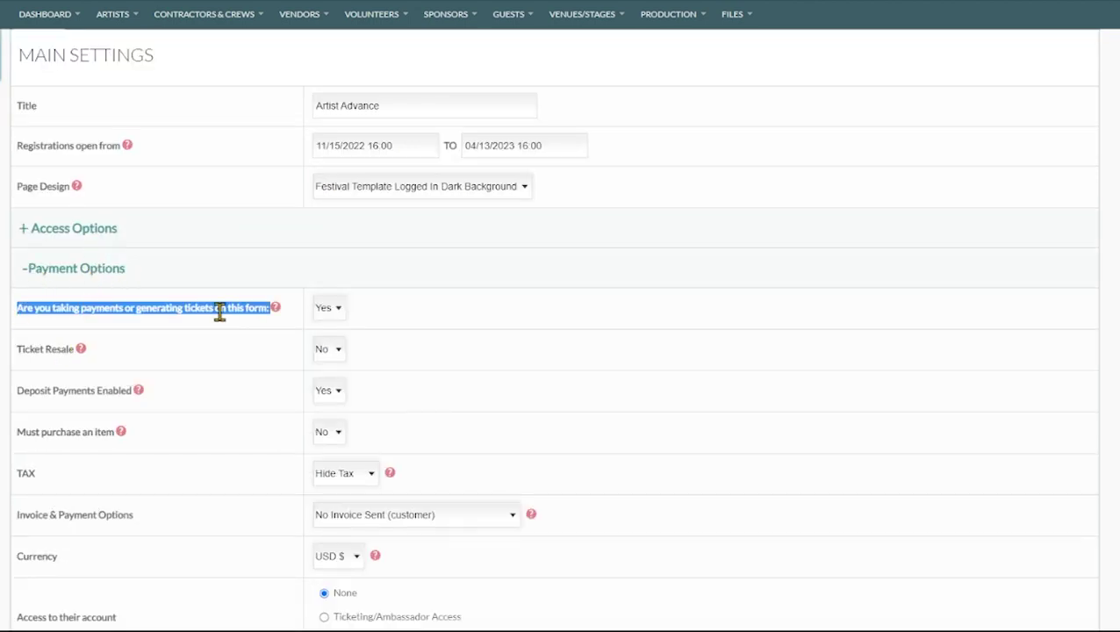
pyautogui.click(153, 309)
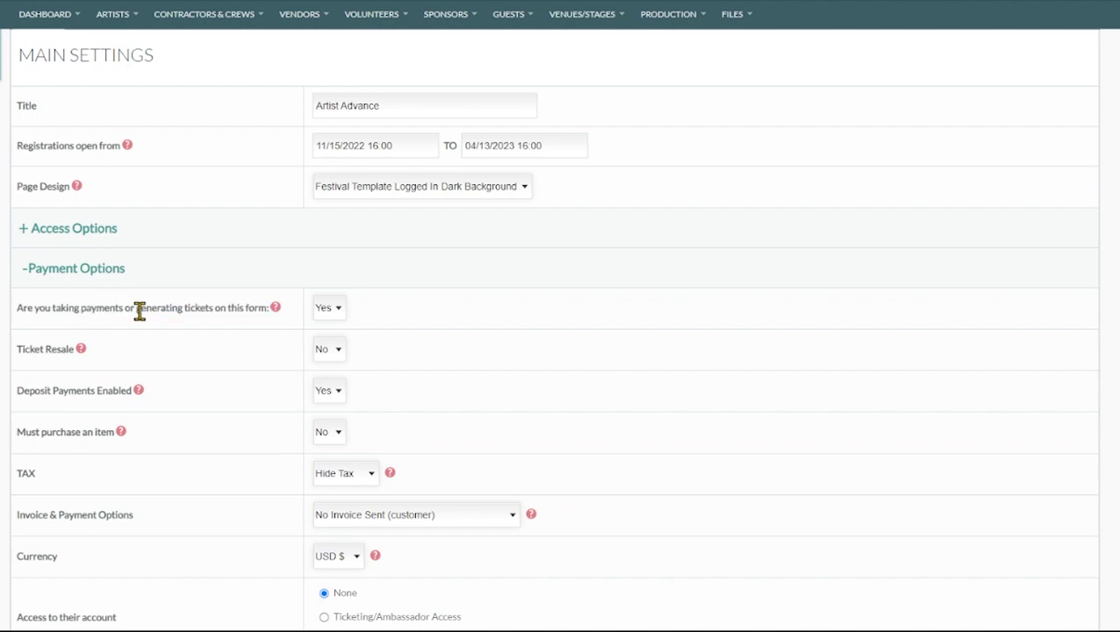
pyautogui.moveTo(133, 310); pyautogui.dragTo(211, 313)
pyautogui.click(195, 311)
pyautogui.doubleClick(88, 309)
pyautogui.click(122, 345)
pyautogui.moveTo(84, 350)
pyautogui.scroll(-2, 275, 357)
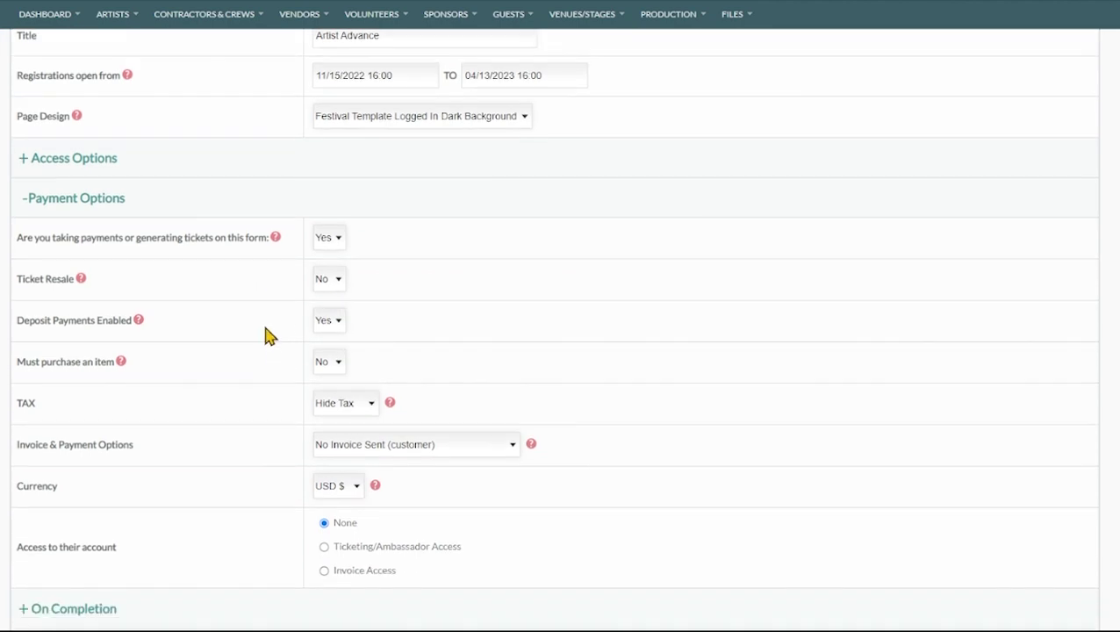
pyautogui.moveTo(22, 226); pyautogui.dragTo(188, 235)
pyautogui.click(220, 235)
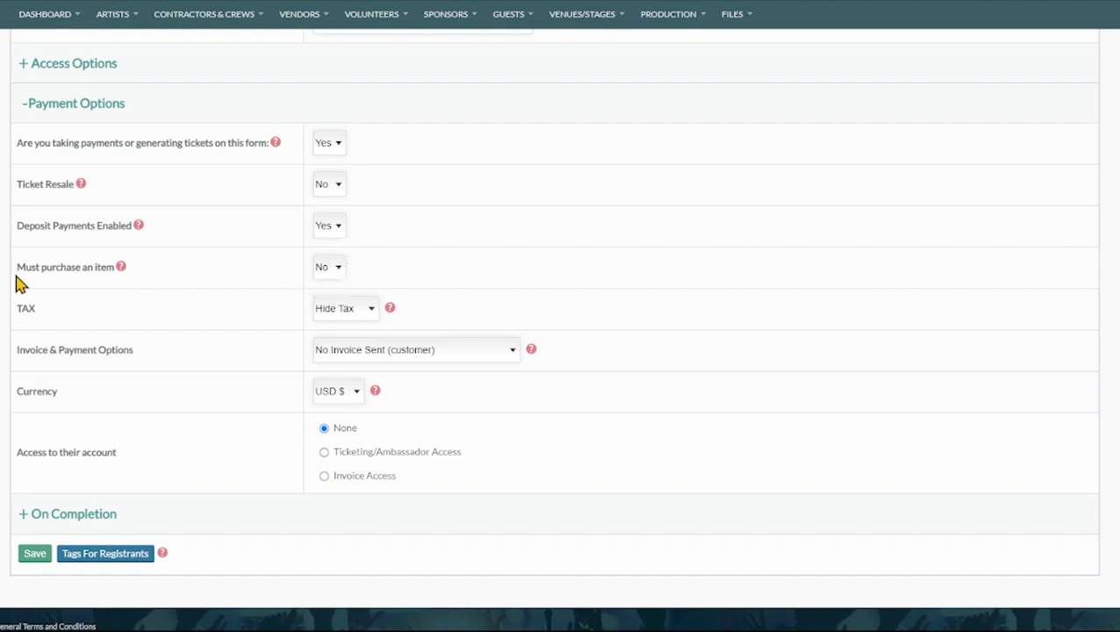
pyautogui.moveTo(25, 269); pyautogui.dragTo(133, 281)
# Step: Pick an Invoice Sent choice in the Invoice & Payment Options setting
pyautogui.click(146, 281)
pyautogui.click(418, 433)
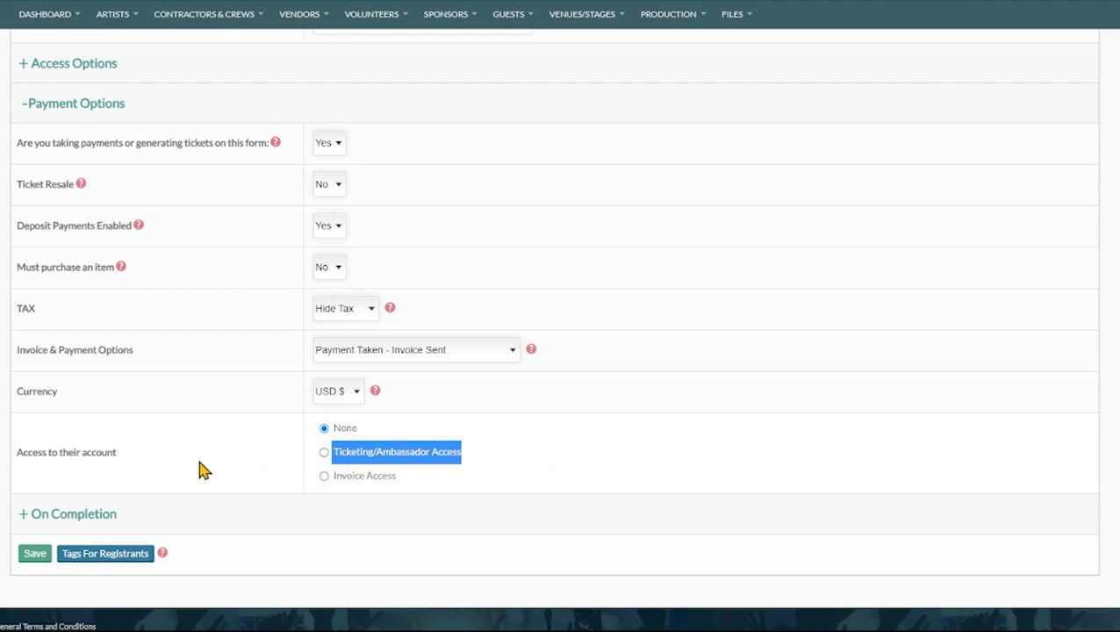
# Step: Set invoicing to Payment Taken - Invoice Sent and try Ticketing/Ambassador Access for account access
pyautogui.click(176, 470)
pyautogui.tripleClick(75, 458)
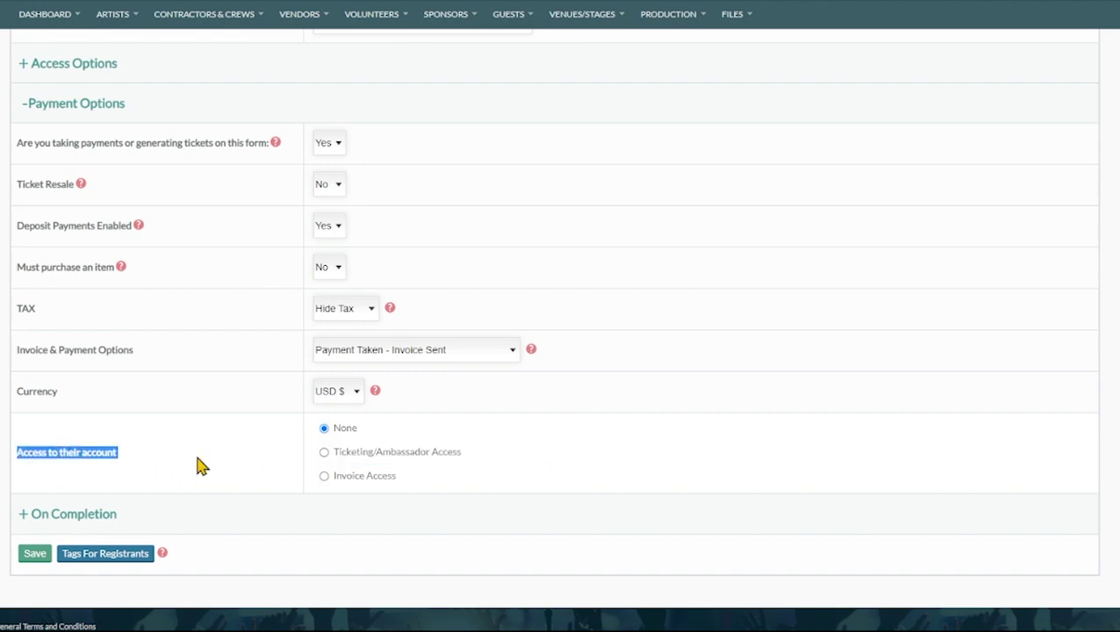
pyautogui.click(233, 464)
pyautogui.click(324, 452)
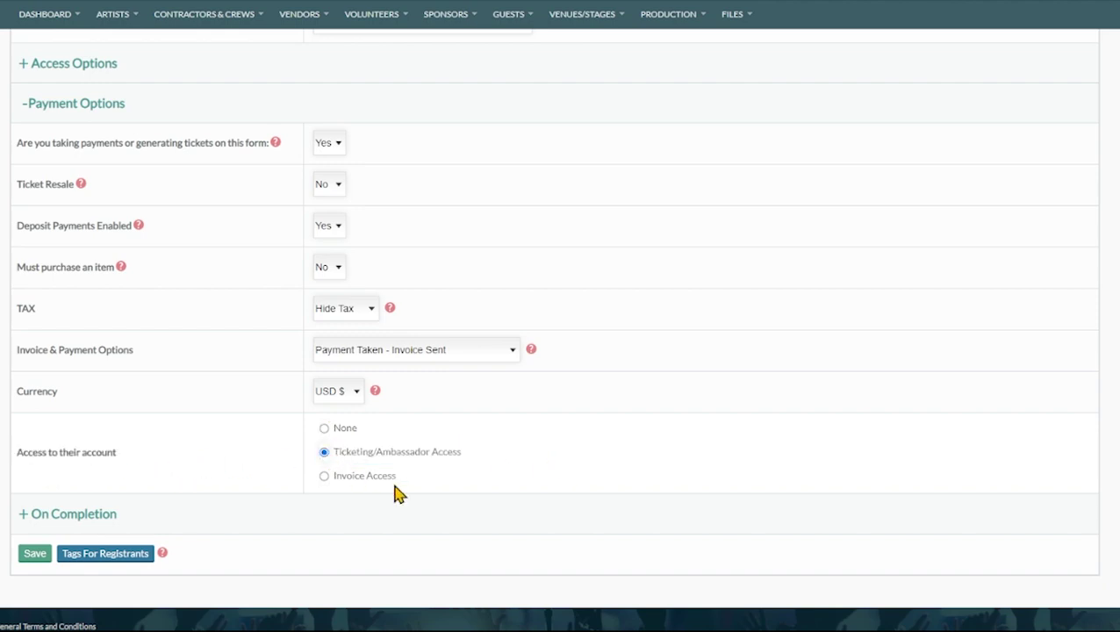
pyautogui.moveTo(338, 452); pyautogui.dragTo(470, 457)
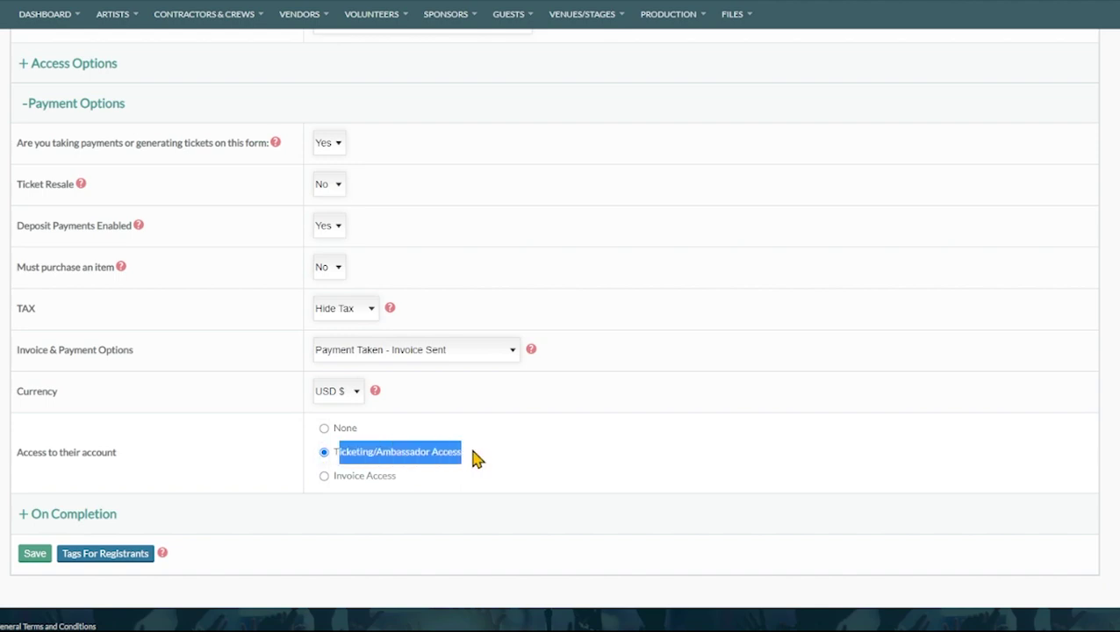
pyautogui.doubleClick(439, 452)
pyautogui.tripleClick(439, 452)
pyautogui.click(439, 452)
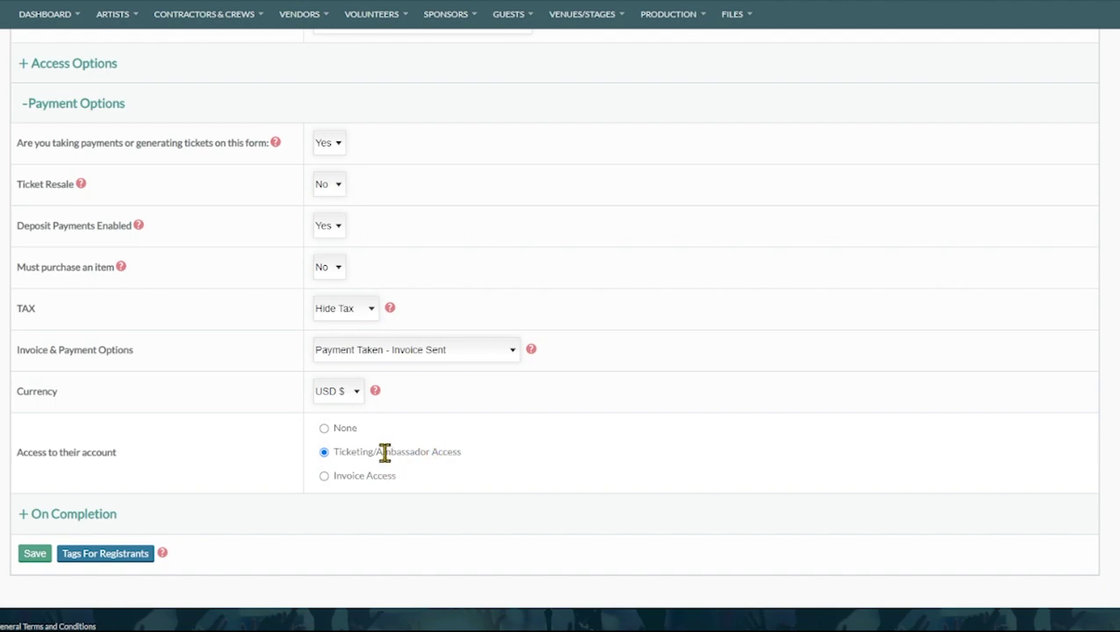
pyautogui.moveTo(376, 452); pyautogui.dragTo(513, 458)
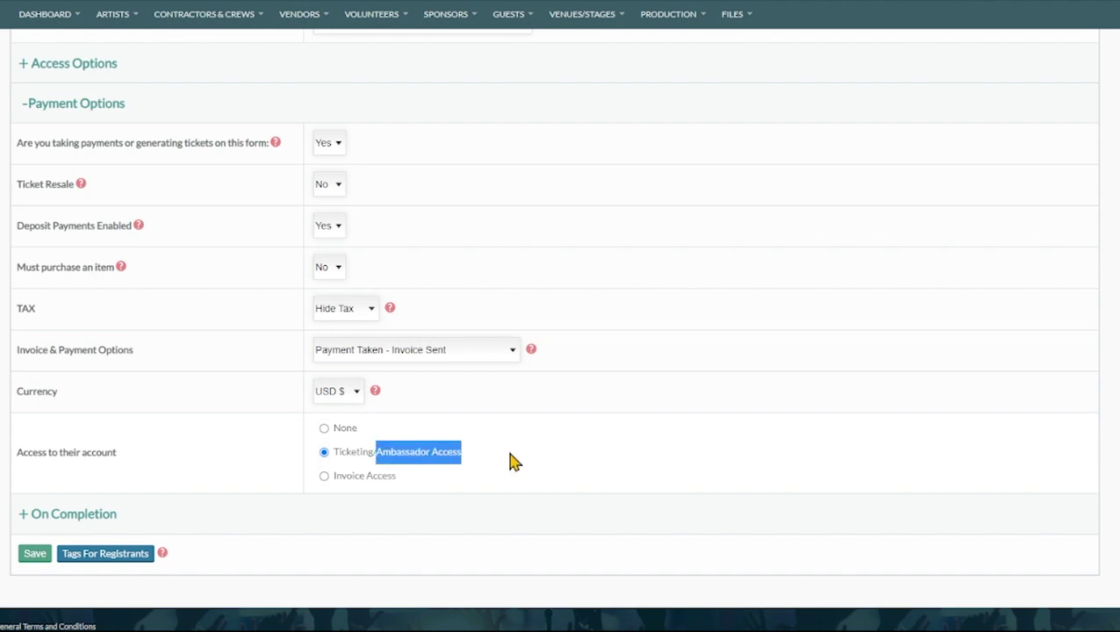
# Step: Switch registrants' account access to Invoice Access and expand the On Completion settings
pyautogui.click(324, 477)
pyautogui.doubleClick(374, 476)
pyautogui.click(373, 476)
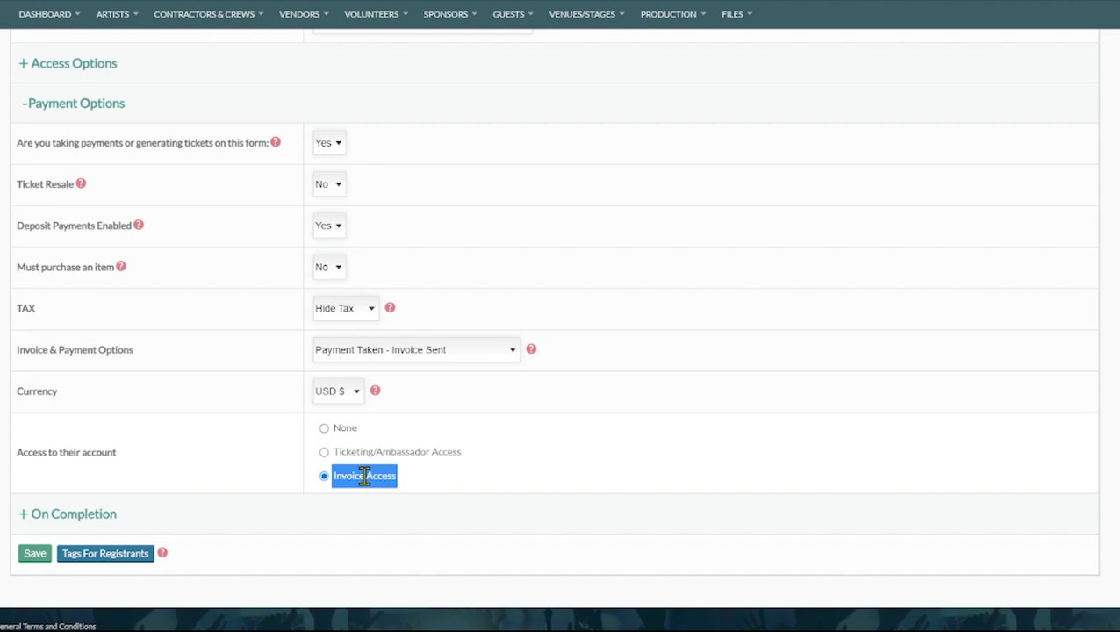
pyautogui.click(364, 476)
pyautogui.click(264, 514)
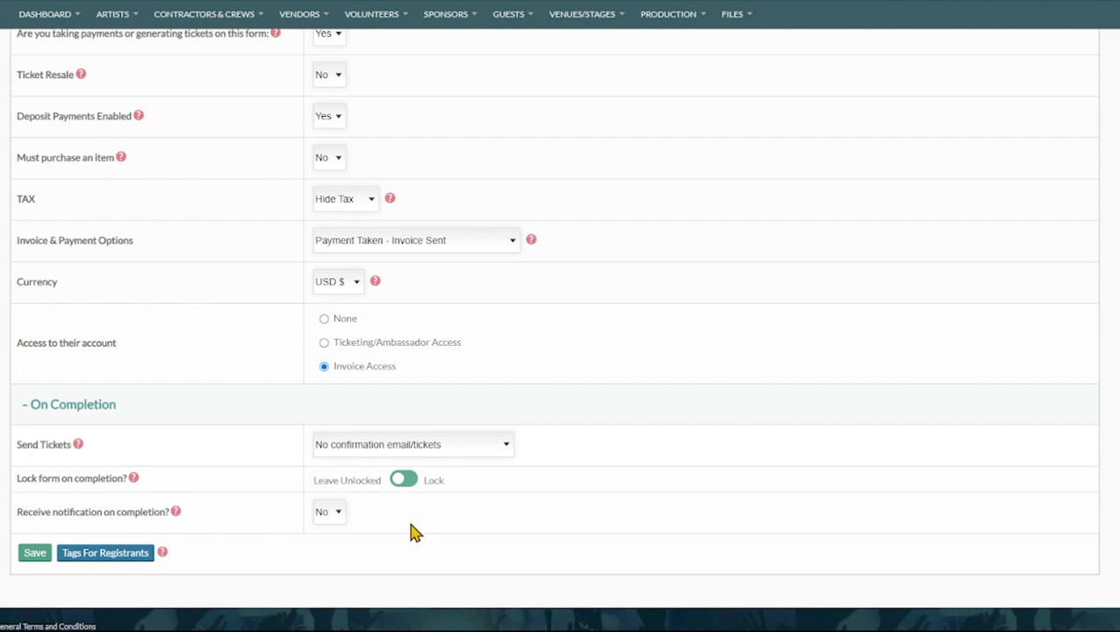
# Step: Set Send Tickets to 'To individuals AND main booker + tickets'
pyautogui.click(360, 480)
pyautogui.click(387, 518)
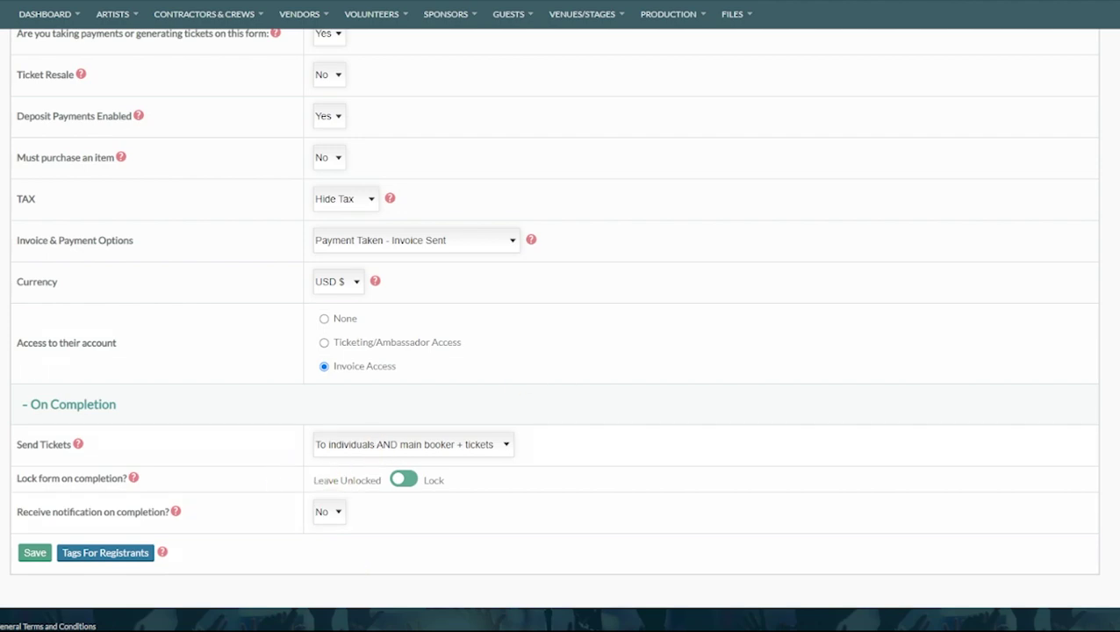
# Step: Open the Company Fields dialog and allocate 2 Press passes under Accreditation
pyautogui.click(87, 564)
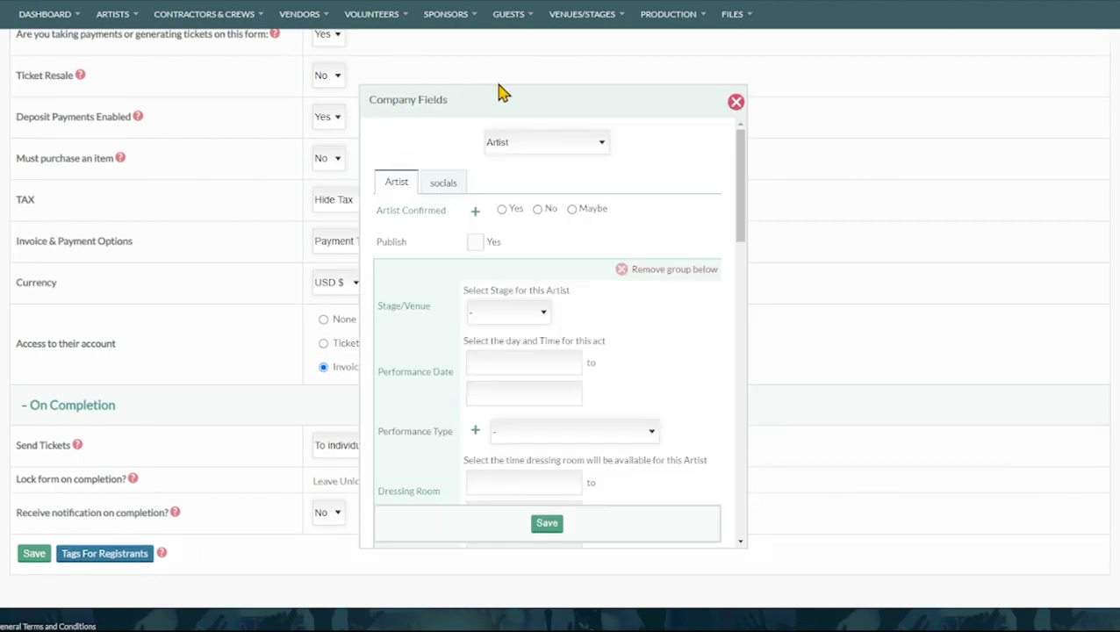
pyautogui.moveTo(510, 92); pyautogui.dragTo(457, 66)
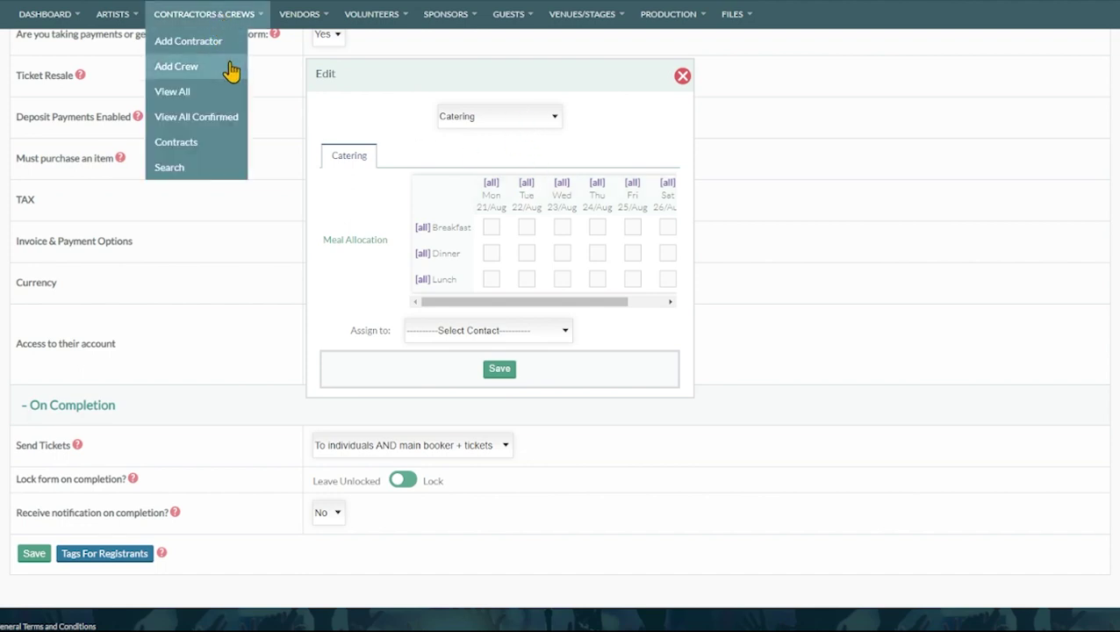
pyautogui.moveTo(355, 24)
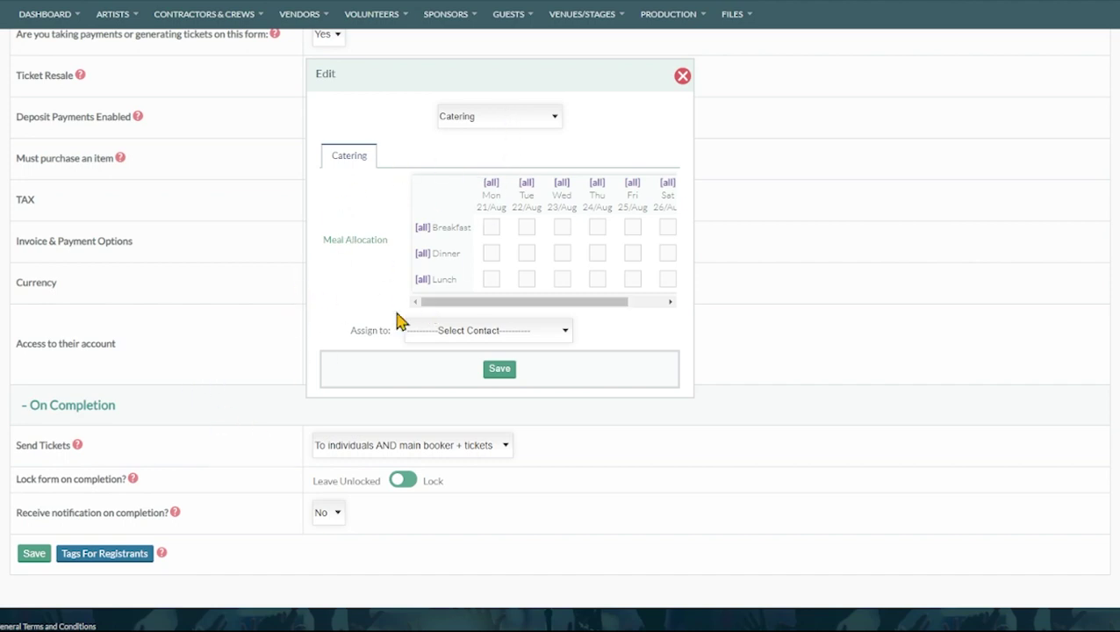
pyautogui.click(489, 176)
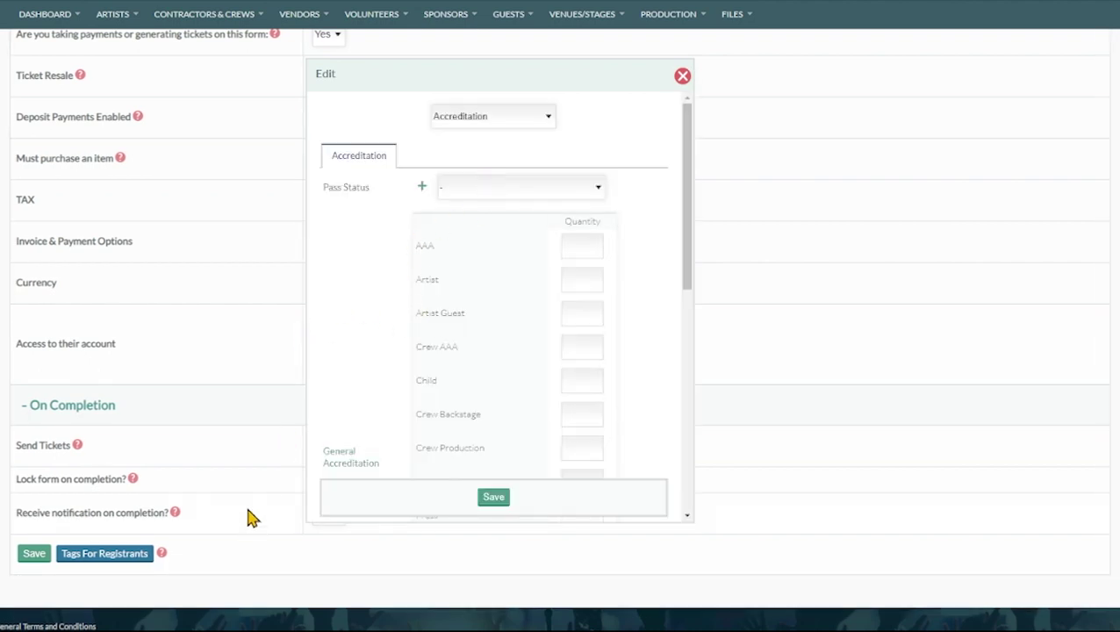
pyautogui.scroll(-5, 527, 321)
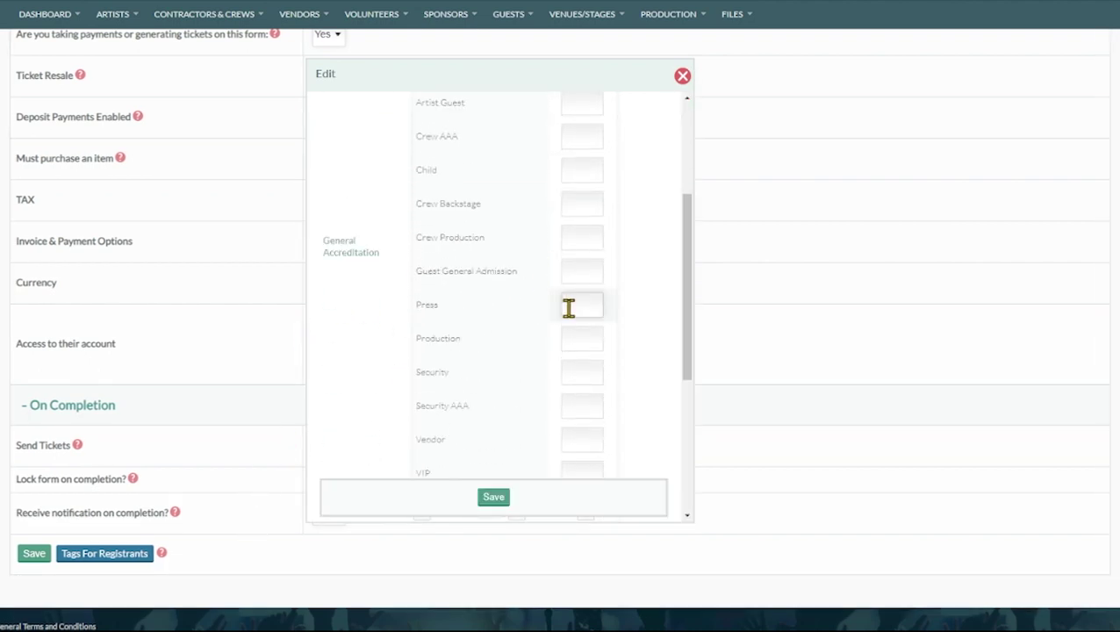
pyautogui.click(567, 306)
pyautogui.write('2')
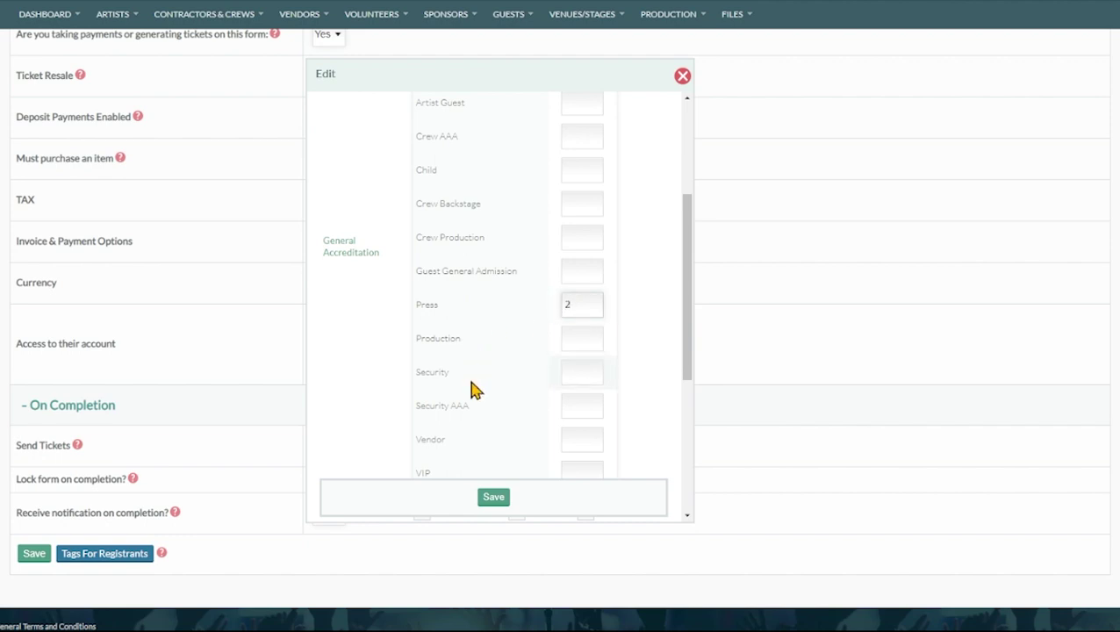
# Step: Switch the edit form to Volunteers and tick Confirm Volunteer Yes
pyautogui.scroll(10, 580, 262)
pyautogui.scroll(-5, 693, 310)
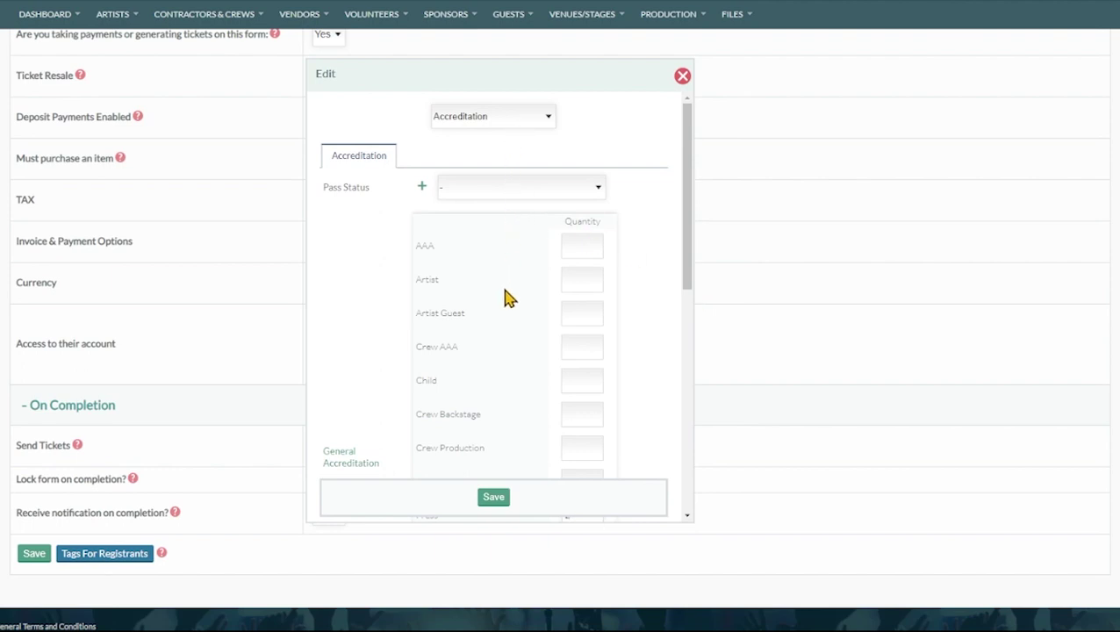
pyautogui.press('v')
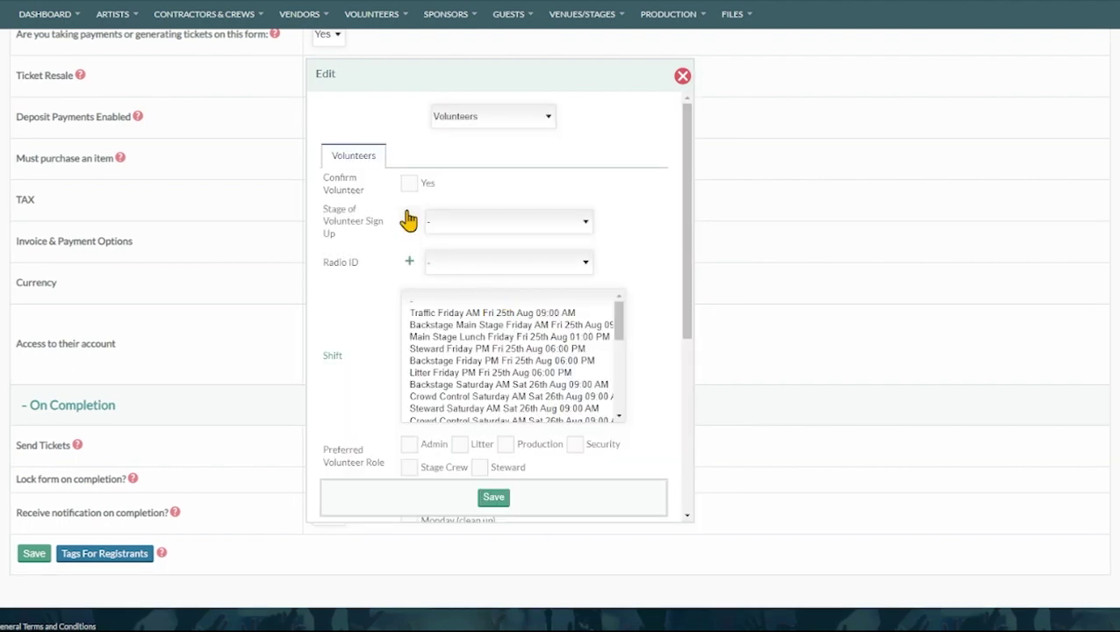
pyautogui.click(408, 185)
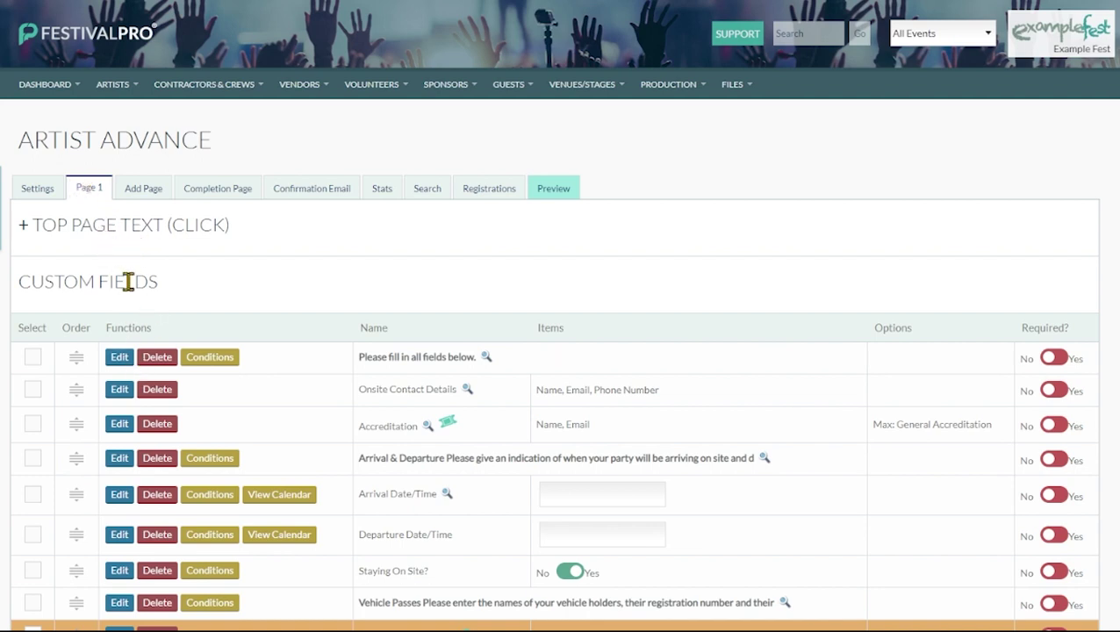
# Step: Expand Page 1's Top Page Text and check the Artist Advance form's live preview
pyautogui.click(86, 230)
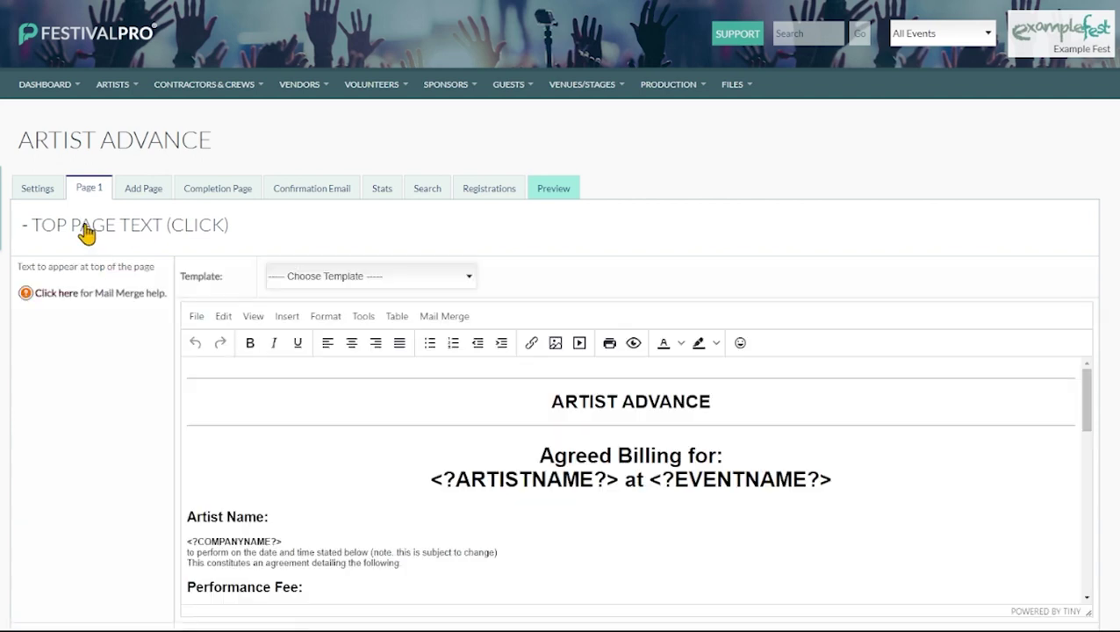
pyautogui.scroll(-3, 460, 373)
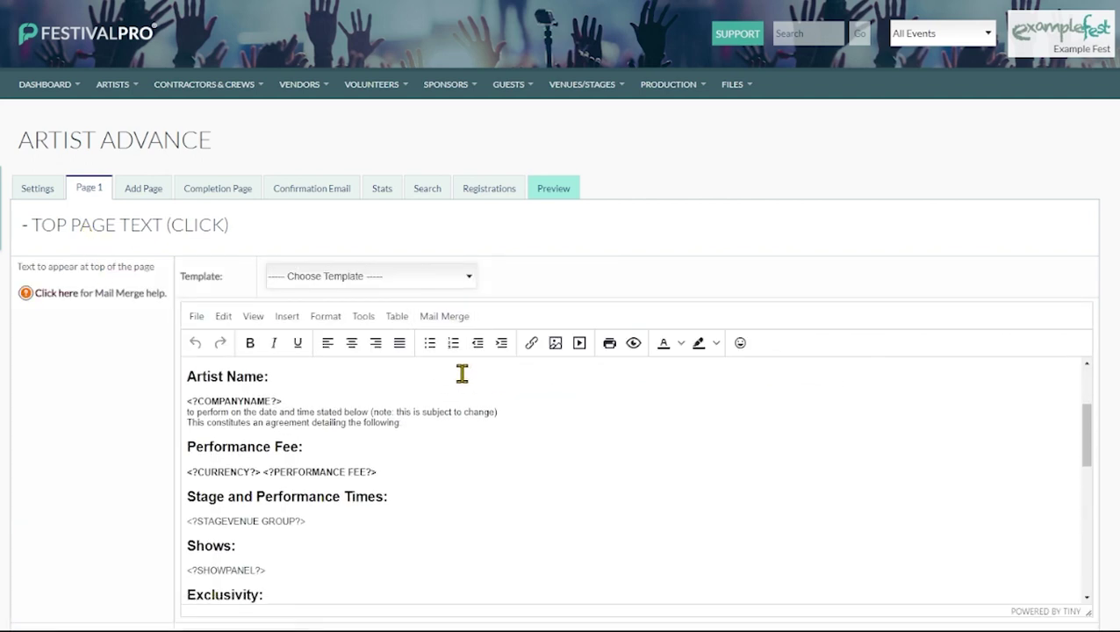
pyautogui.click(559, 194)
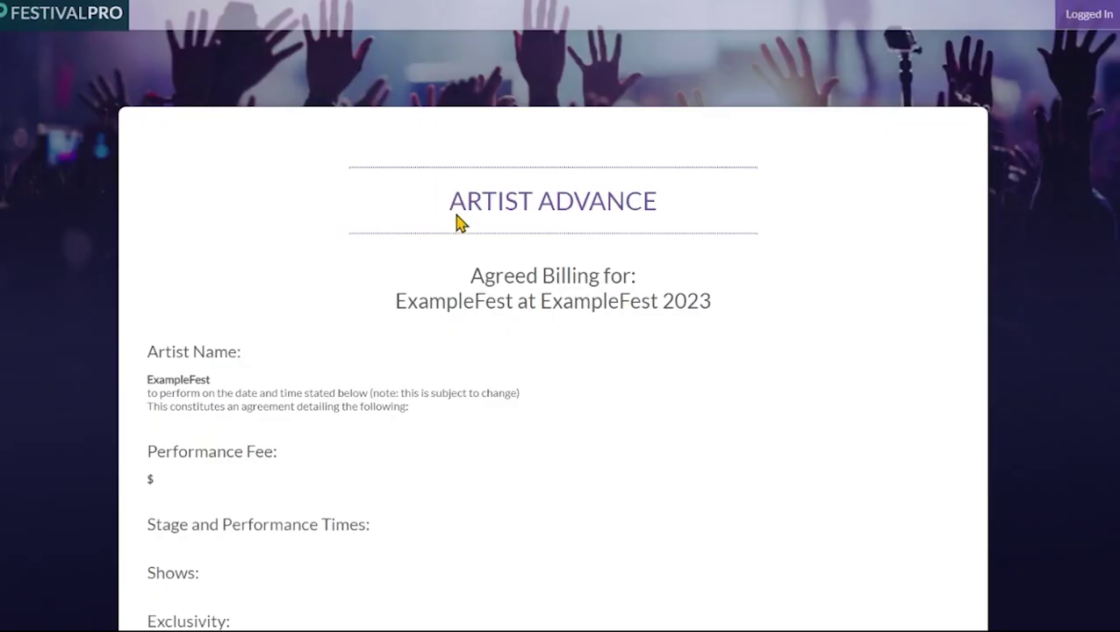
pyautogui.moveTo(433, 192); pyautogui.dragTo(492, 250)
pyautogui.scroll(-8, 492, 250)
pyautogui.click(492, 251)
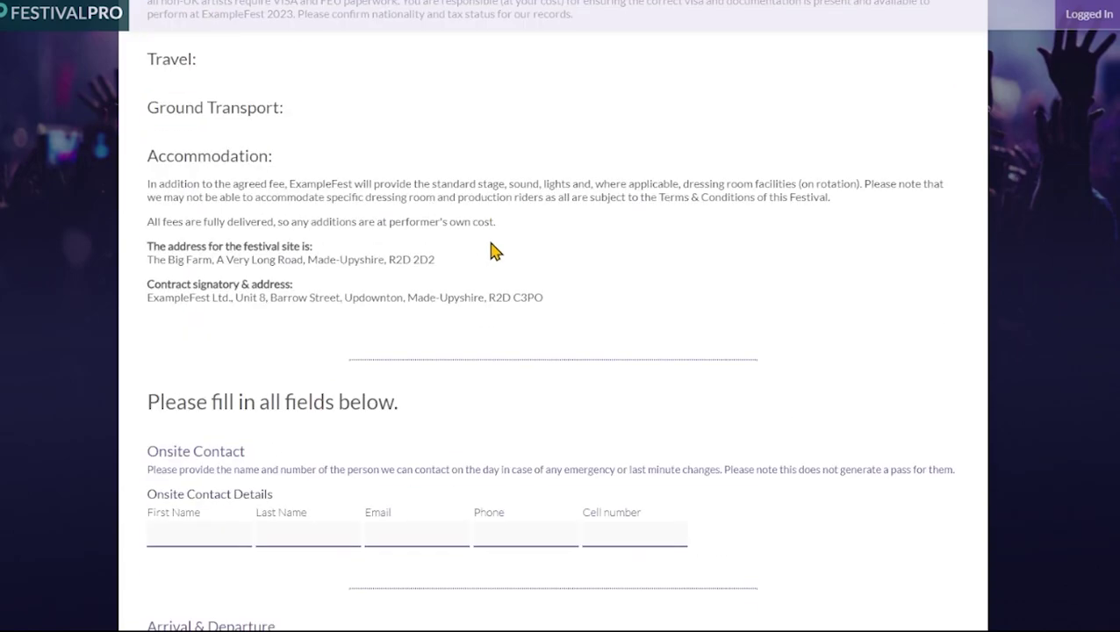
pyautogui.click(300, 11)
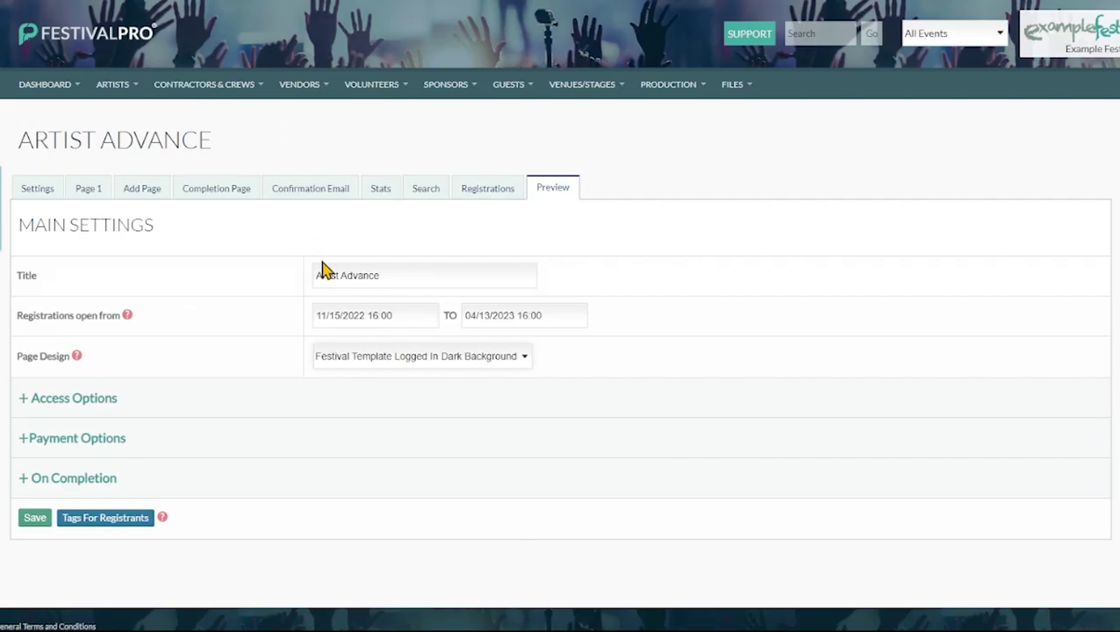
# Step: Reopen the top page text and browse the Mail Merge field list after the performance fee line
pyautogui.click(85, 191)
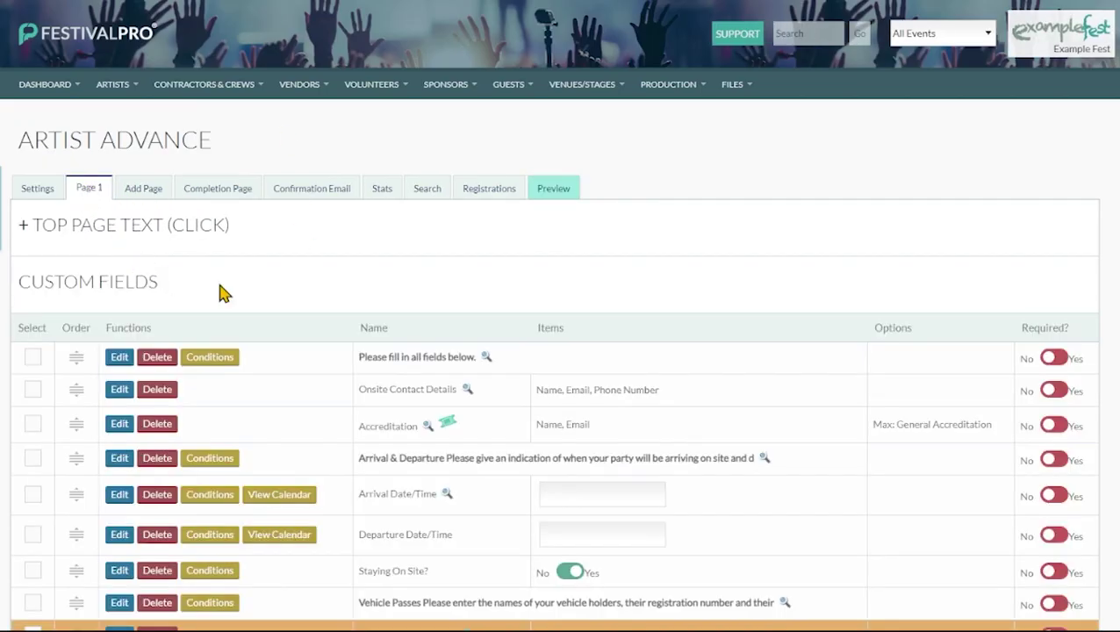
pyautogui.click(345, 246)
pyautogui.scroll(-1, 597, 465)
pyautogui.scroll(-1, 492, 439)
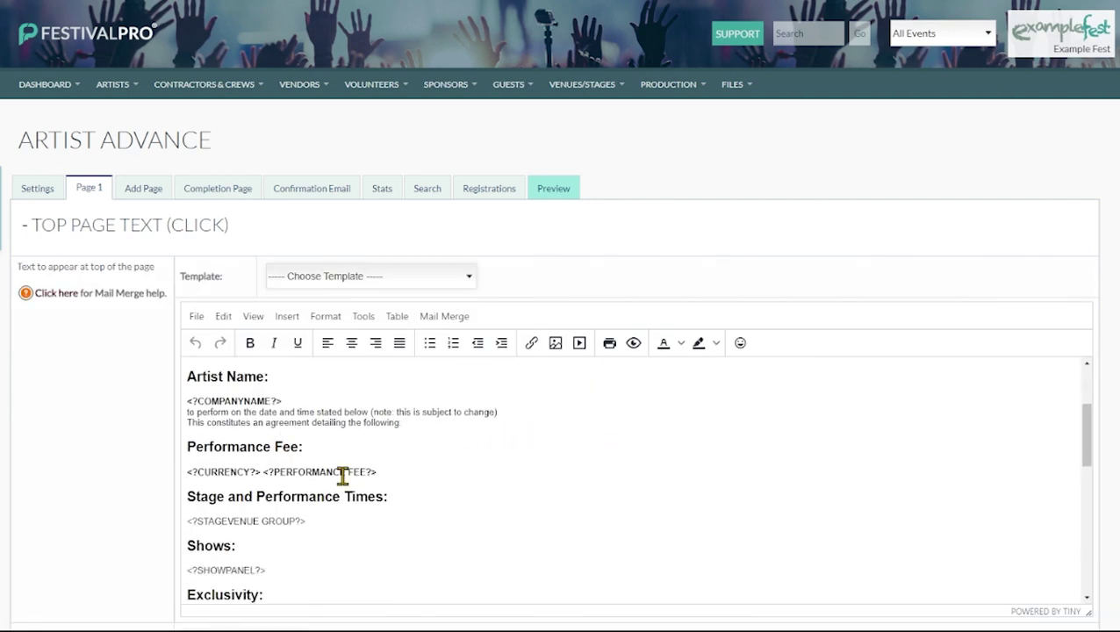
pyautogui.click(401, 471)
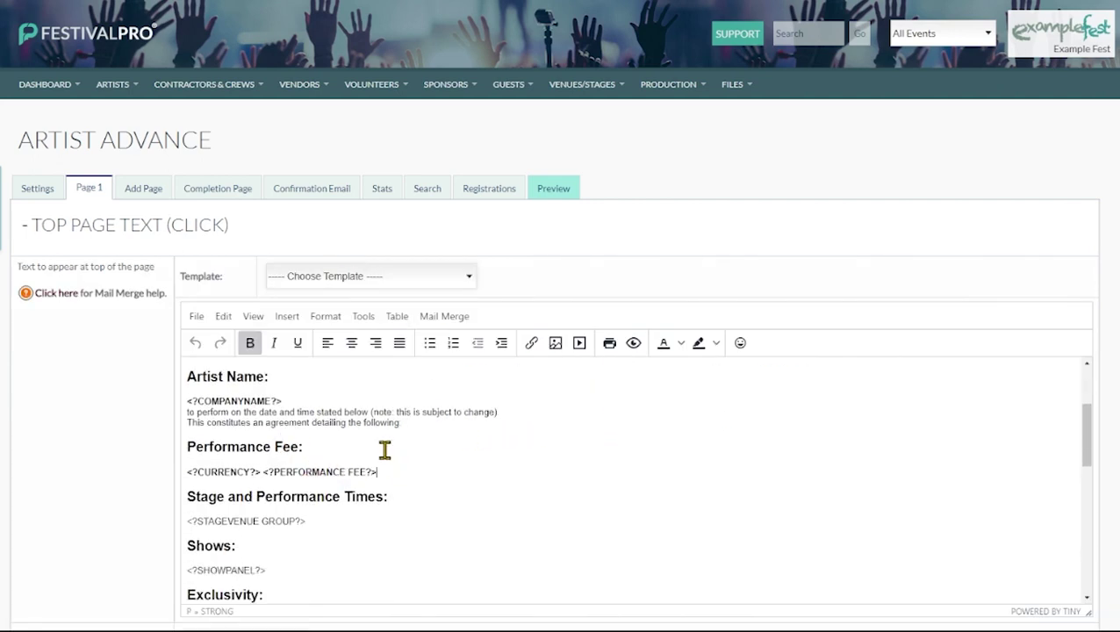
pyautogui.click(440, 318)
pyautogui.moveTo(439, 340)
pyautogui.scroll(-3, 546, 187)
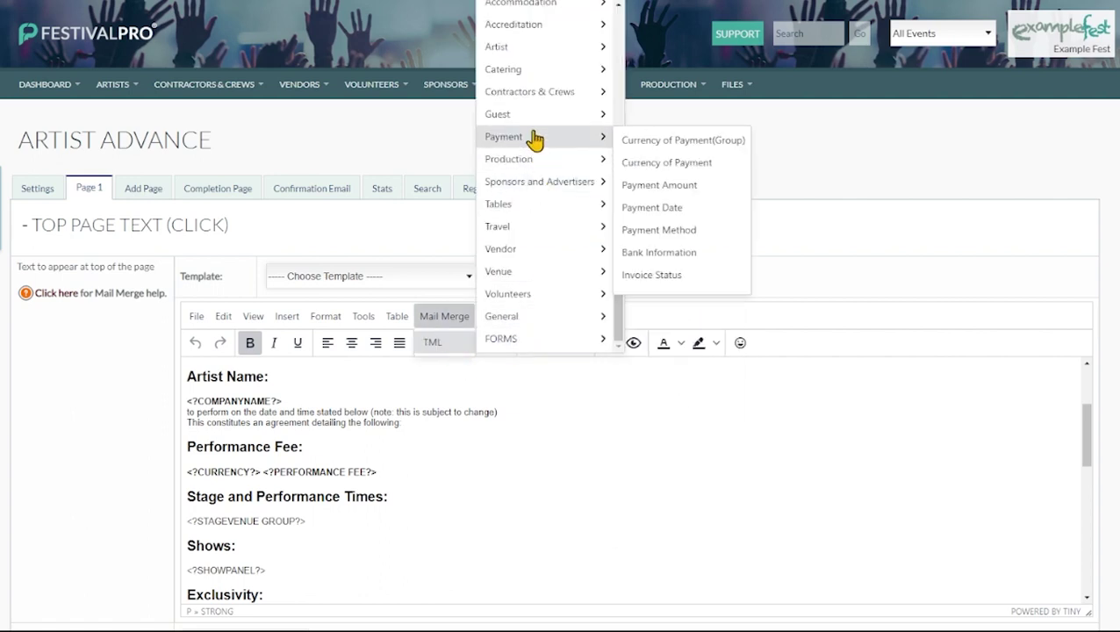
pyautogui.moveTo(536, 104)
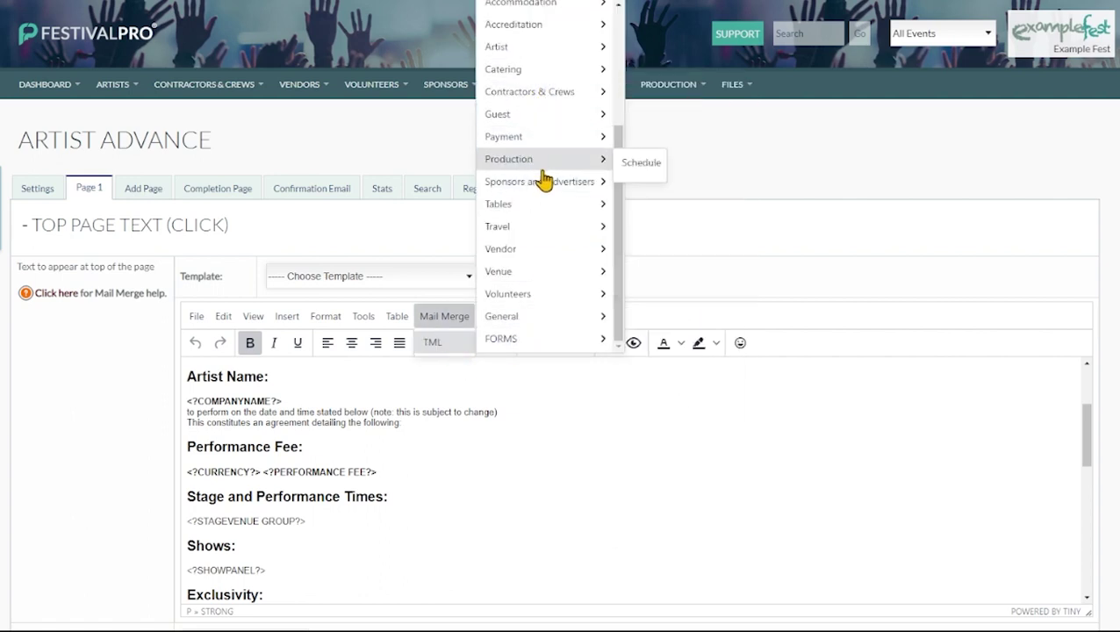
pyautogui.moveTo(542, 211)
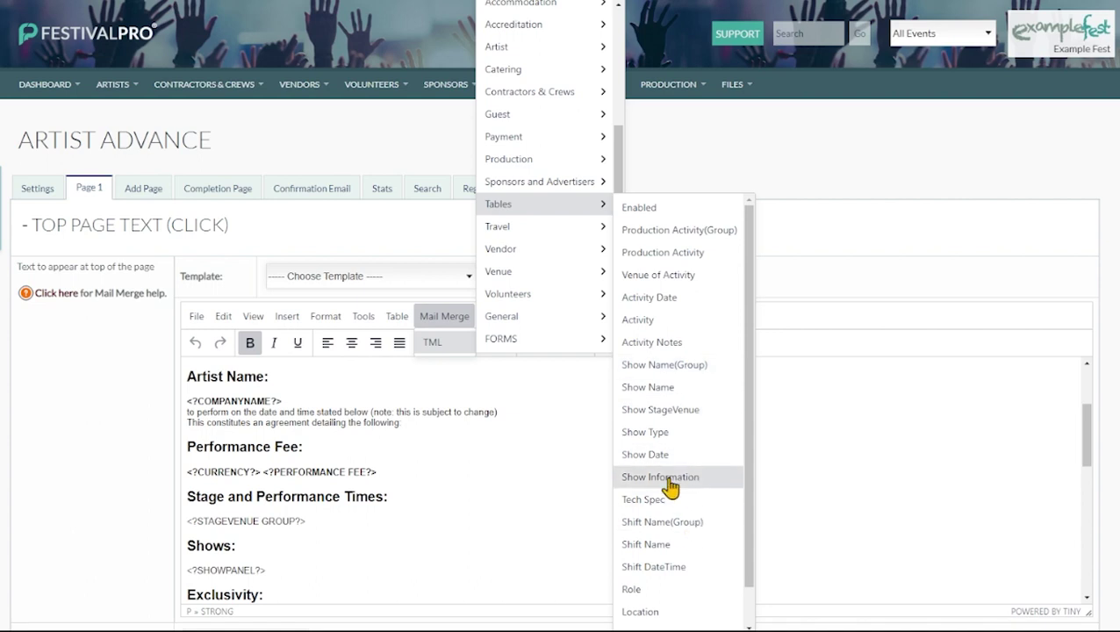
pyautogui.moveTo(570, 278)
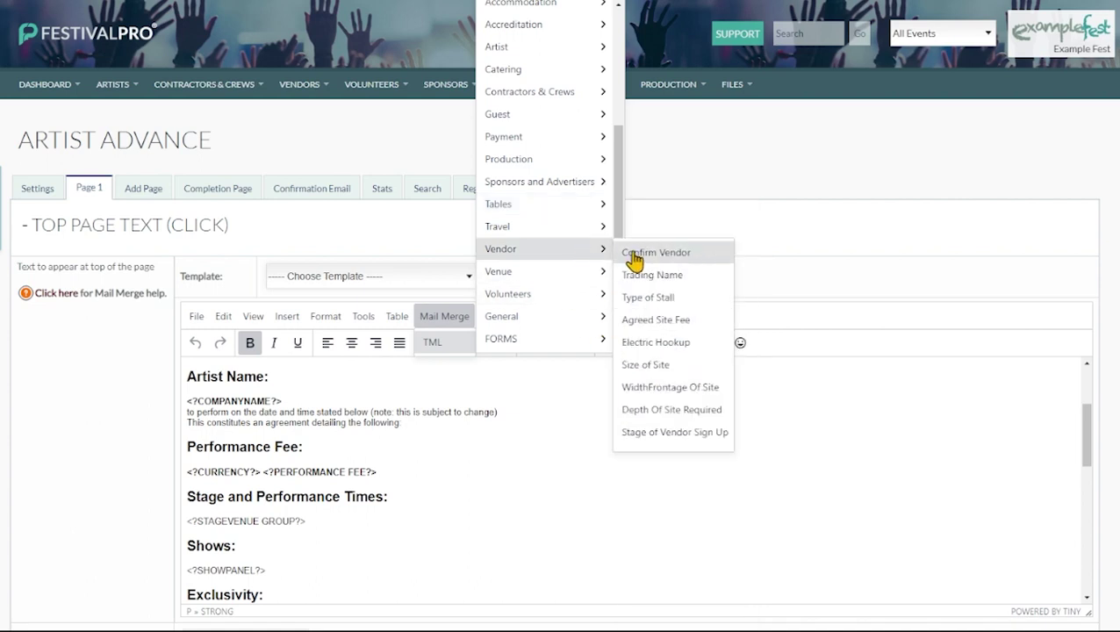
pyautogui.moveTo(506, 323)
pyautogui.click(431, 386)
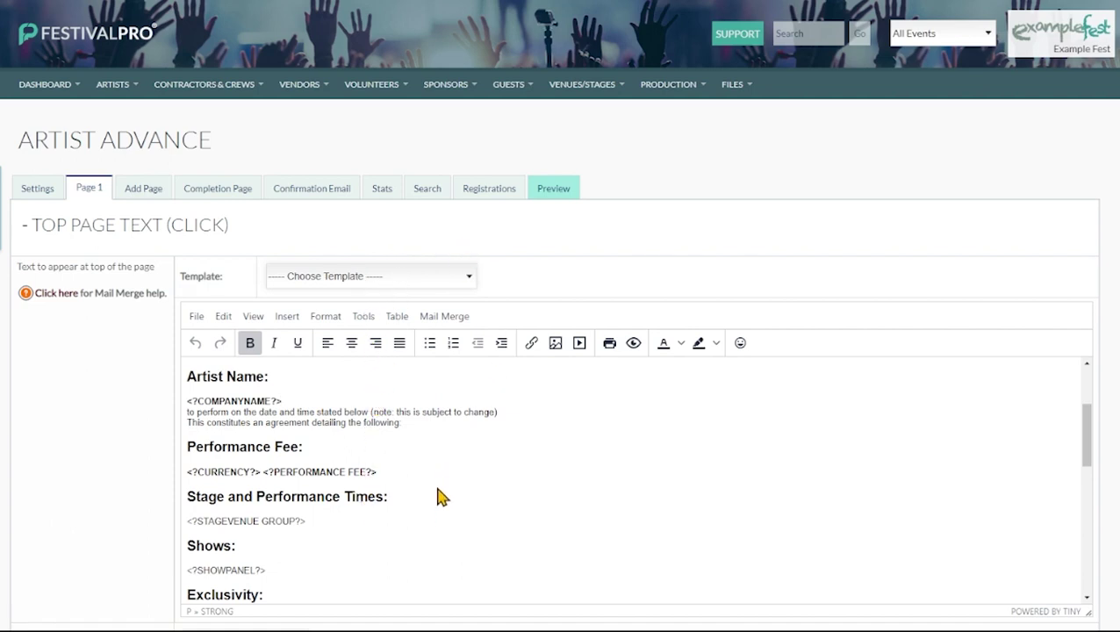
# Step: Add a new Text custom field, 'What shoe size are you', to Page 1
pyautogui.click(525, 254)
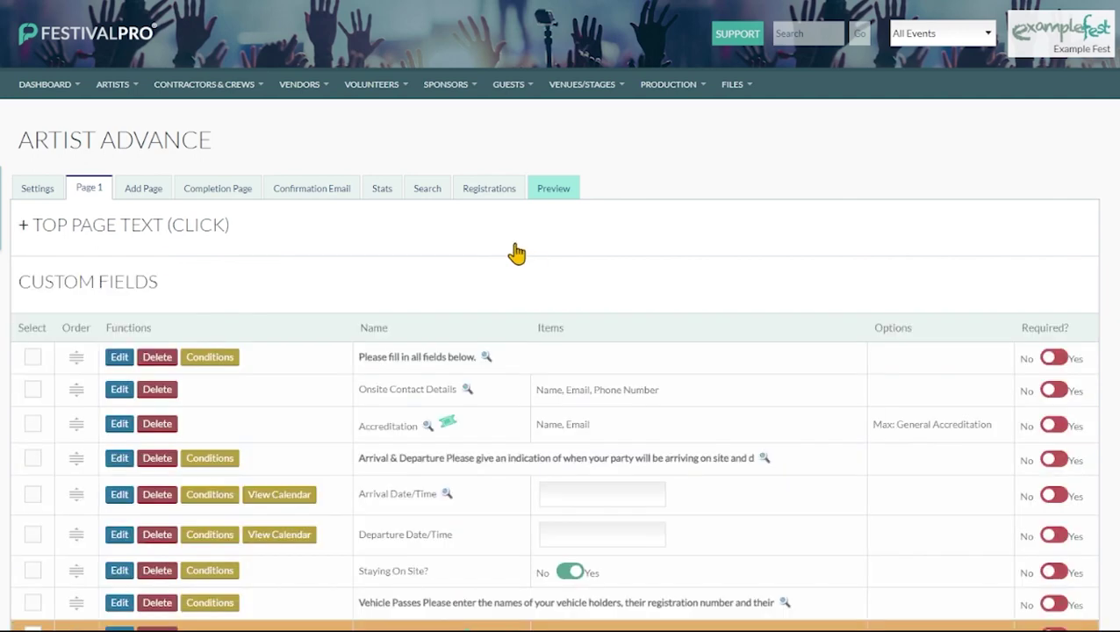
pyautogui.scroll(-1, 289, 417)
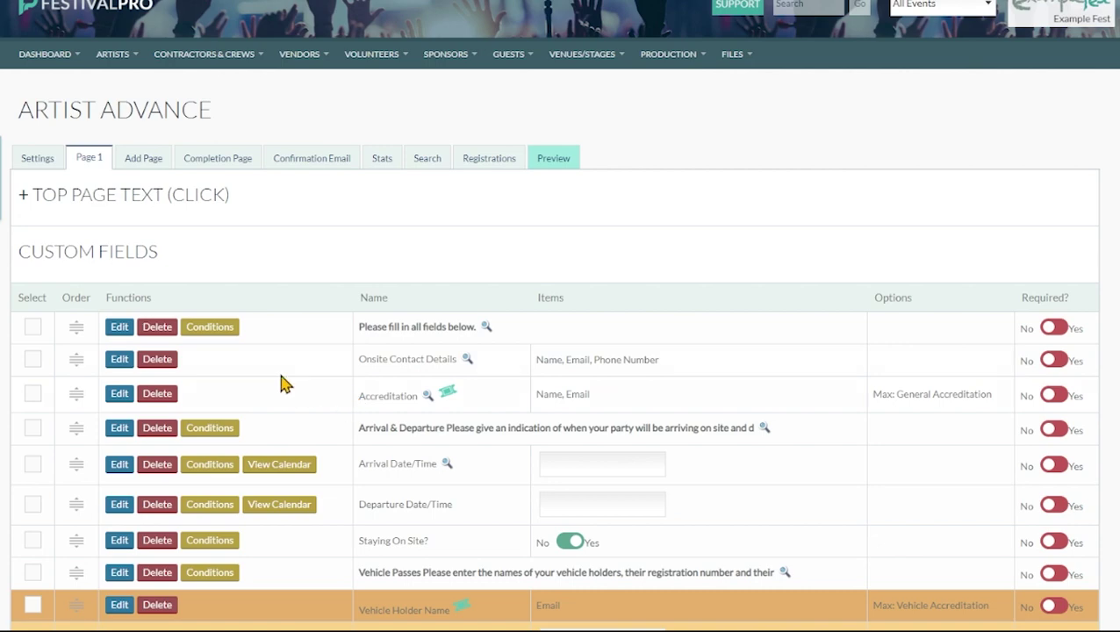
pyautogui.scroll(-5, 283, 383)
pyautogui.scroll(-1, 283, 382)
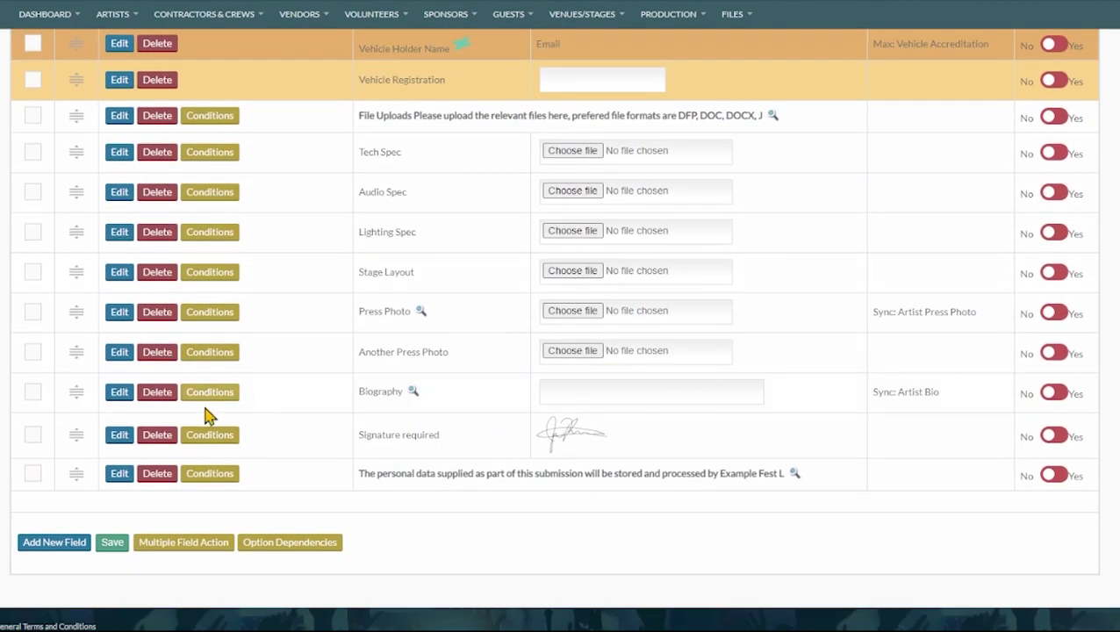
pyautogui.click(54, 542)
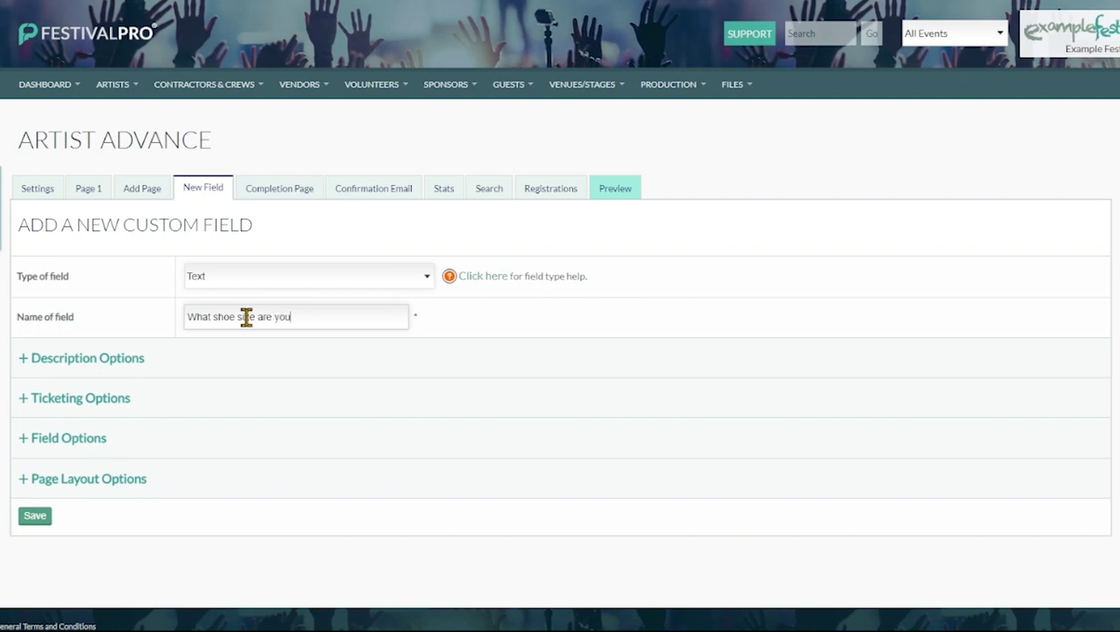
pyautogui.click(75, 378)
pyautogui.click(46, 358)
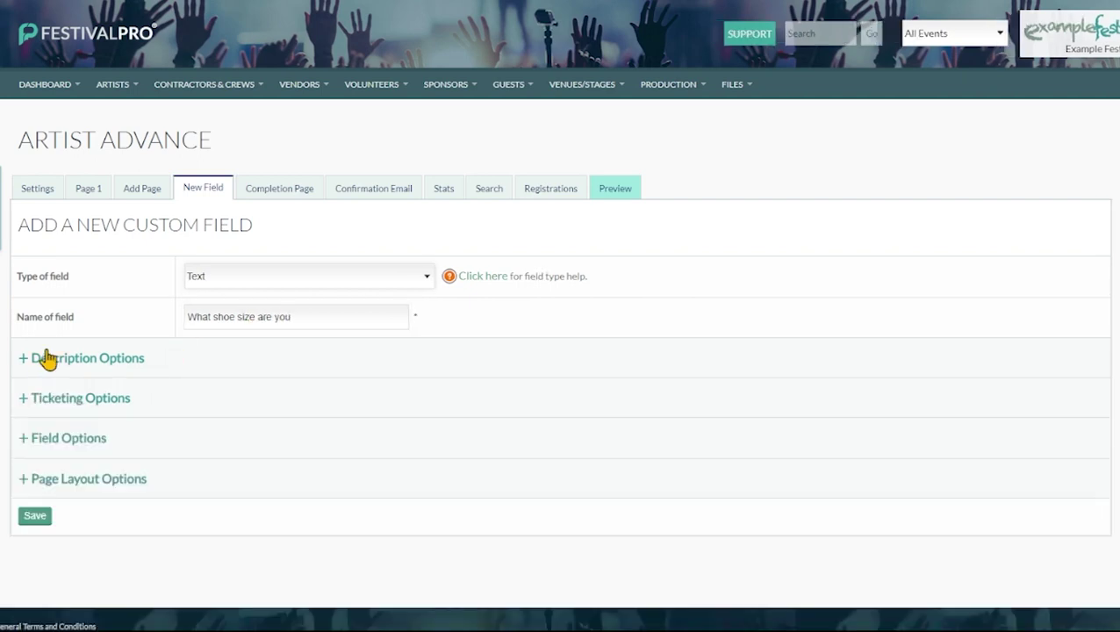
pyautogui.click(63, 406)
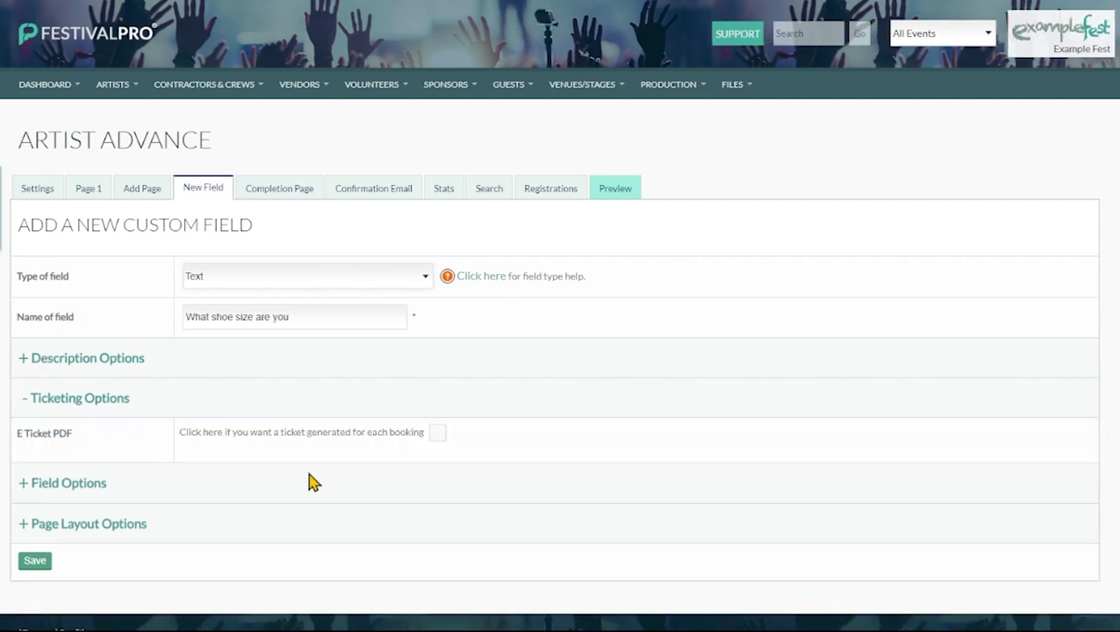
pyautogui.click(121, 406)
pyautogui.click(112, 448)
pyautogui.click(101, 454)
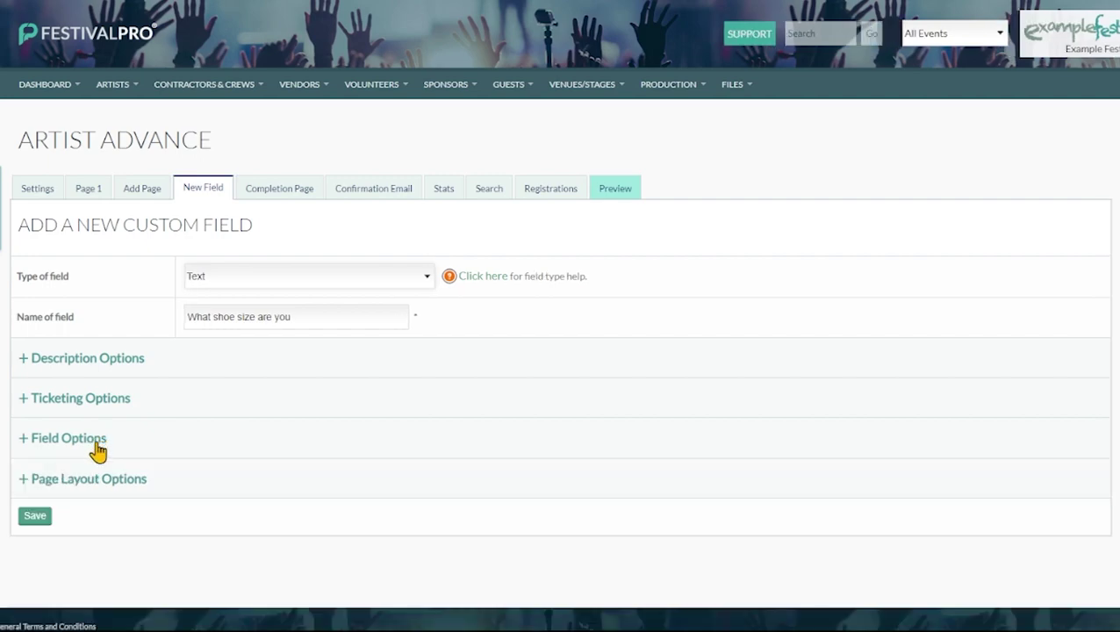
pyautogui.click(35, 520)
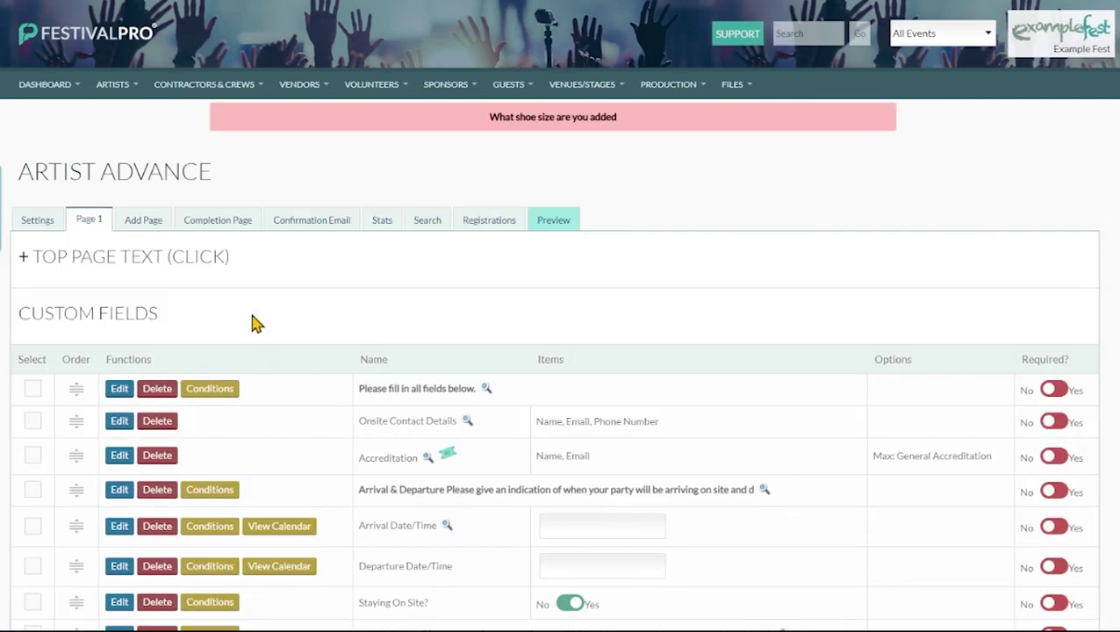
# Step: Drag the shoe size field up to second place, just below the instructions
pyautogui.scroll(-8, 255, 323)
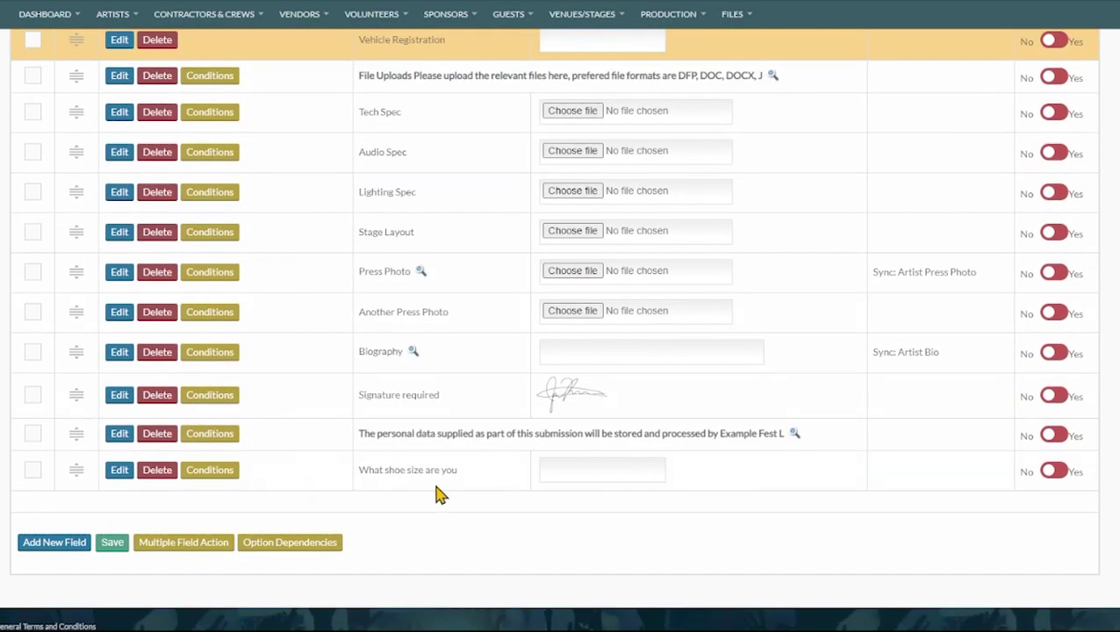
pyautogui.moveTo(75, 475); pyautogui.dragTo(55, 116)
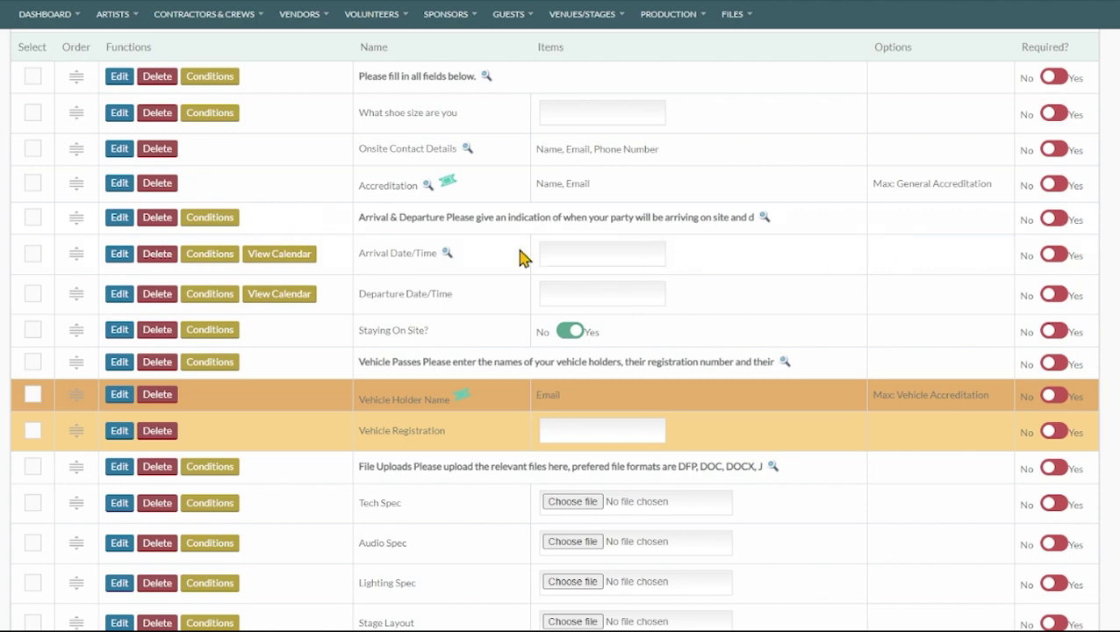
pyautogui.scroll(4, 140, 229)
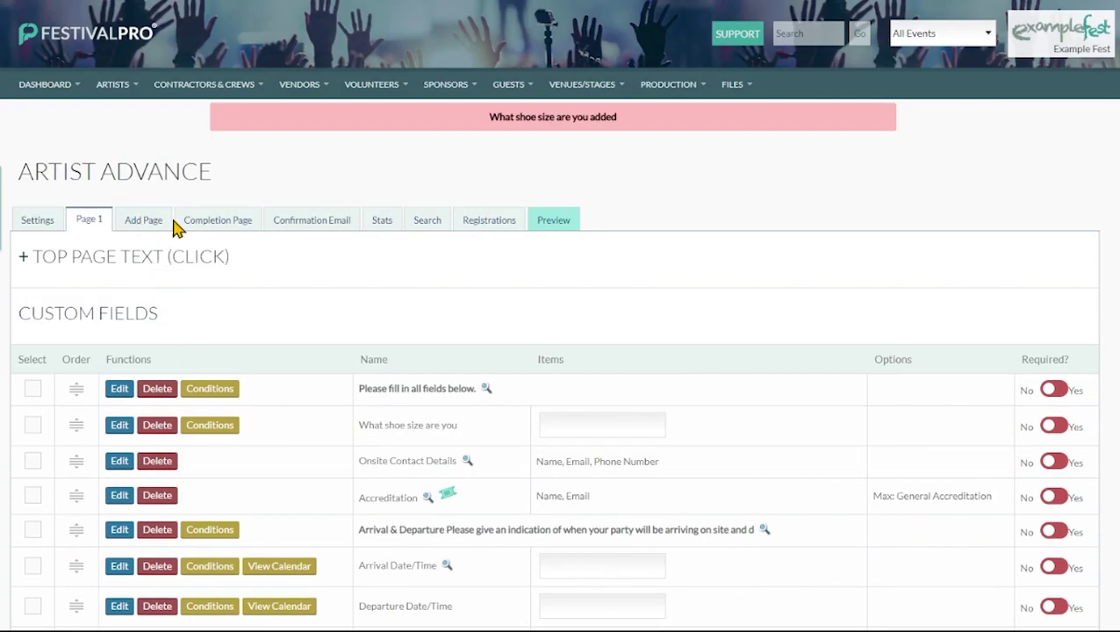
# Step: Create Page 2 with a Counter field named 'How Many Shoes Do You Own'
pyautogui.click(146, 226)
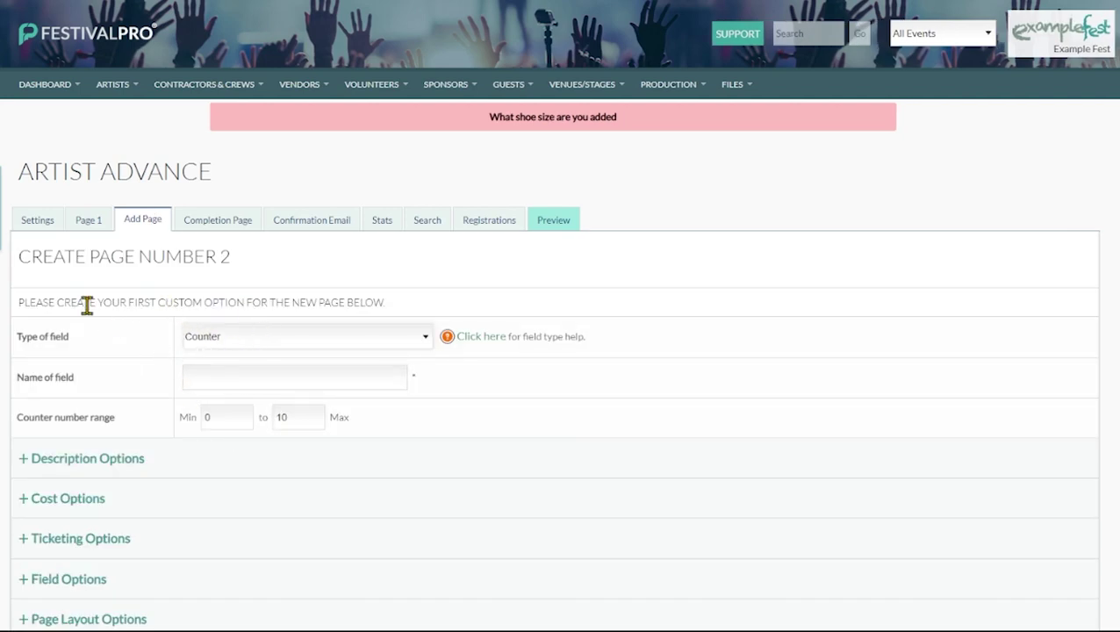
pyautogui.moveTo(83, 303); pyautogui.dragTo(237, 325)
pyautogui.click(233, 302)
pyautogui.click(235, 376)
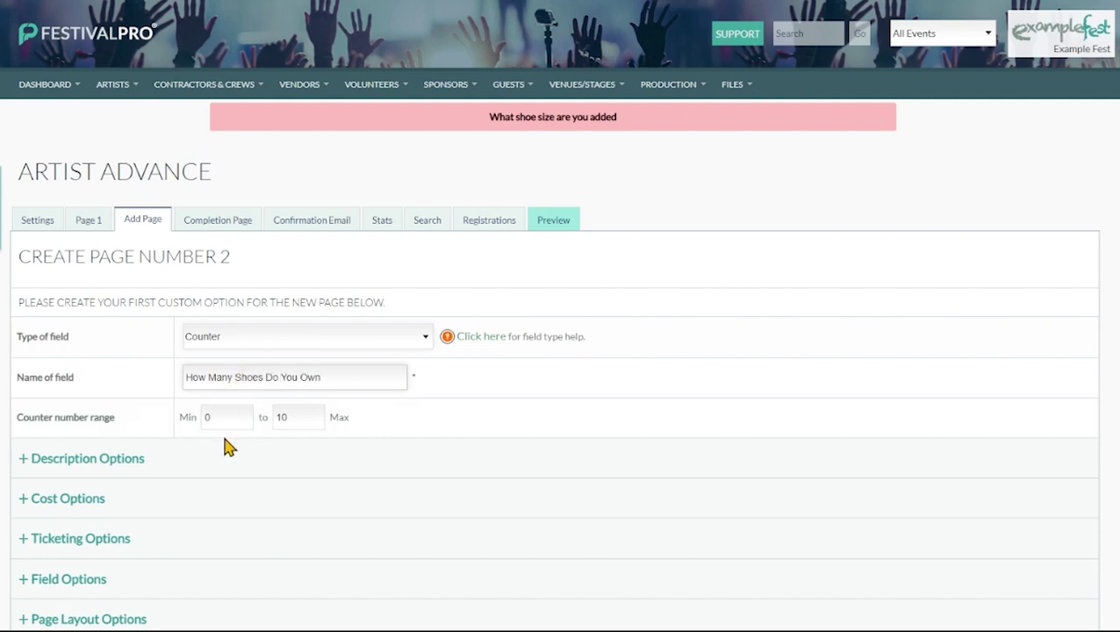
pyautogui.scroll(-1, 210, 457)
pyautogui.click(40, 555)
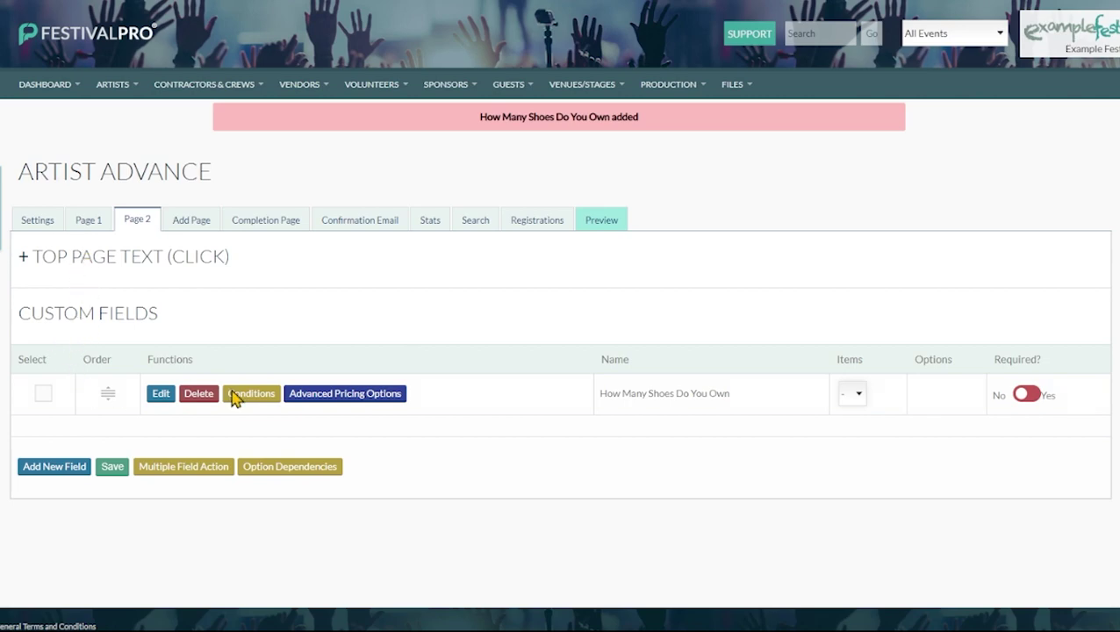
# Step: Expand and collapse Page 2's top-of-page text editor
pyautogui.click(176, 268)
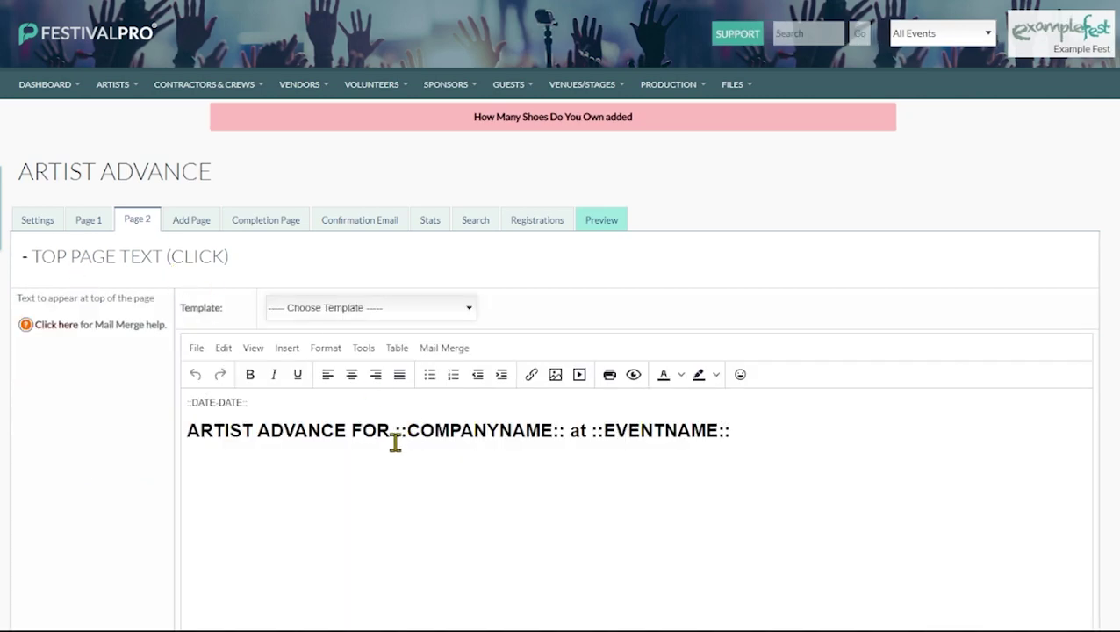
pyautogui.scroll(-4, 210, 451)
pyautogui.scroll(2, 262, 425)
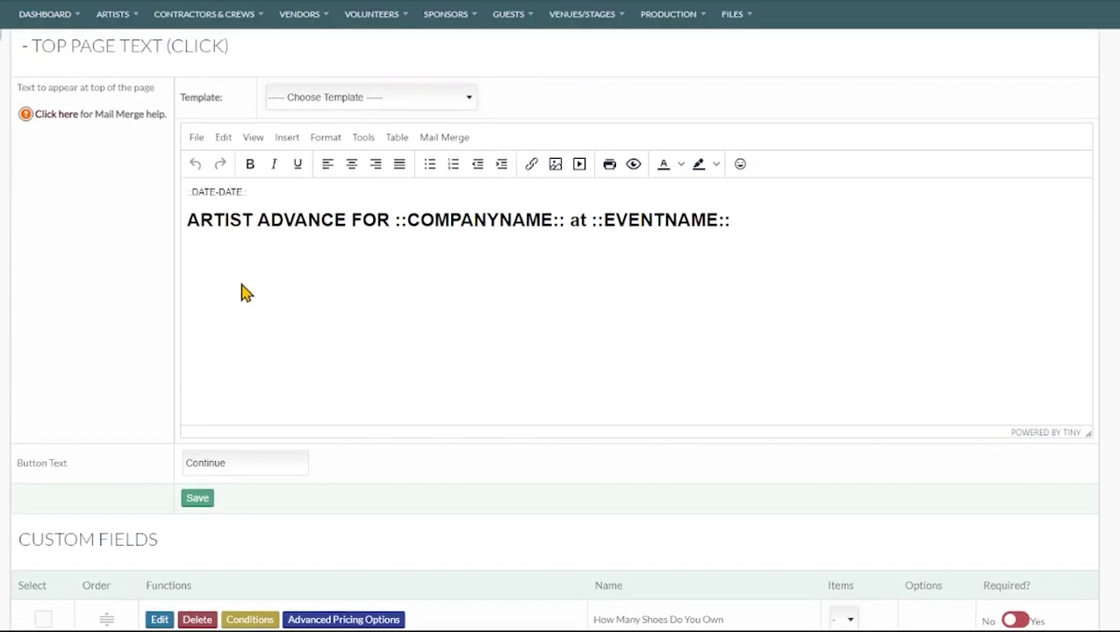
pyautogui.click(128, 49)
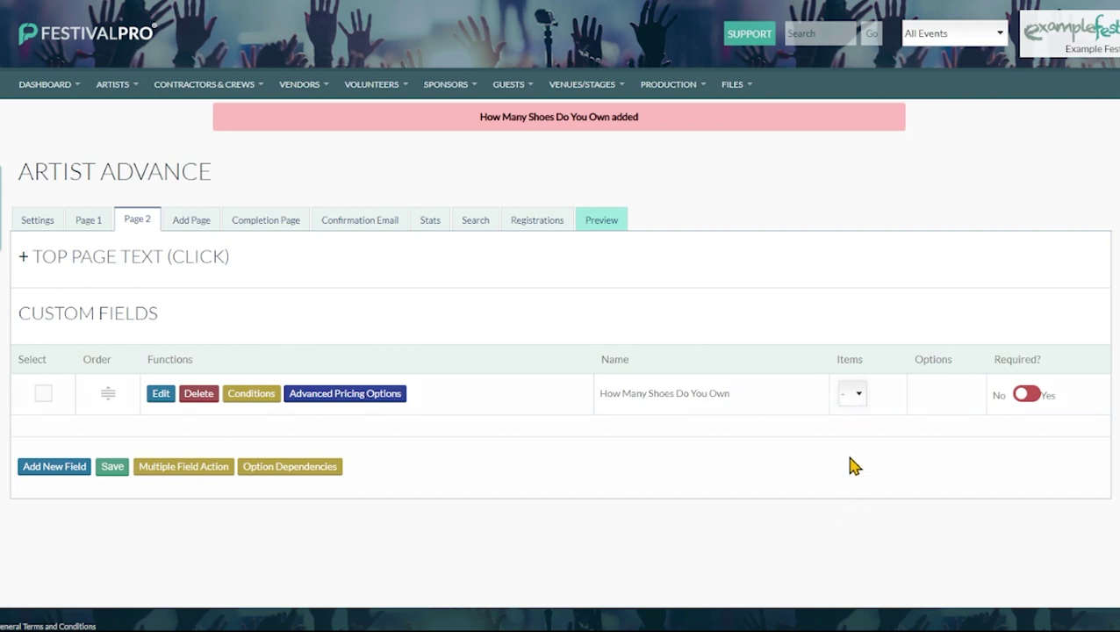
# Step: In On Completion settings, set Lock form to Lock and Receive notification to Yes
pyautogui.click(41, 223)
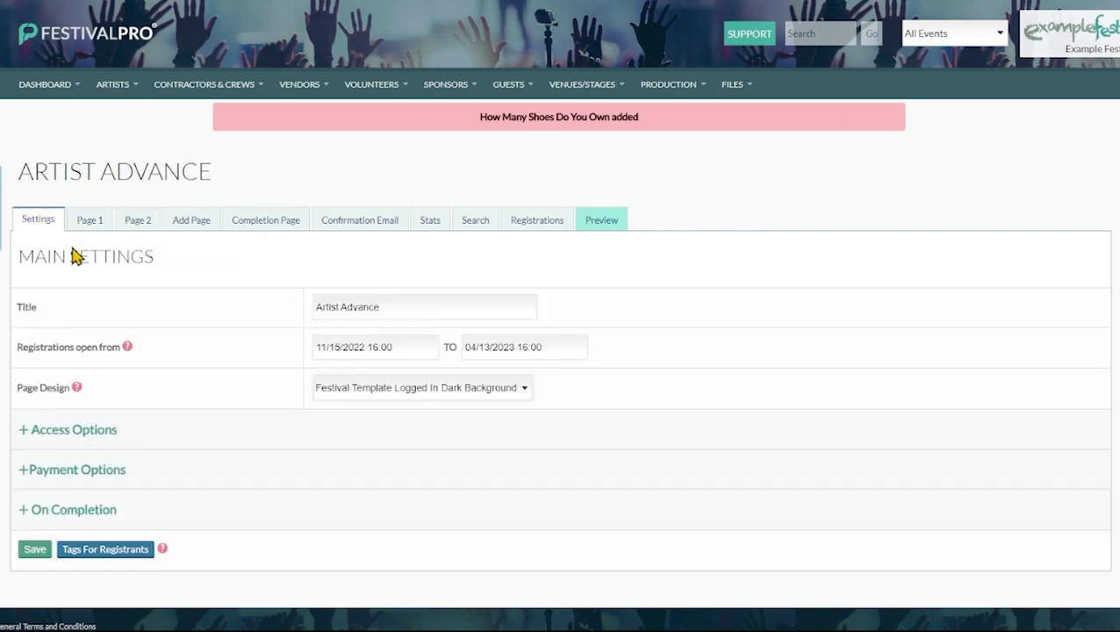
pyautogui.click(97, 511)
pyautogui.scroll(-1, 153, 439)
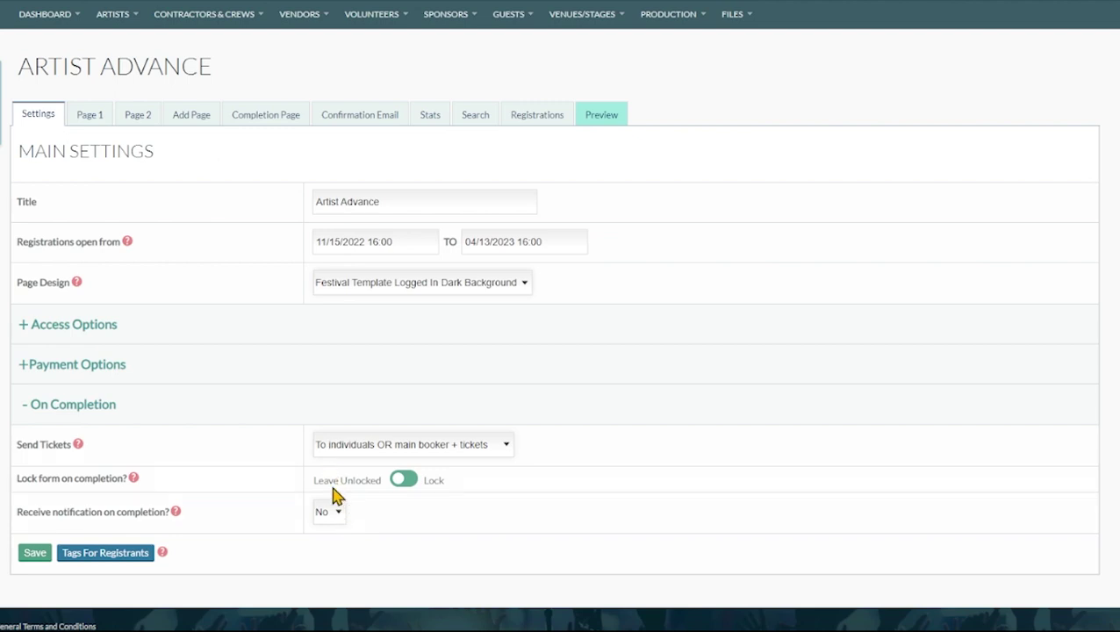
pyautogui.click(403, 481)
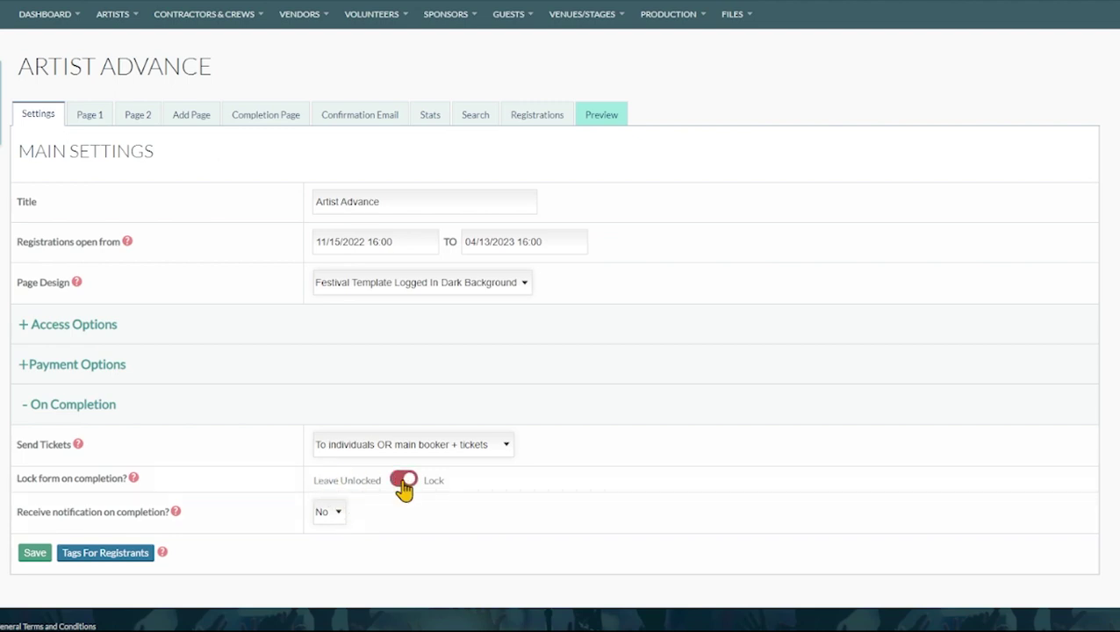
pyautogui.click(326, 553)
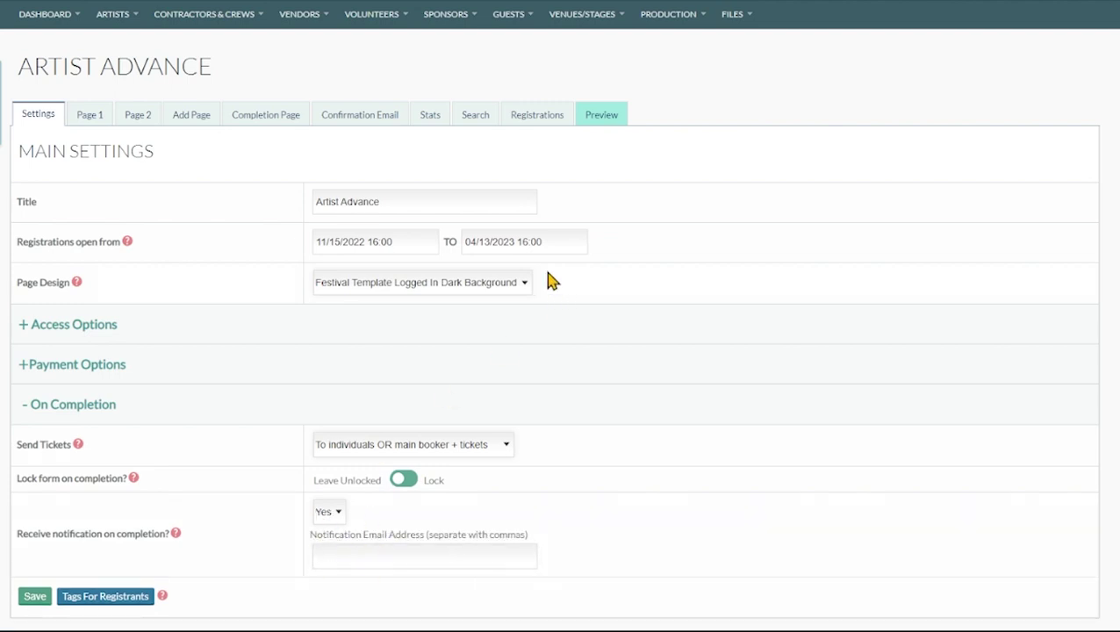
# Step: Review the Completion Page thank-you message, then go to the confirmation email settings
pyautogui.click(281, 114)
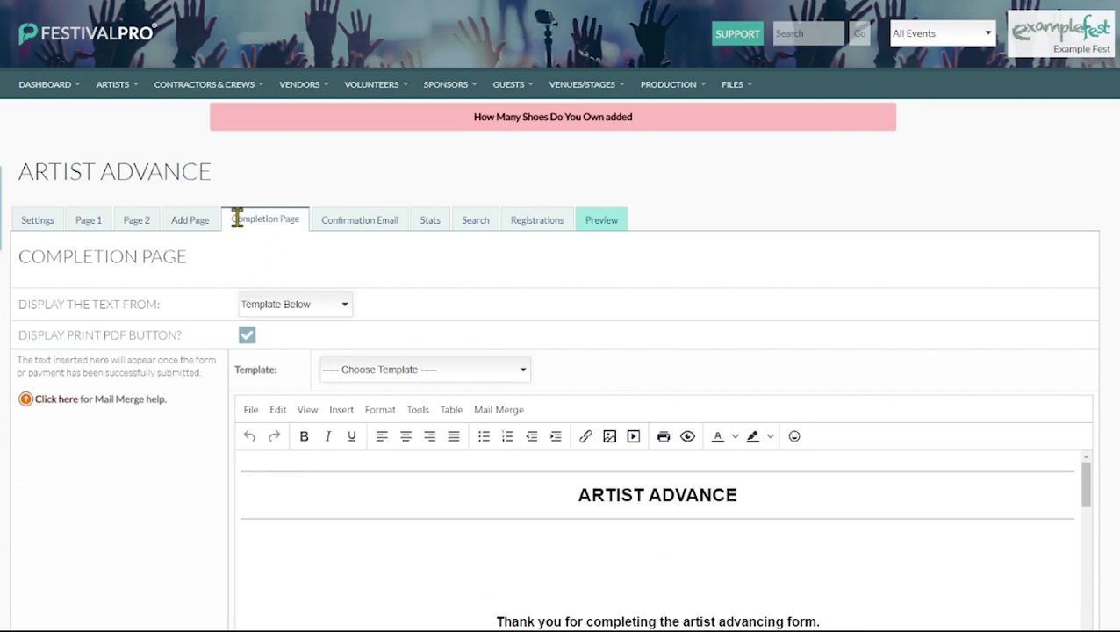
pyautogui.scroll(-2, 452, 275)
pyautogui.scroll(-4, 541, 362)
pyautogui.scroll(3, 540, 360)
pyautogui.moveTo(465, 376); pyautogui.dragTo(819, 466)
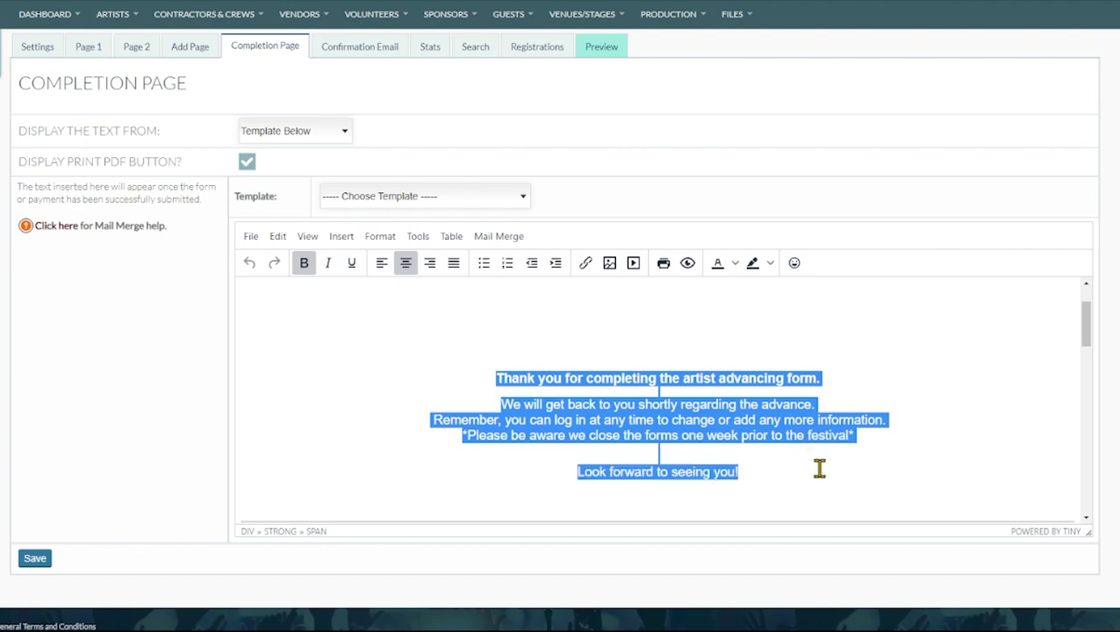
pyautogui.click(665, 418)
pyautogui.scroll(2, 663, 418)
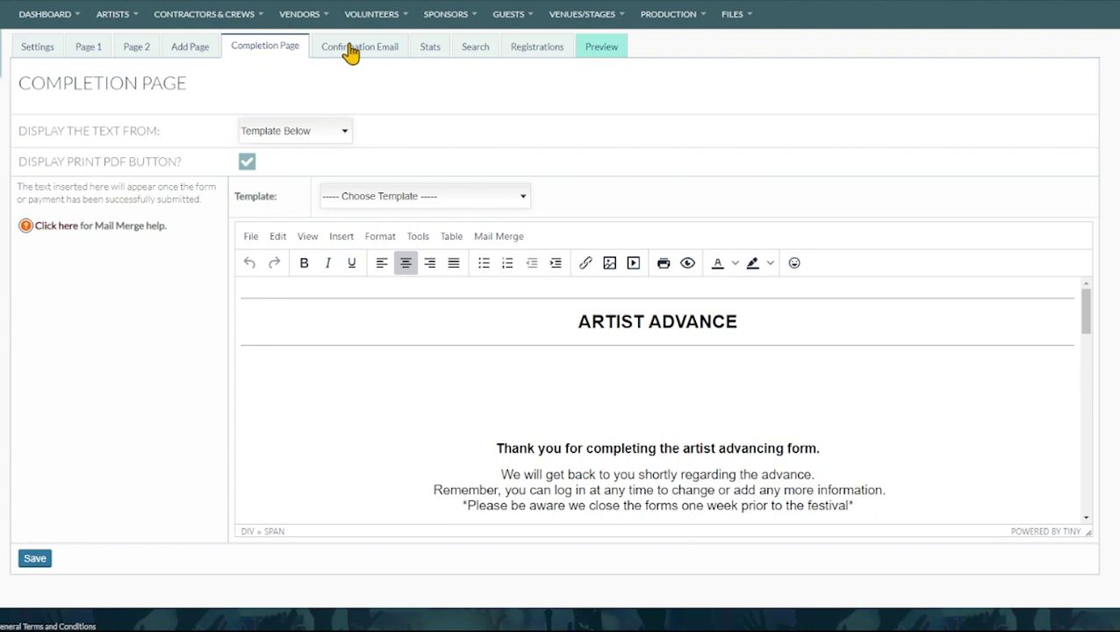
pyautogui.click(349, 50)
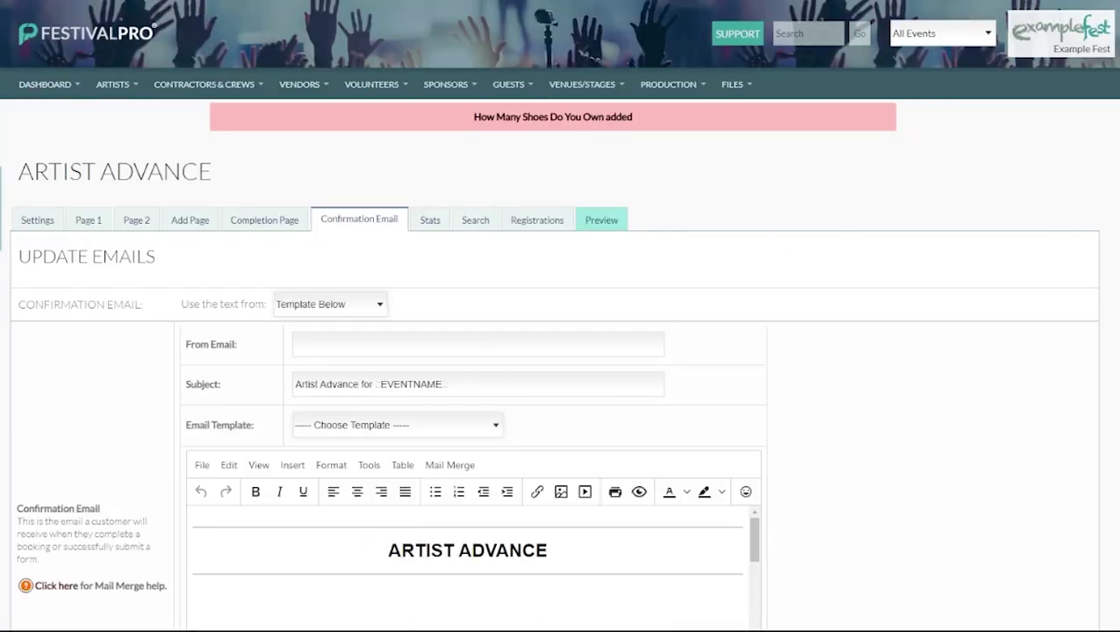
# Step: Scroll through the confirmation email down to the empty Deposit Email section and back up
pyautogui.scroll(-3, 903, 135)
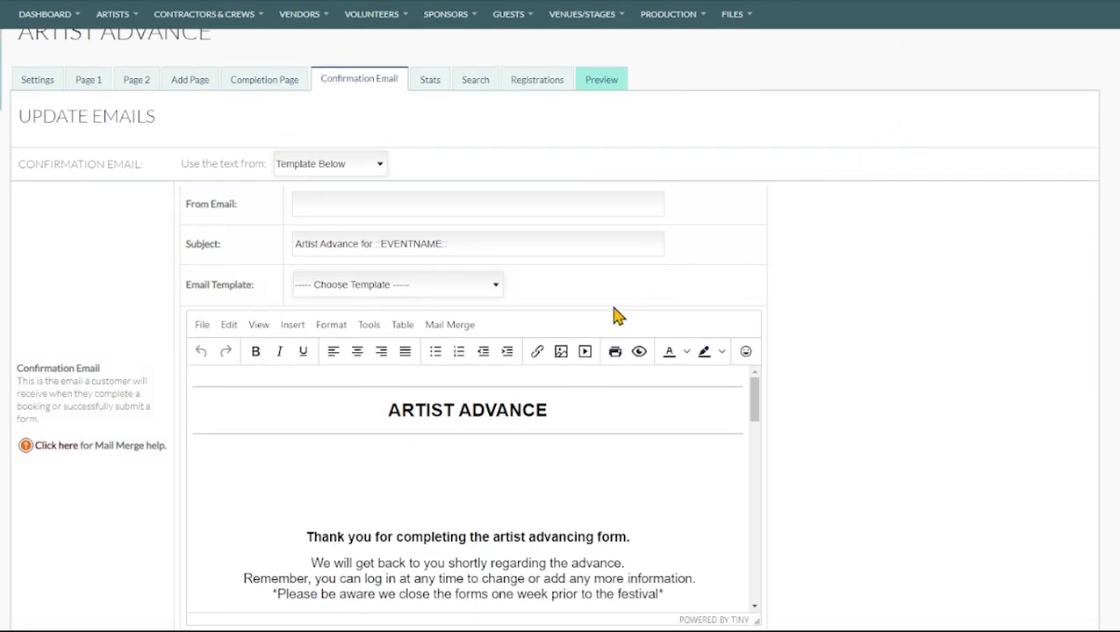
pyautogui.scroll(-1, 538, 419)
pyautogui.scroll(-6, 538, 419)
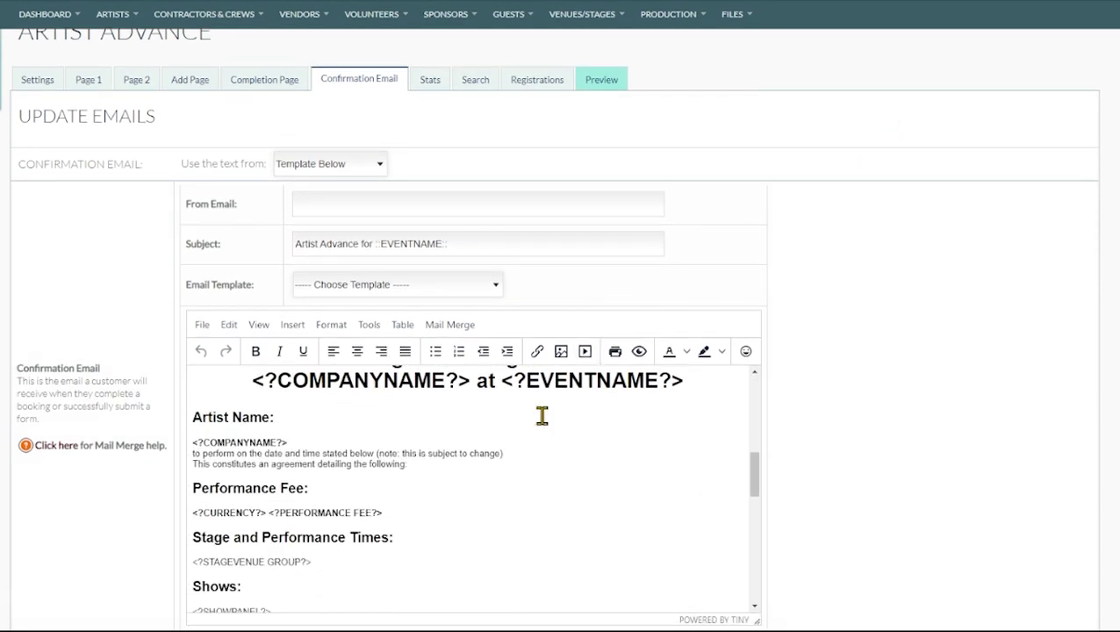
pyautogui.scroll(5, 538, 419)
pyautogui.scroll(2, 542, 418)
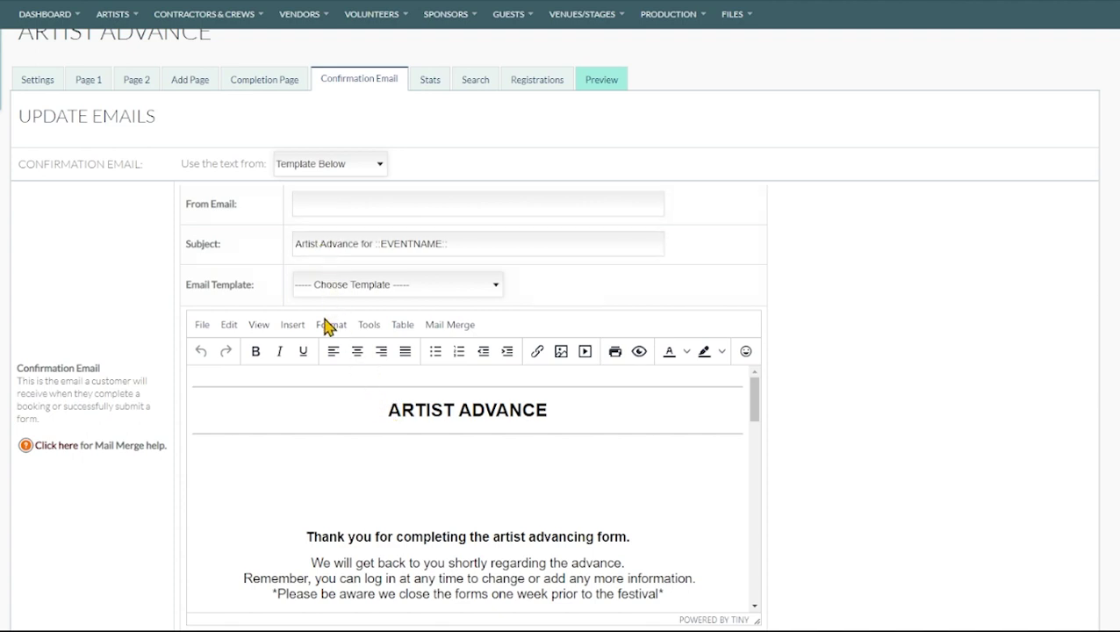
pyautogui.scroll(-4, 871, 234)
pyautogui.scroll(-2, 872, 233)
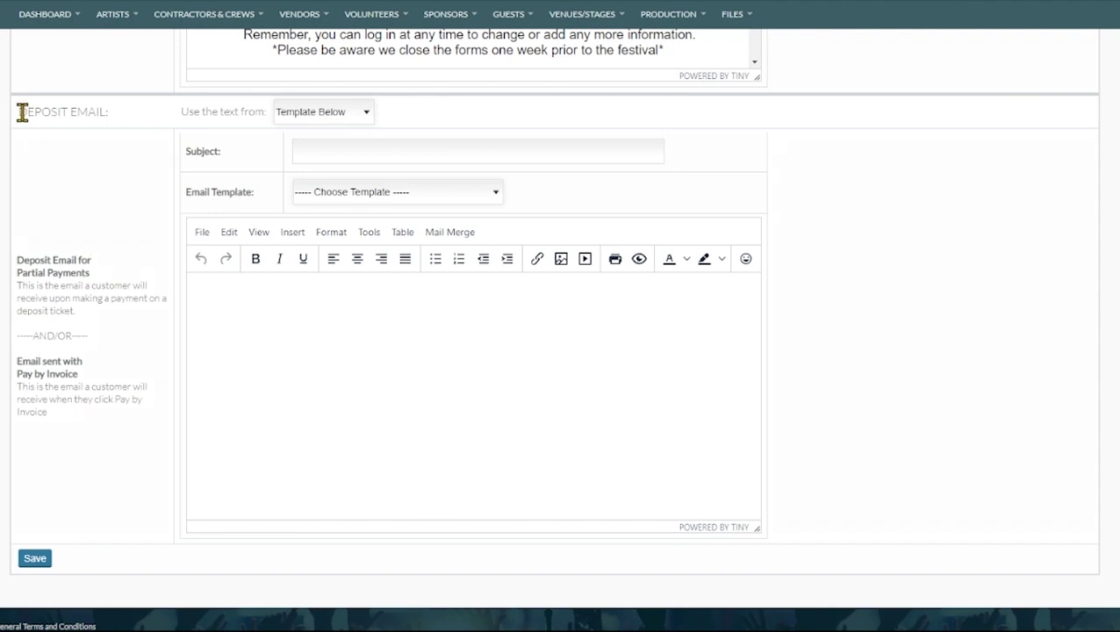
pyautogui.moveTo(18, 112); pyautogui.dragTo(120, 117)
pyautogui.click(294, 390)
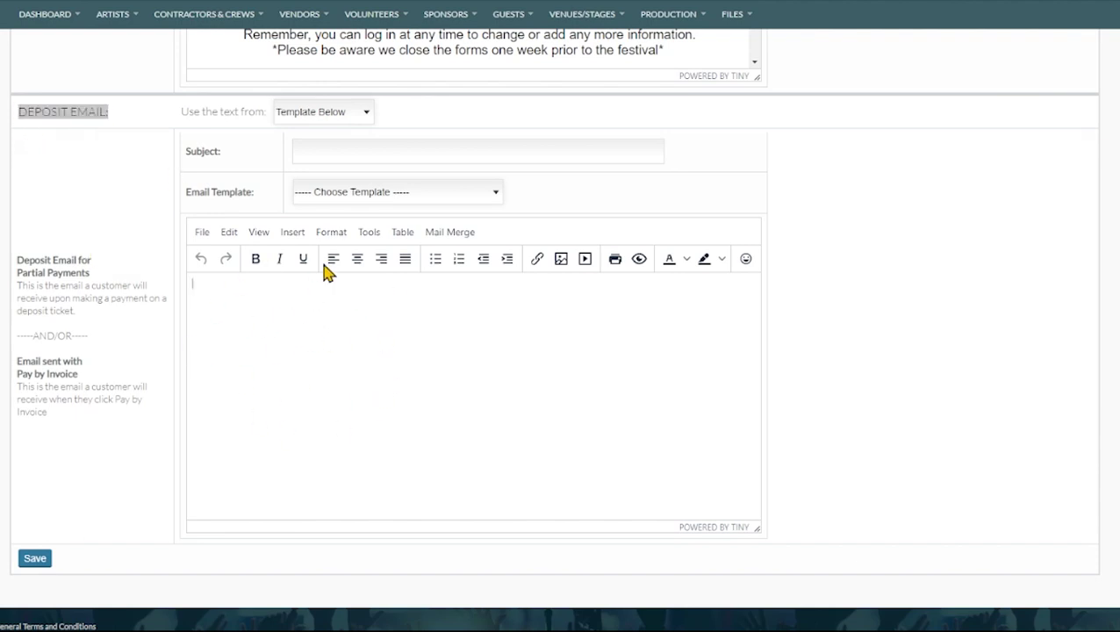
pyautogui.scroll(10, 838, 341)
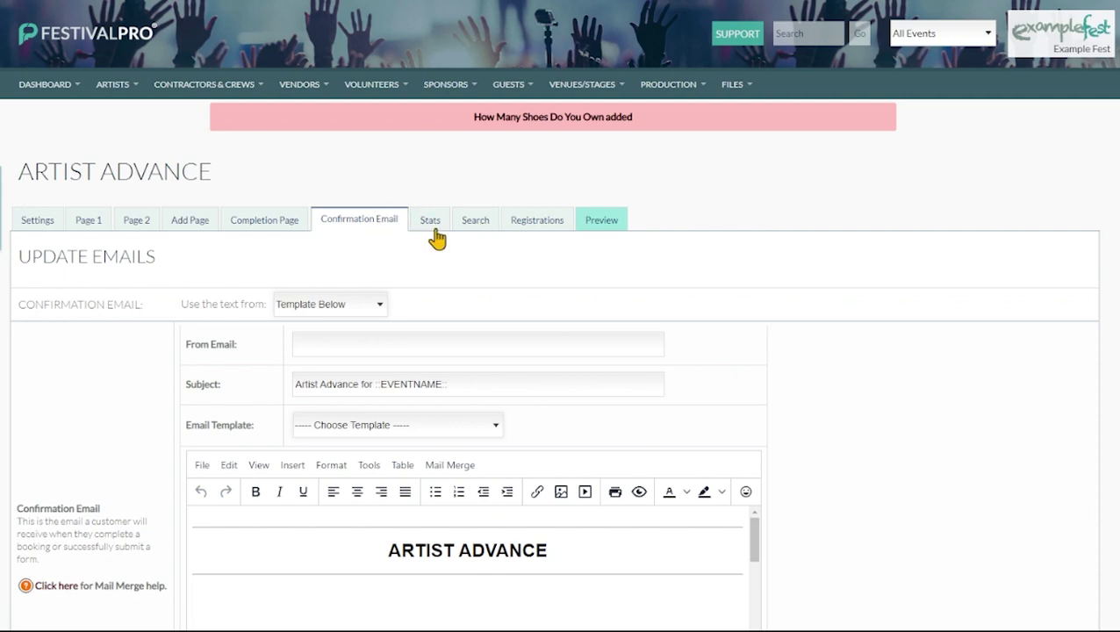
# Step: From Dashboard > Forms, open Settings for the Vendor Contract and Payment form
pyautogui.click(44, 84)
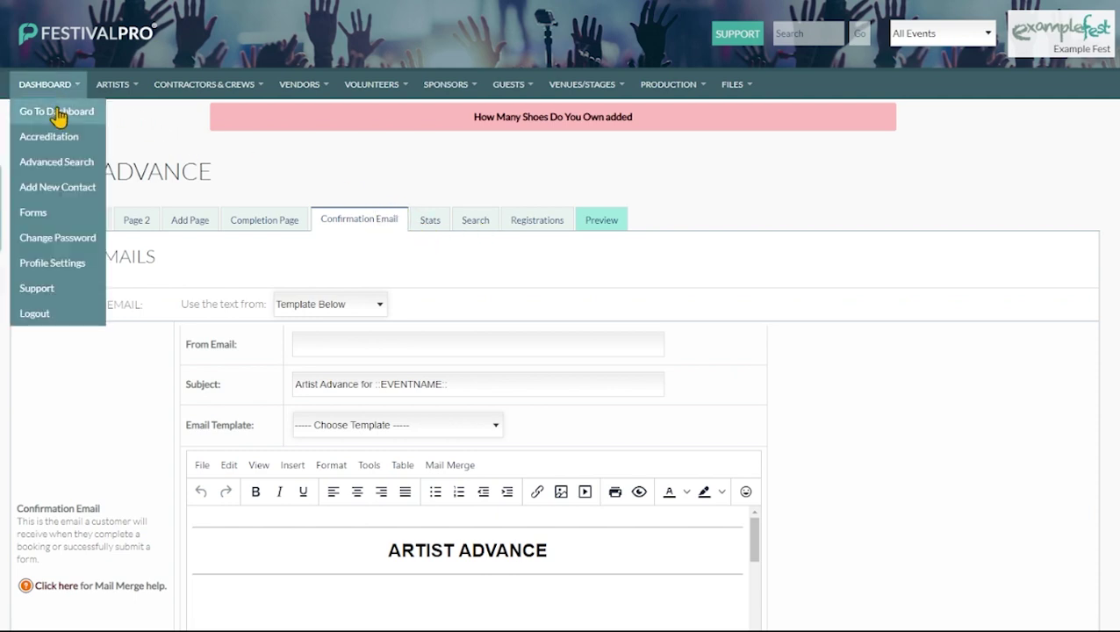
pyautogui.click(35, 212)
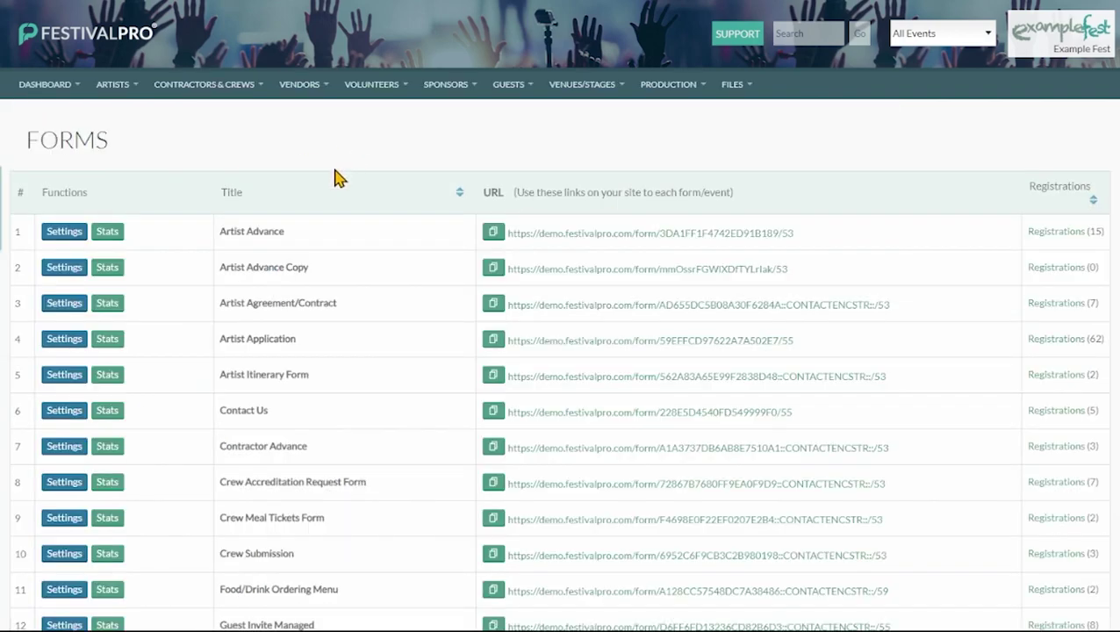
pyautogui.scroll(-8, 337, 200)
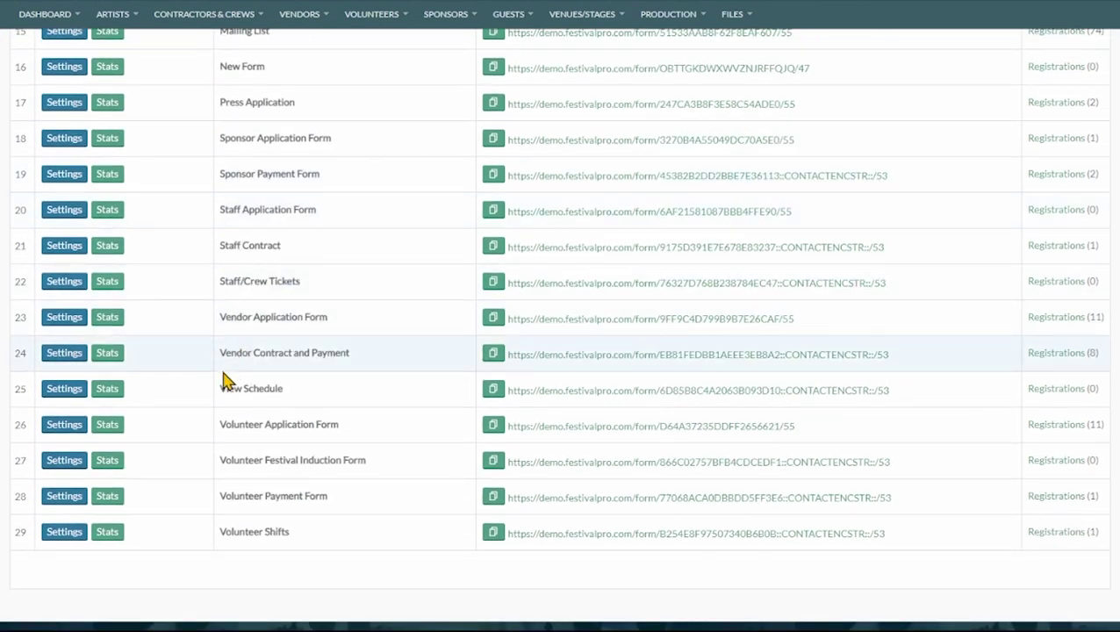
pyautogui.moveTo(221, 363); pyautogui.dragTo(355, 363)
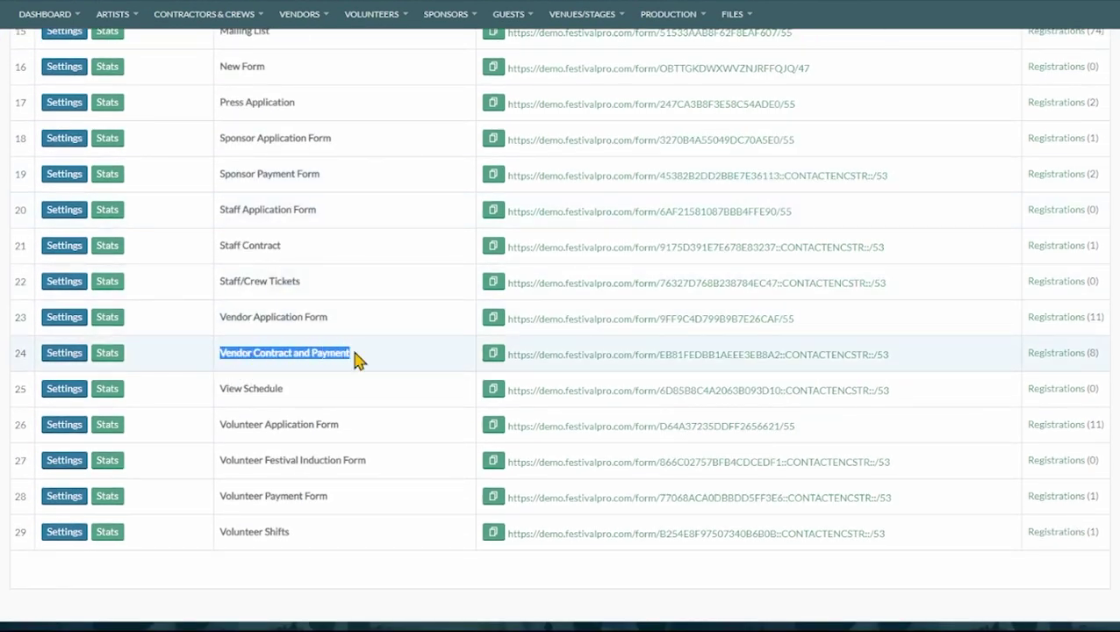
pyautogui.click(68, 362)
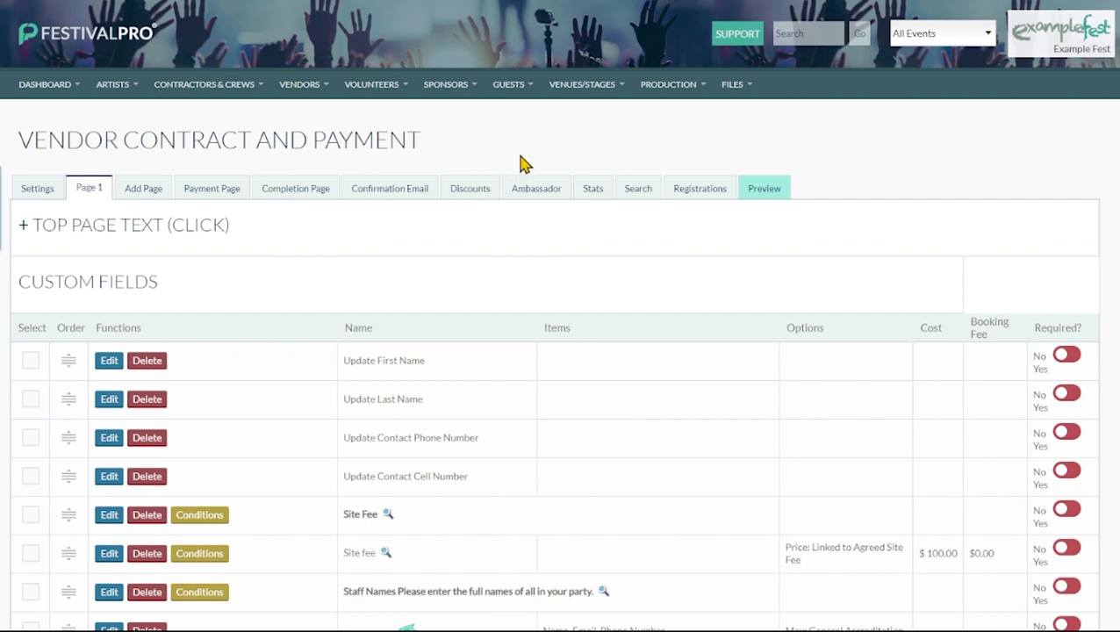
# Step: Open the Discounts page and select Extra Adult Tickets Required for the discount code
pyautogui.click(475, 193)
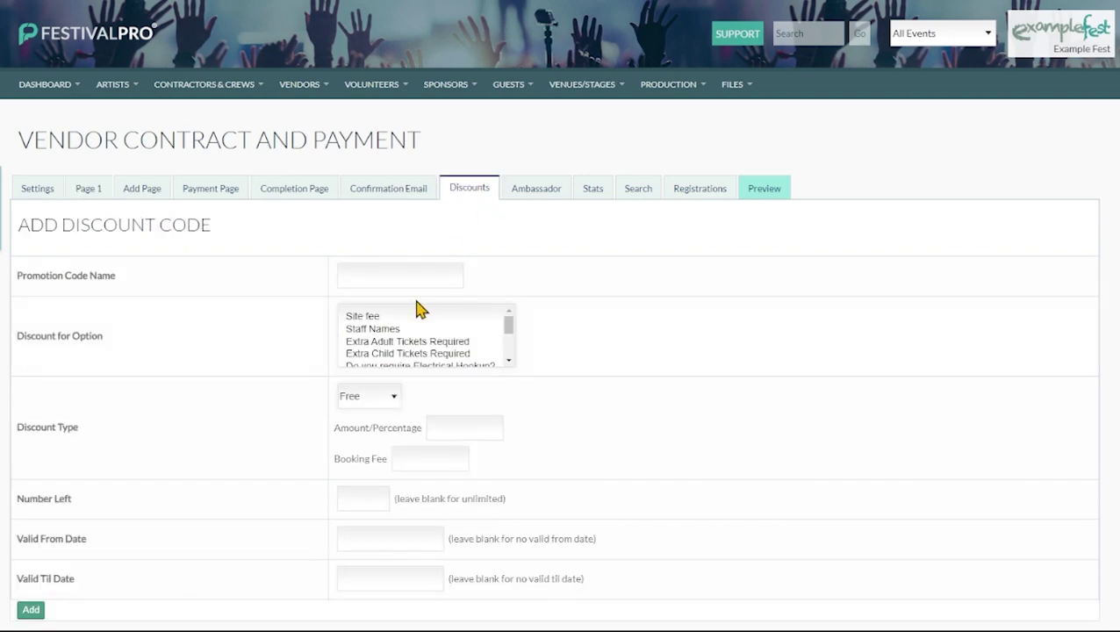
pyautogui.scroll(-1, 232, 271)
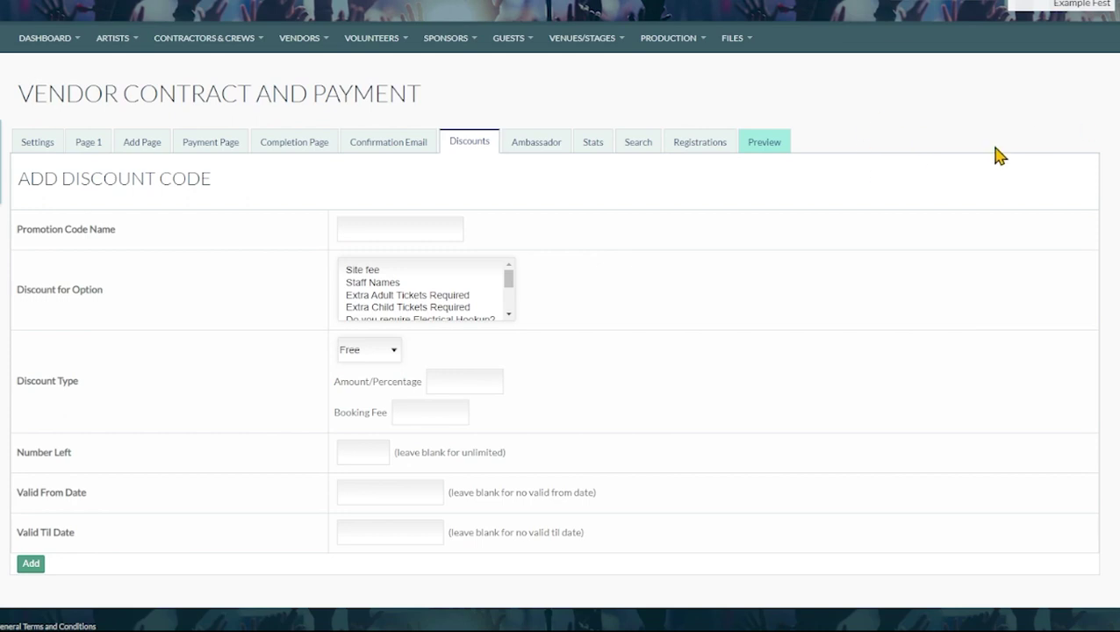
pyautogui.click(431, 297)
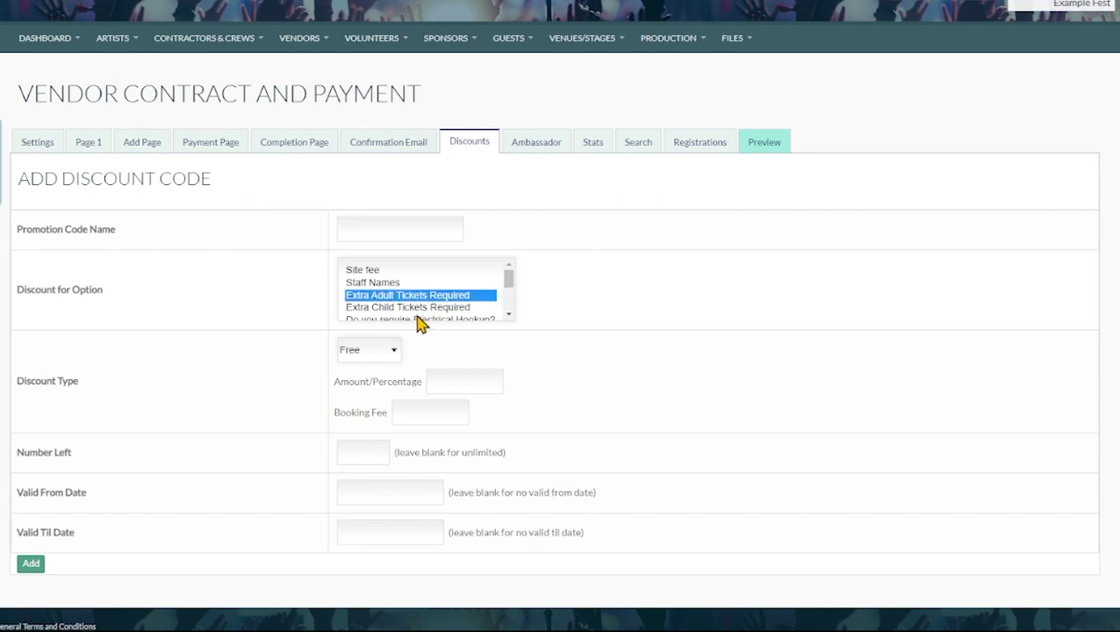
pyautogui.click(376, 352)
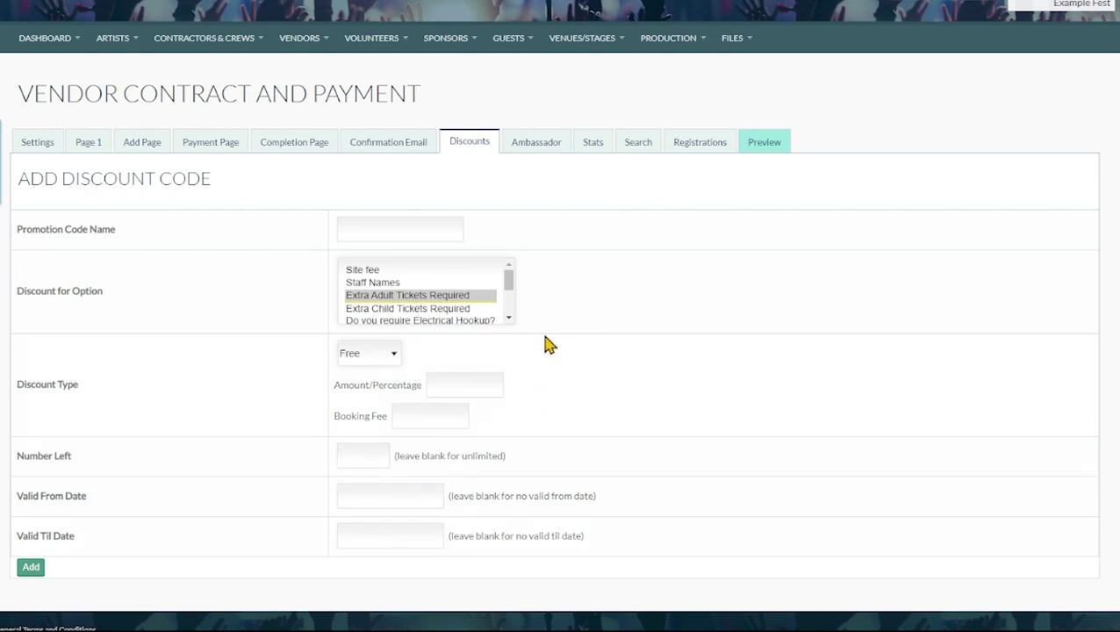
# Step: Add an ambassador reward on Extra Adult Tickets Required sales, needing 6 bookings to qualify
pyautogui.click(539, 145)
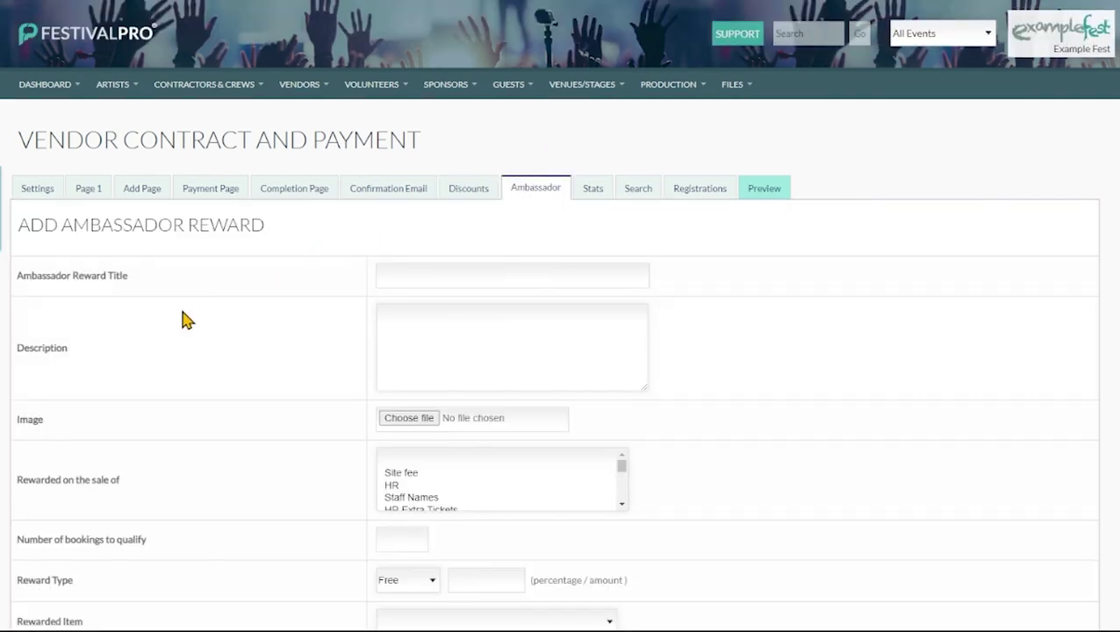
pyautogui.scroll(-3, 456, 483)
pyautogui.scroll(-3, 454, 475)
pyautogui.scroll(3, 454, 478)
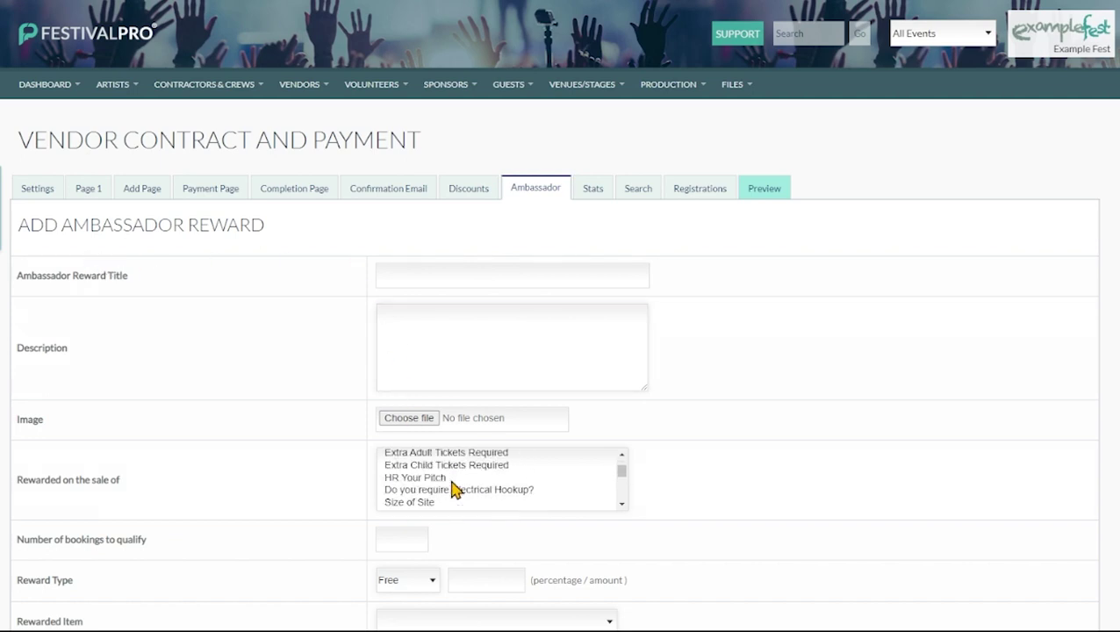
pyautogui.click(425, 458)
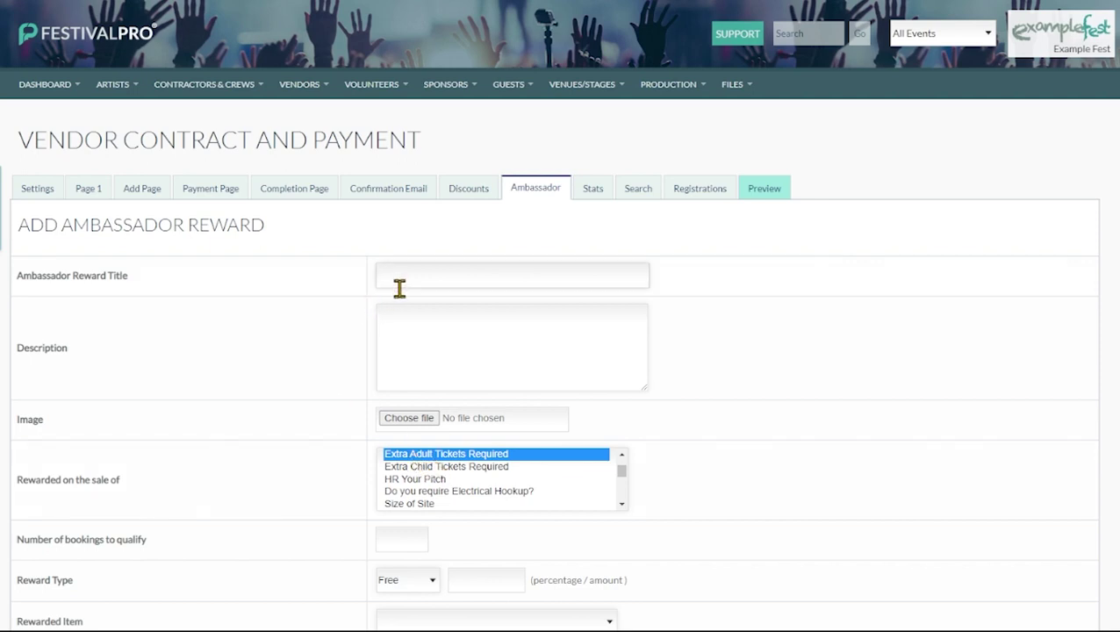
pyautogui.scroll(-1, 439, 413)
pyautogui.scroll(-3, 430, 422)
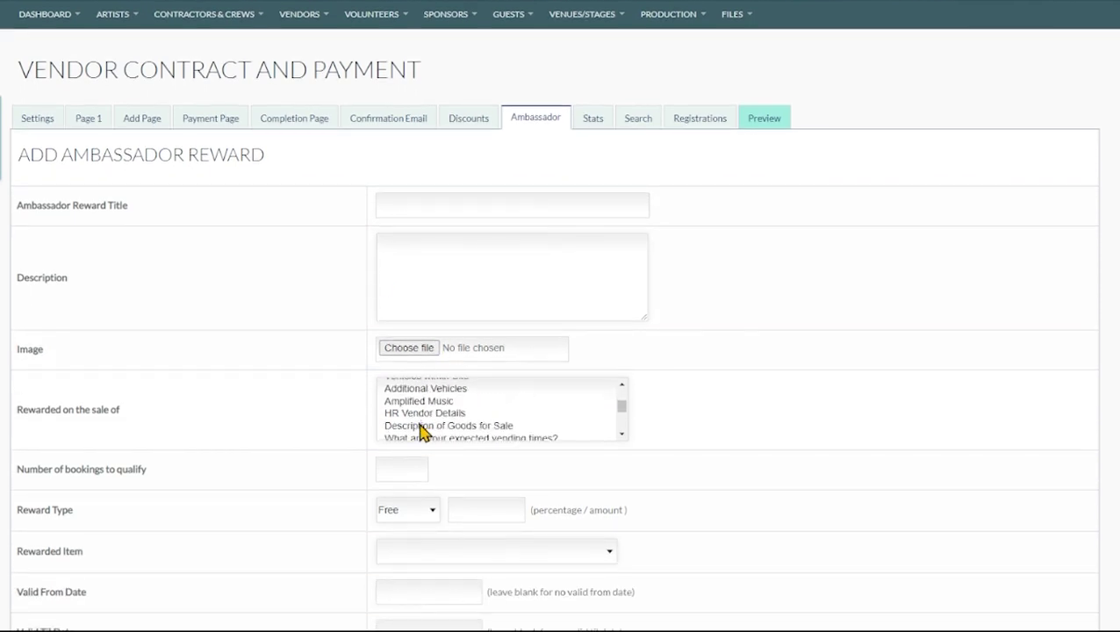
pyautogui.scroll(-2, 455, 387)
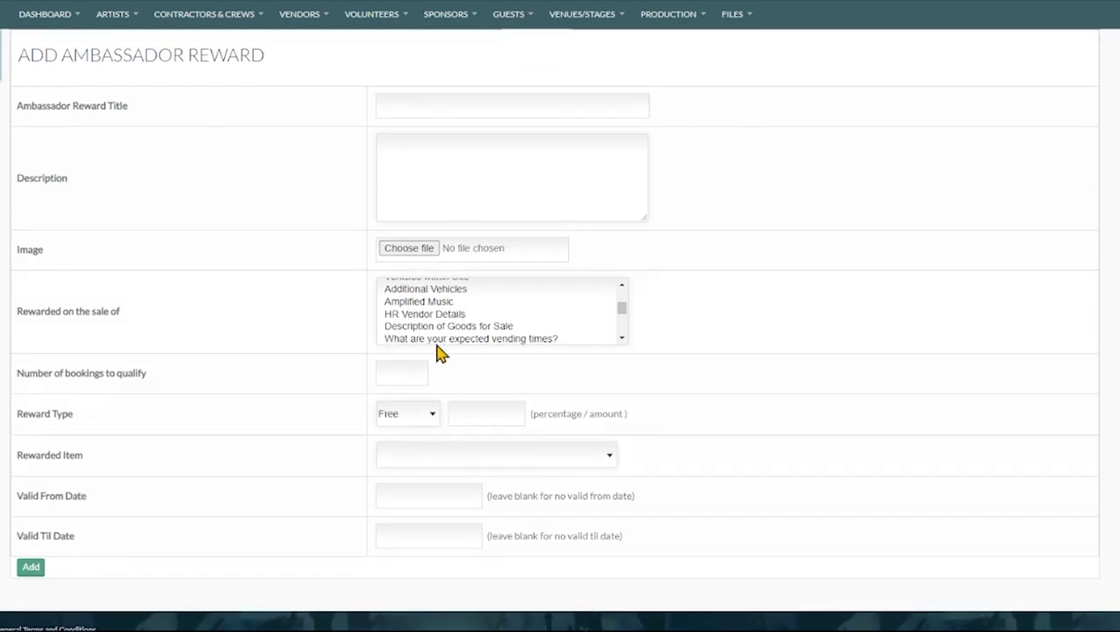
pyautogui.click(413, 370)
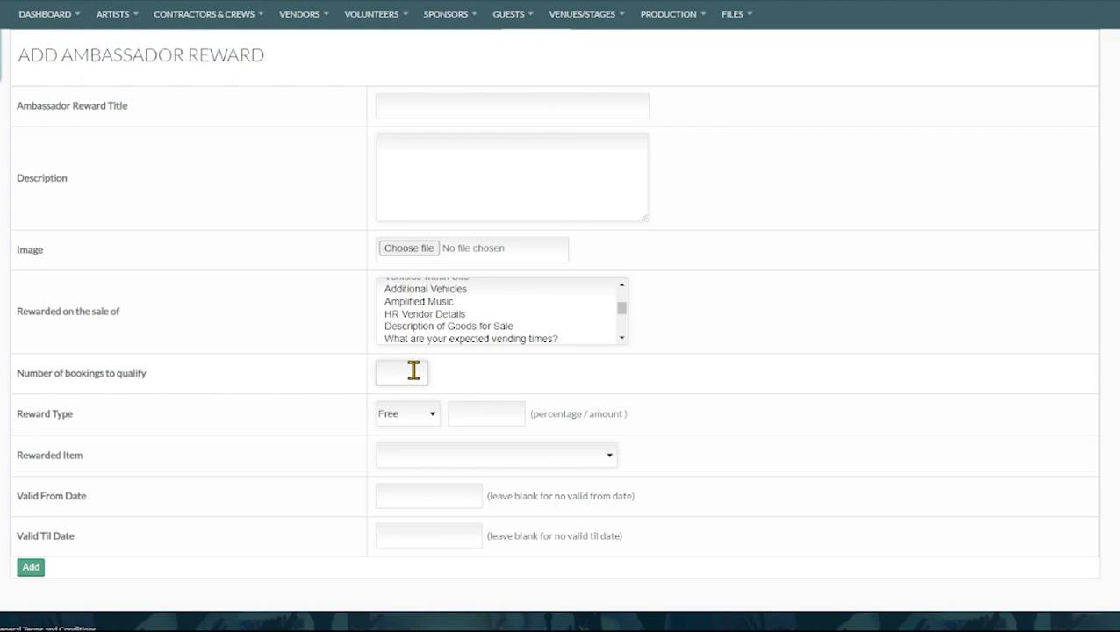
pyautogui.click(478, 388)
pyautogui.scroll(3, 478, 384)
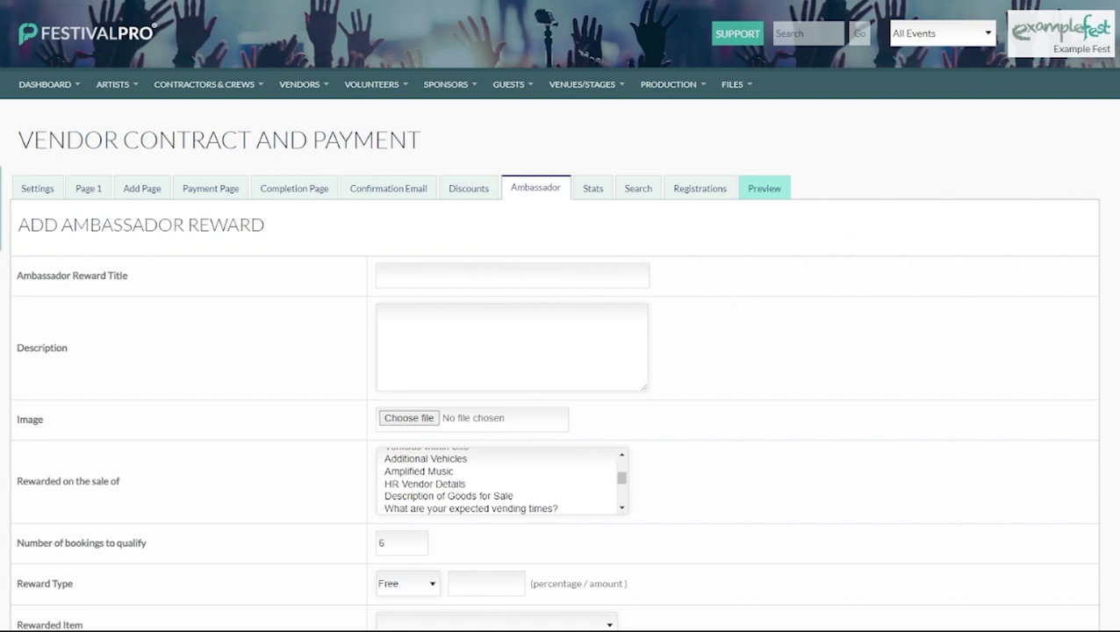
# Step: Search registrations by form options for Extra Adult Tickets Greater Than 1
pyautogui.click(595, 195)
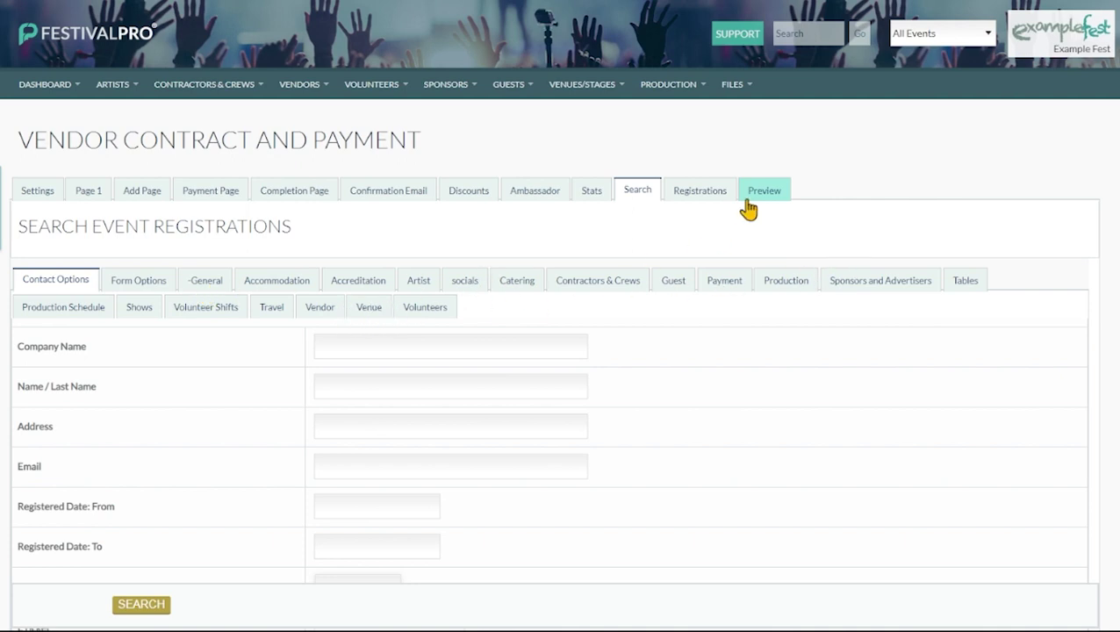
pyautogui.click(147, 286)
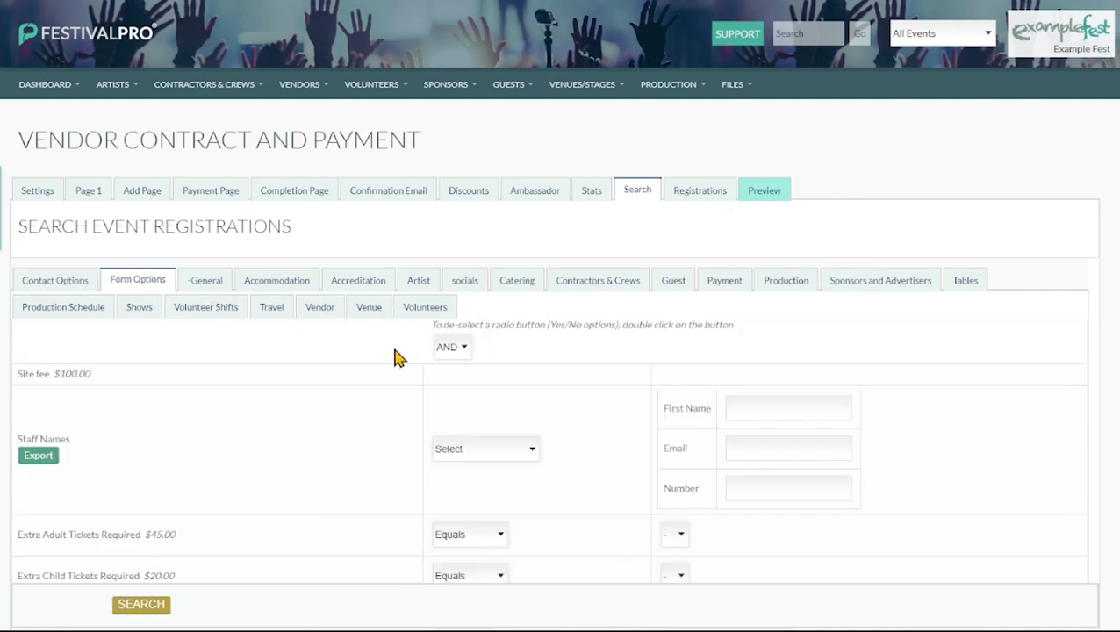
pyautogui.scroll(-3, 392, 354)
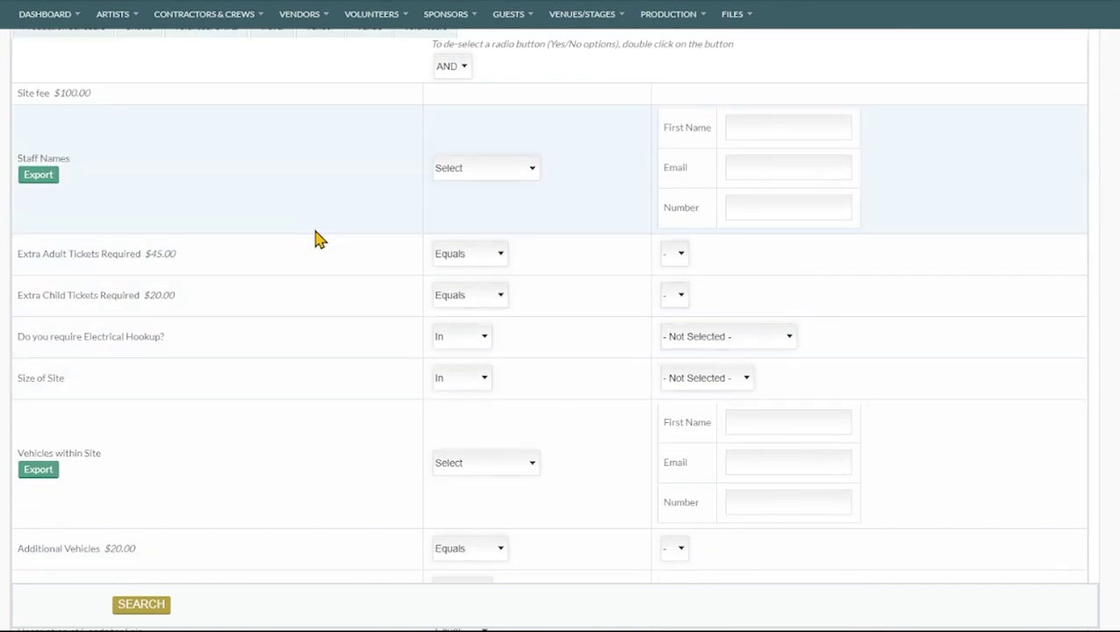
pyautogui.click(500, 263)
pyautogui.click(485, 299)
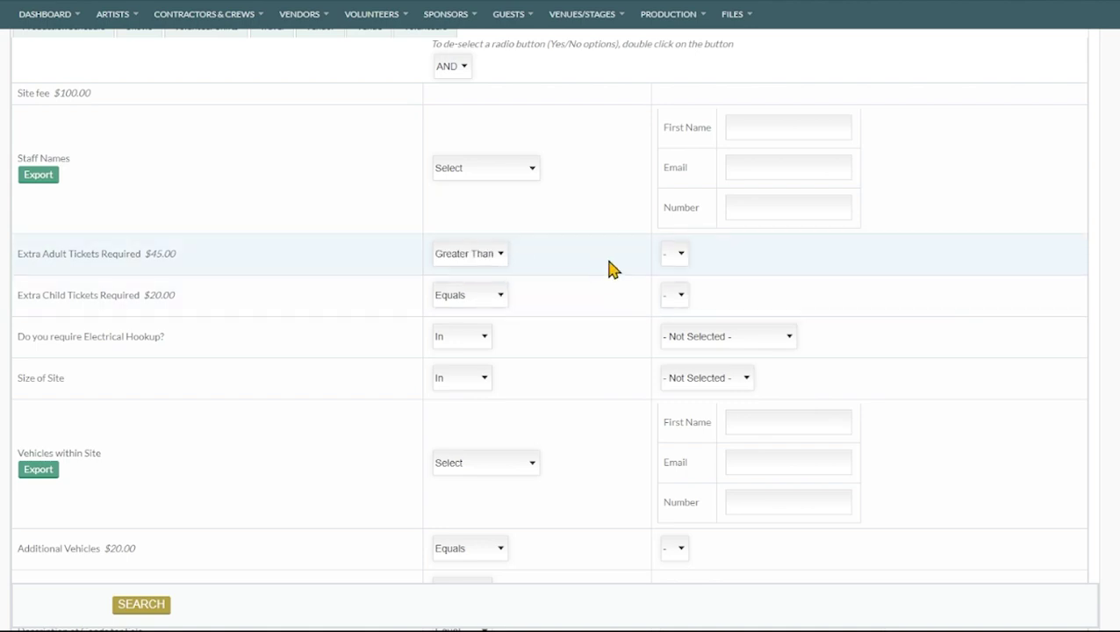
pyautogui.click(681, 254)
pyautogui.click(669, 297)
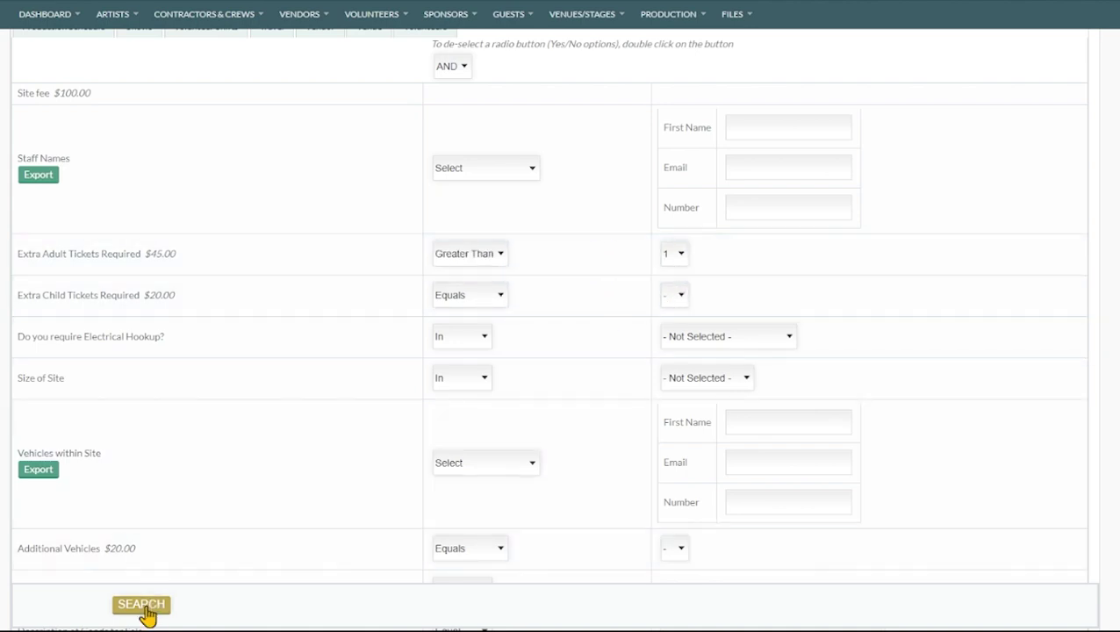
pyautogui.click(143, 606)
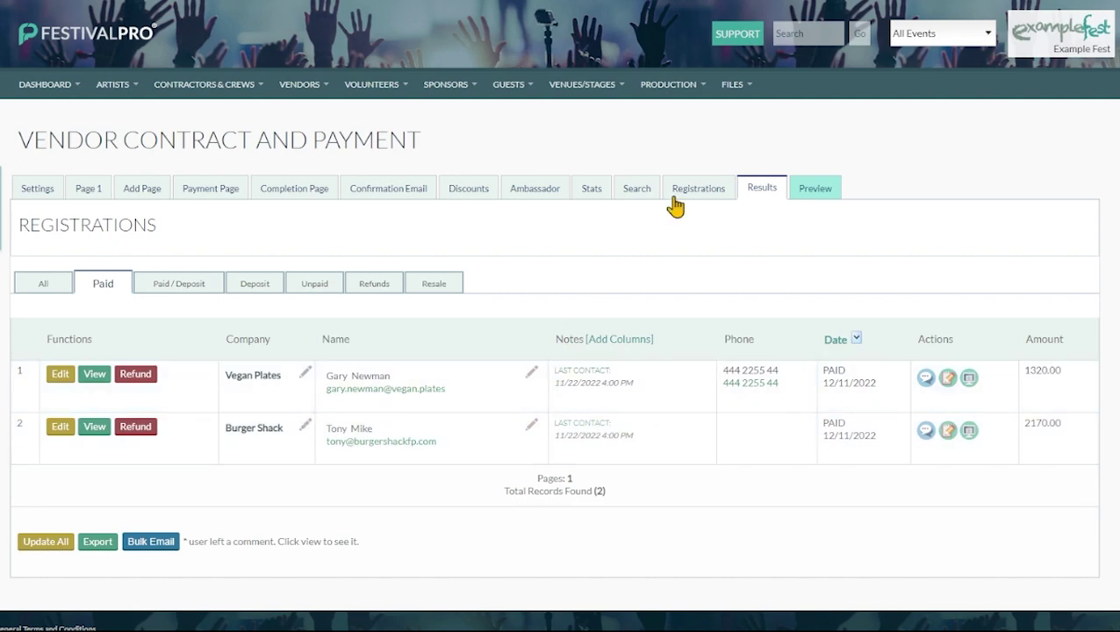
# Step: Search again for confirmed vendors only, then return to the registrations list
pyautogui.click(639, 189)
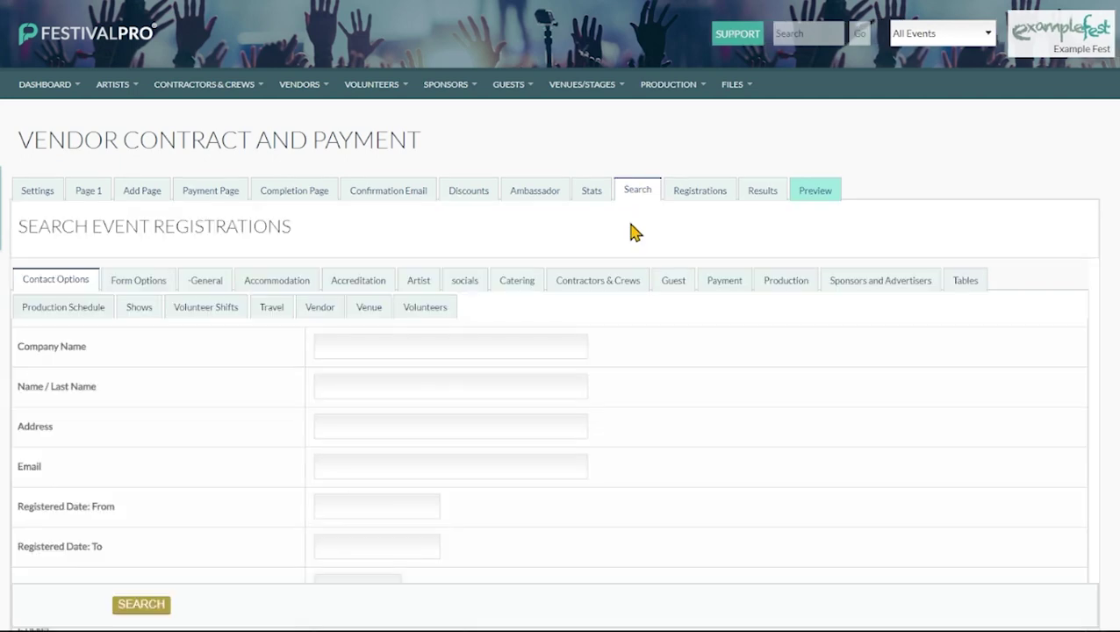
pyautogui.click(322, 318)
pyautogui.scroll(-1, 492, 355)
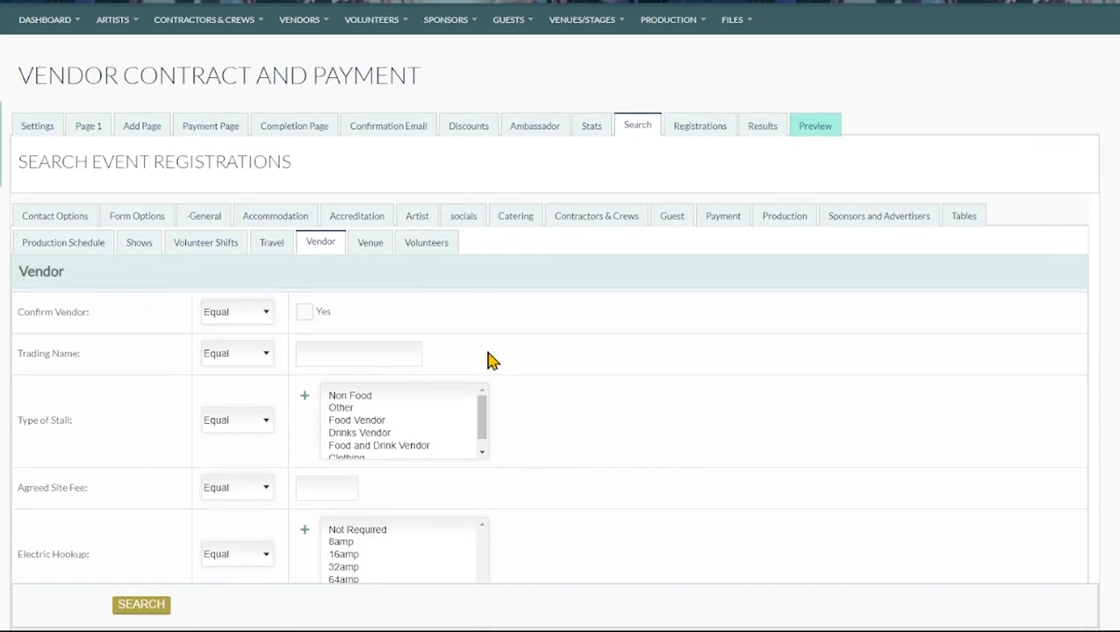
pyautogui.click(303, 309)
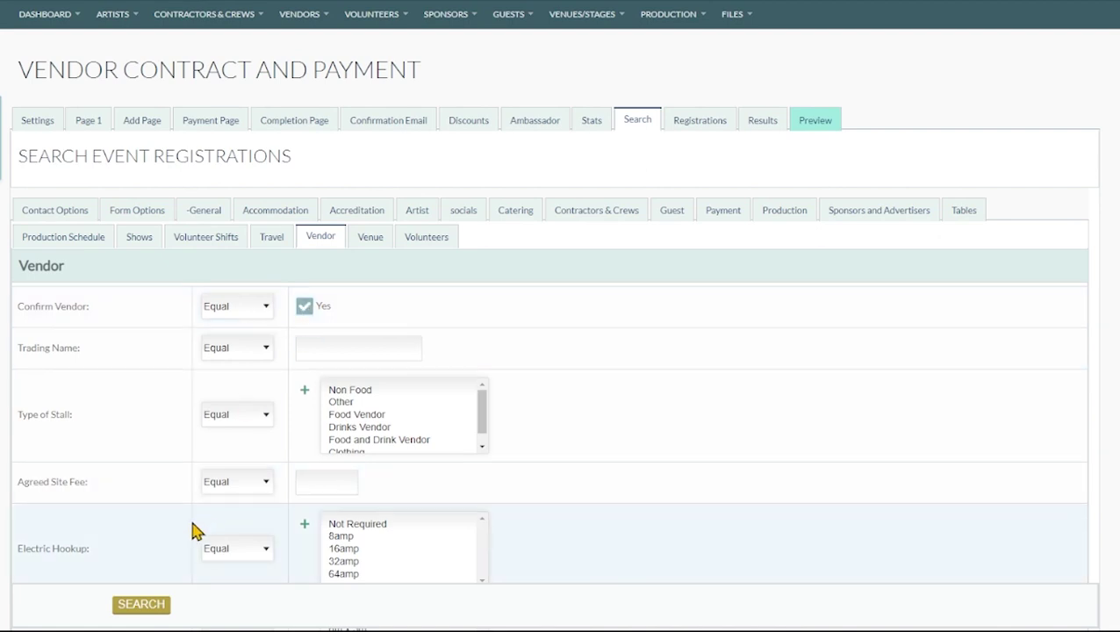
pyautogui.click(142, 604)
pyautogui.scroll(-2, 409, 377)
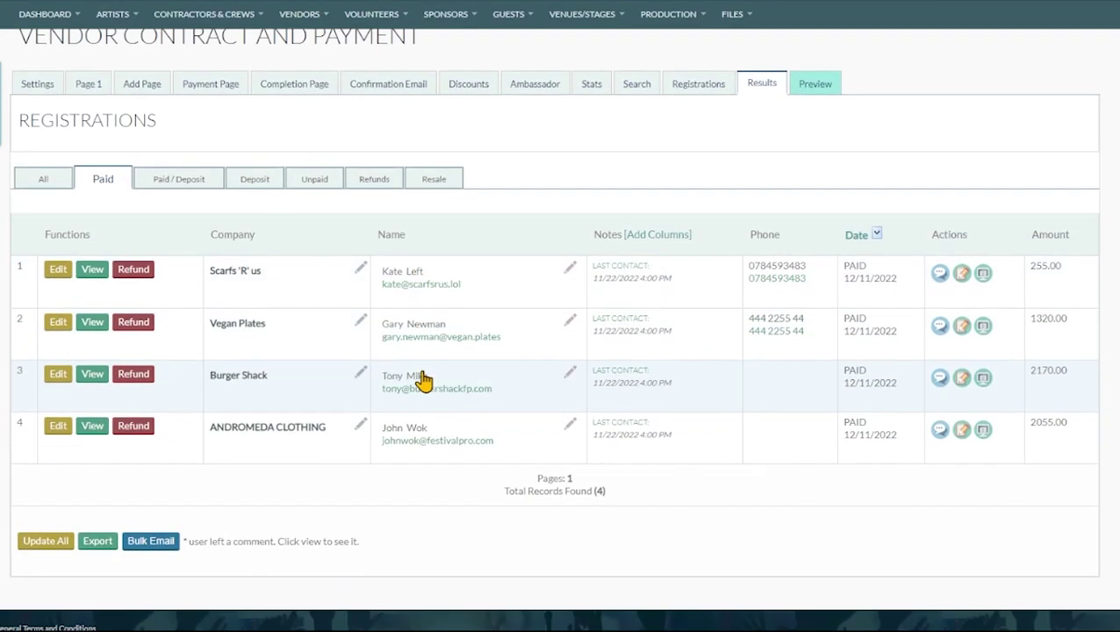
pyautogui.scroll(2, 478, 380)
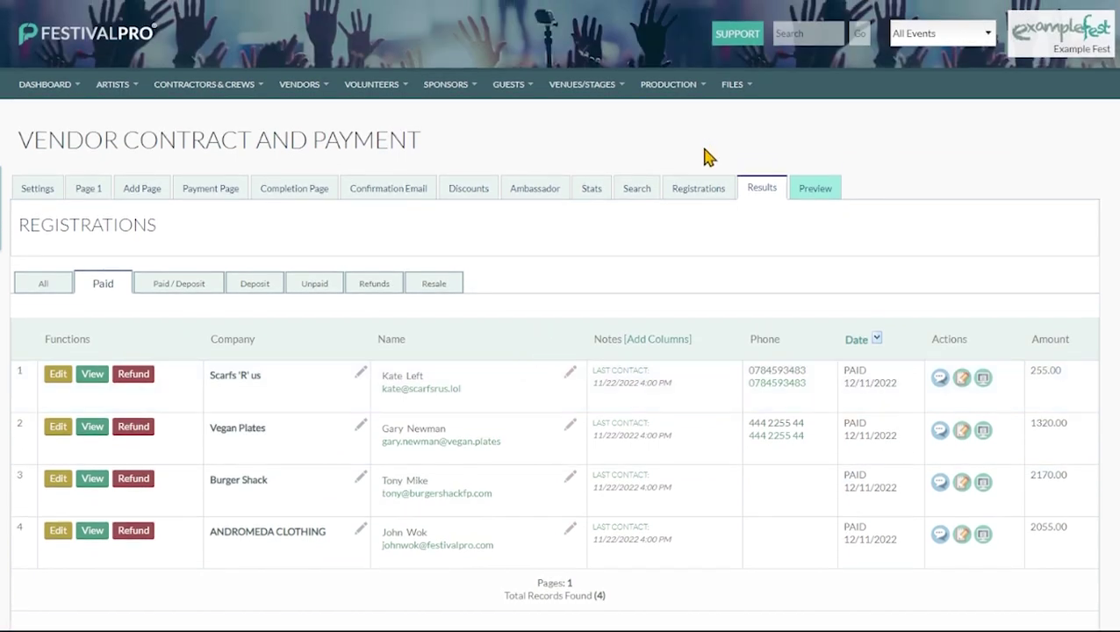
pyautogui.click(703, 186)
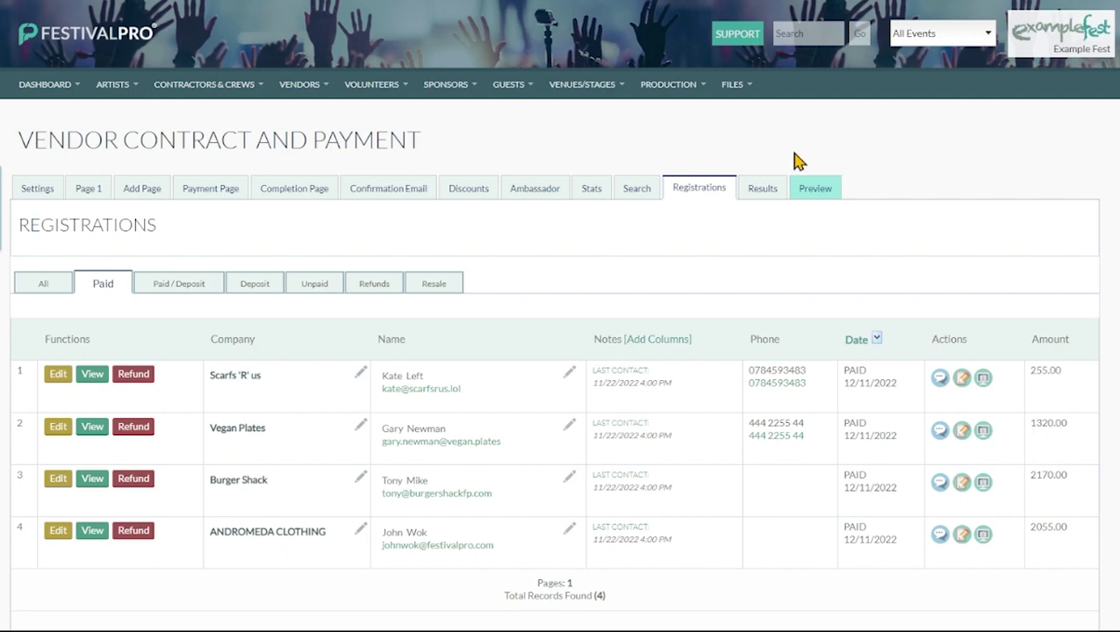
# Step: Sort Dashboard > Forms by registrations, most first, and open Artist Application's settings
pyautogui.moveTo(67, 88)
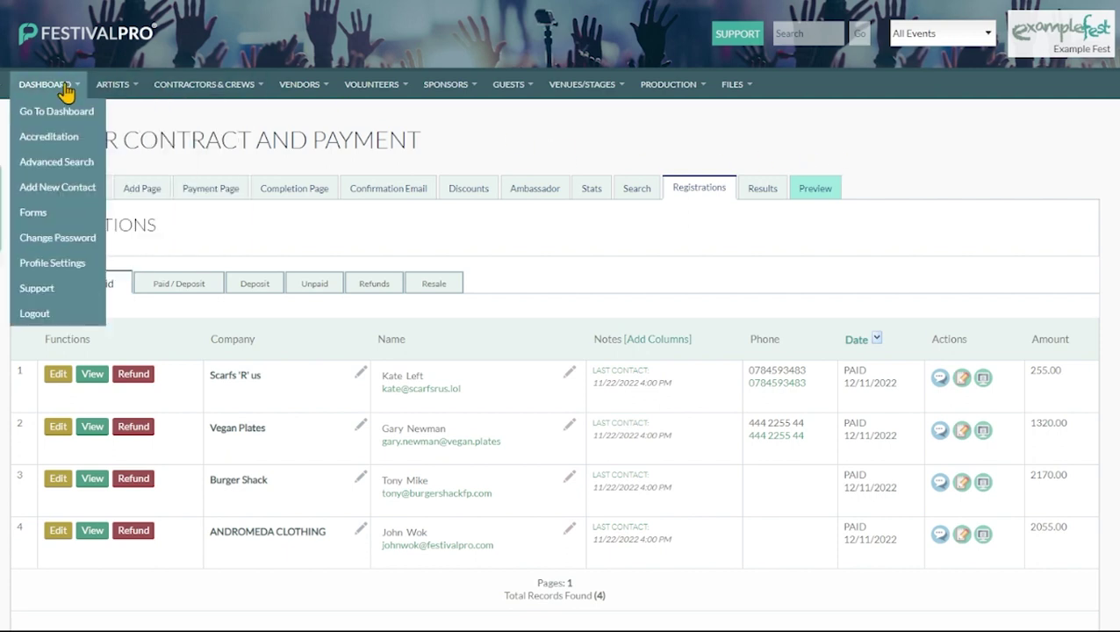
pyautogui.click(70, 215)
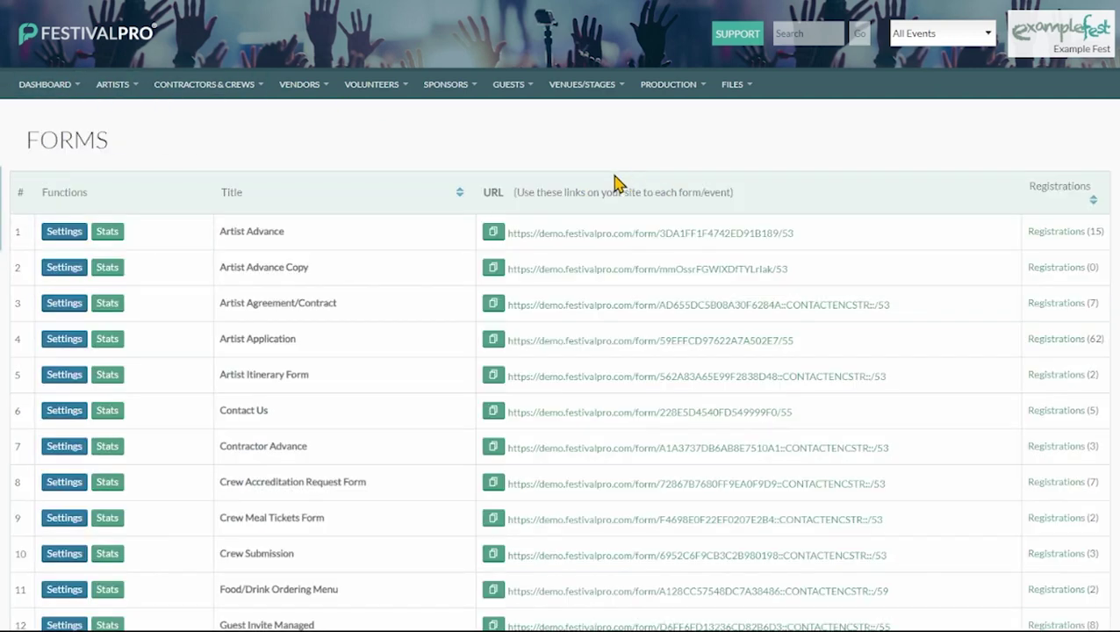
pyautogui.click(1095, 204)
pyautogui.click(1094, 201)
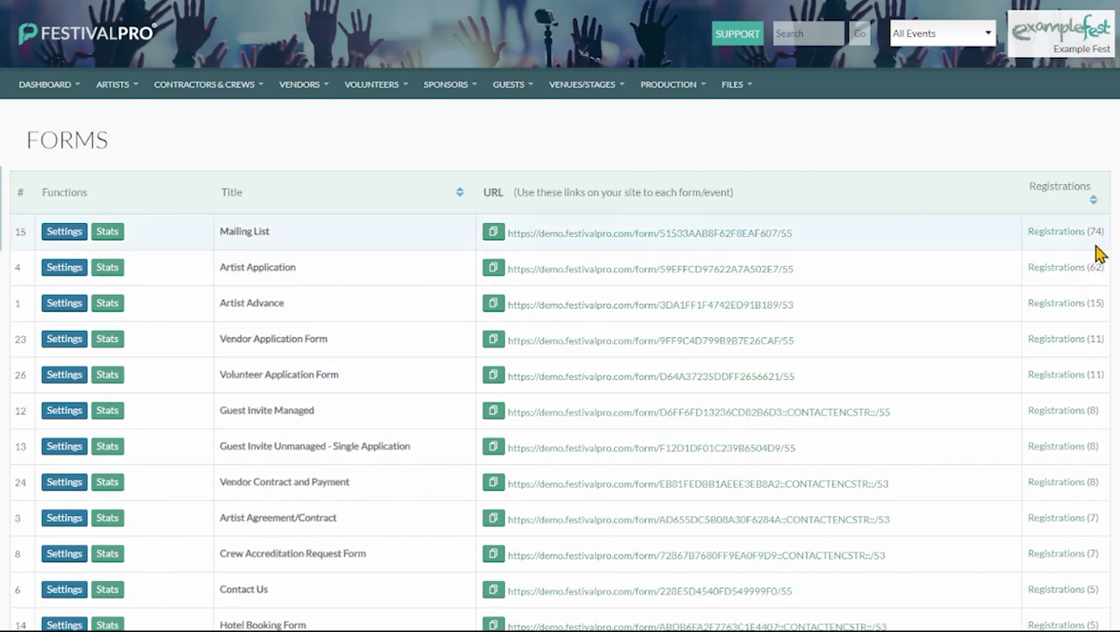
pyautogui.doubleClick(1096, 231)
pyautogui.doubleClick(1096, 266)
pyautogui.click(1100, 231)
pyautogui.doubleClick(1096, 268)
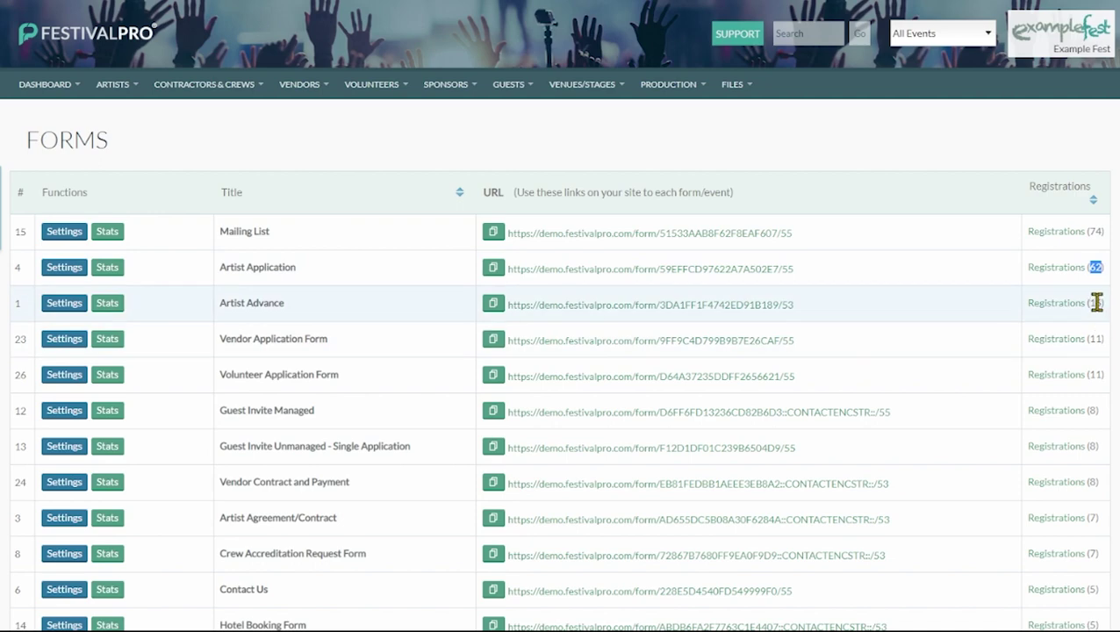
pyautogui.doubleClick(1097, 302)
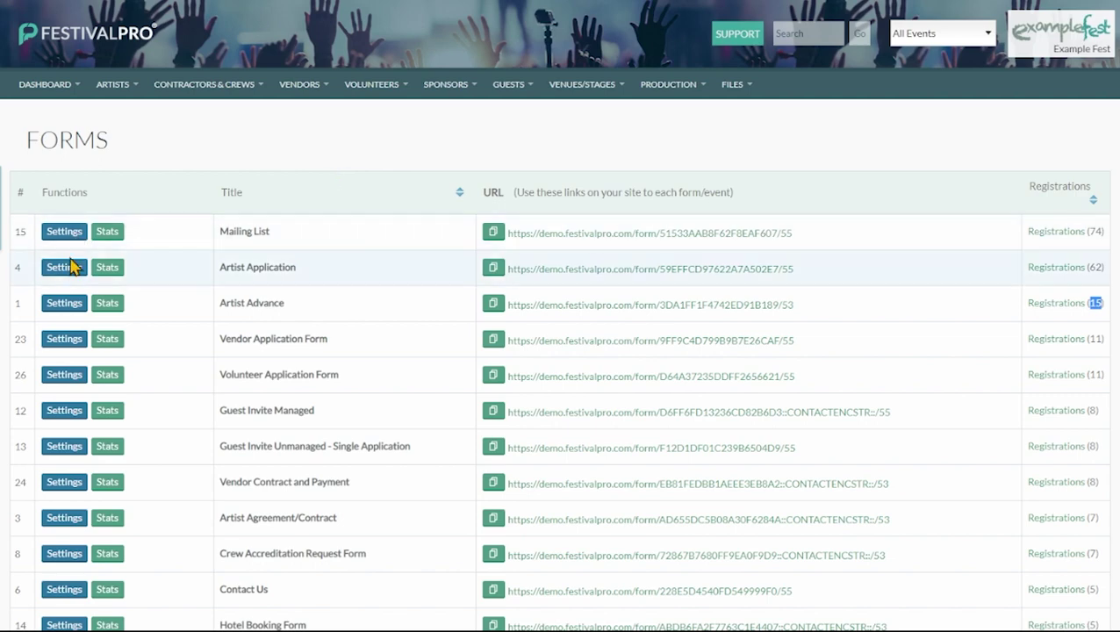
pyautogui.click(74, 268)
pyautogui.click(480, 194)
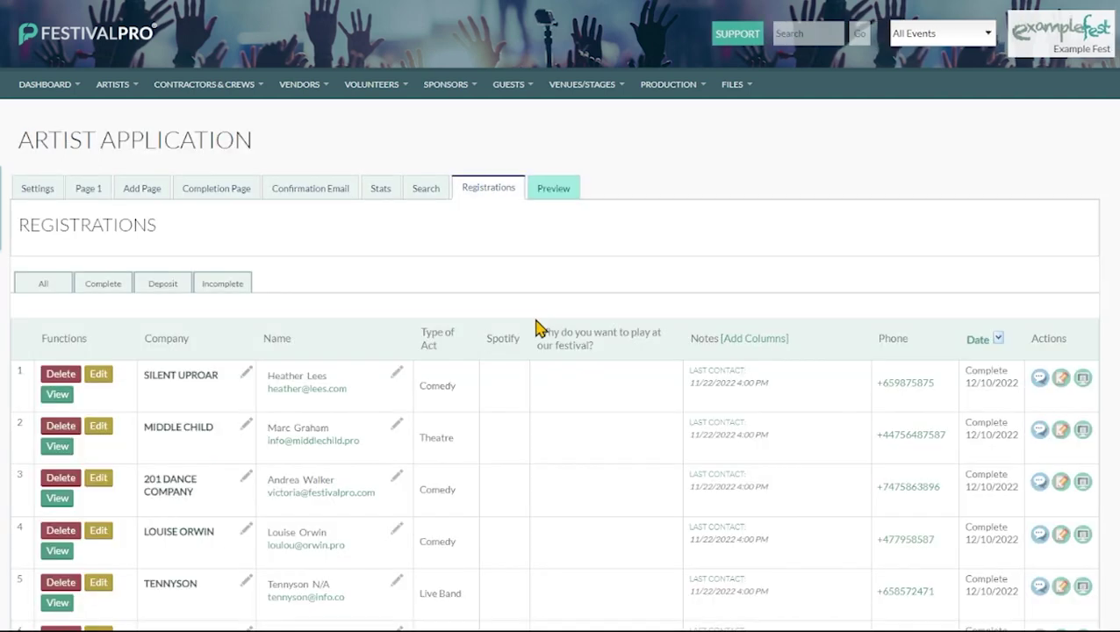
pyautogui.scroll(-2, 356, 271)
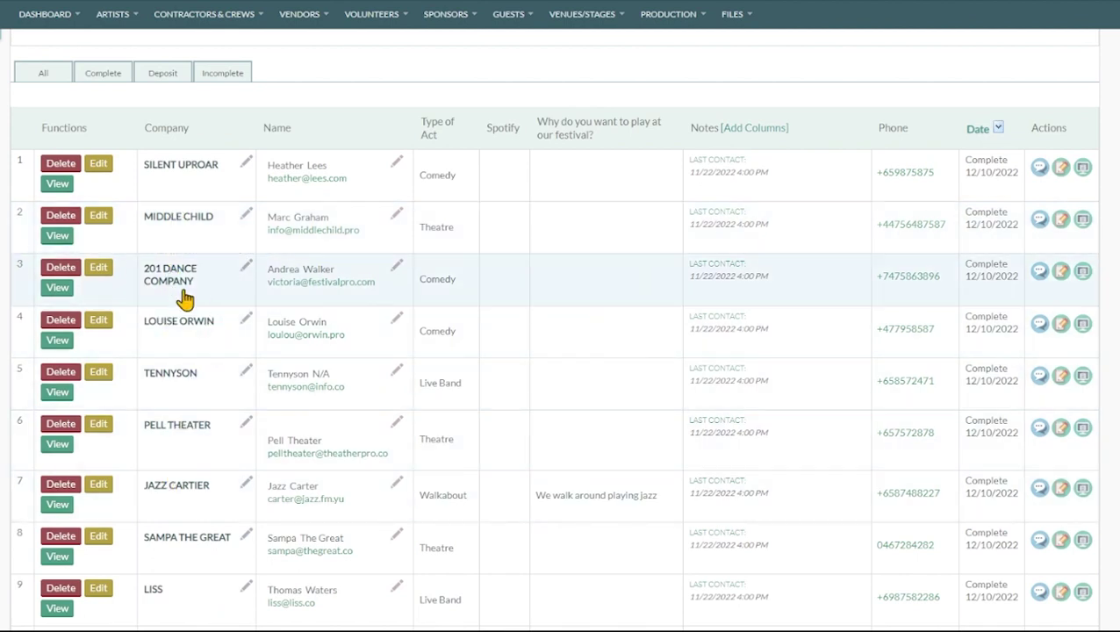
pyautogui.click(53, 290)
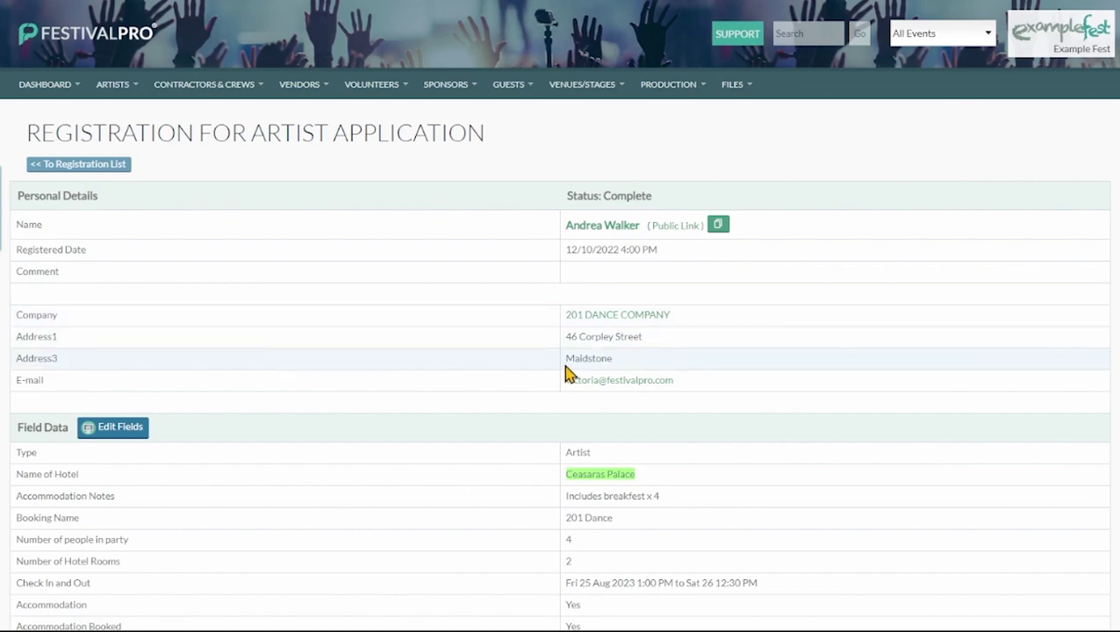
pyautogui.scroll(-12, 570, 352)
pyautogui.scroll(-7, 606, 347)
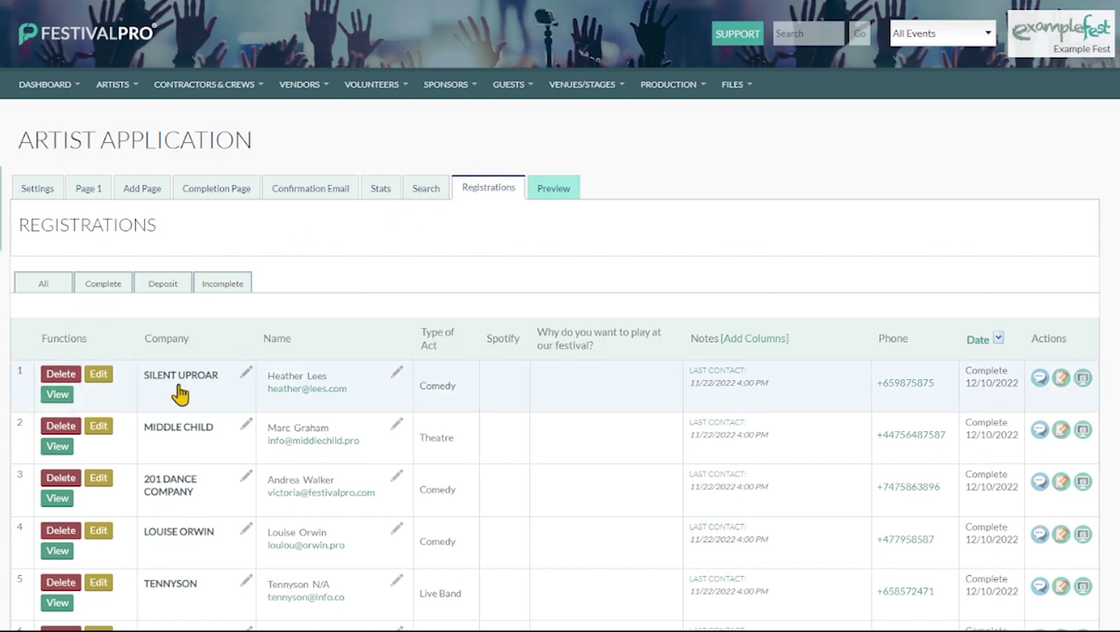
pyautogui.scroll(-2, 539, 358)
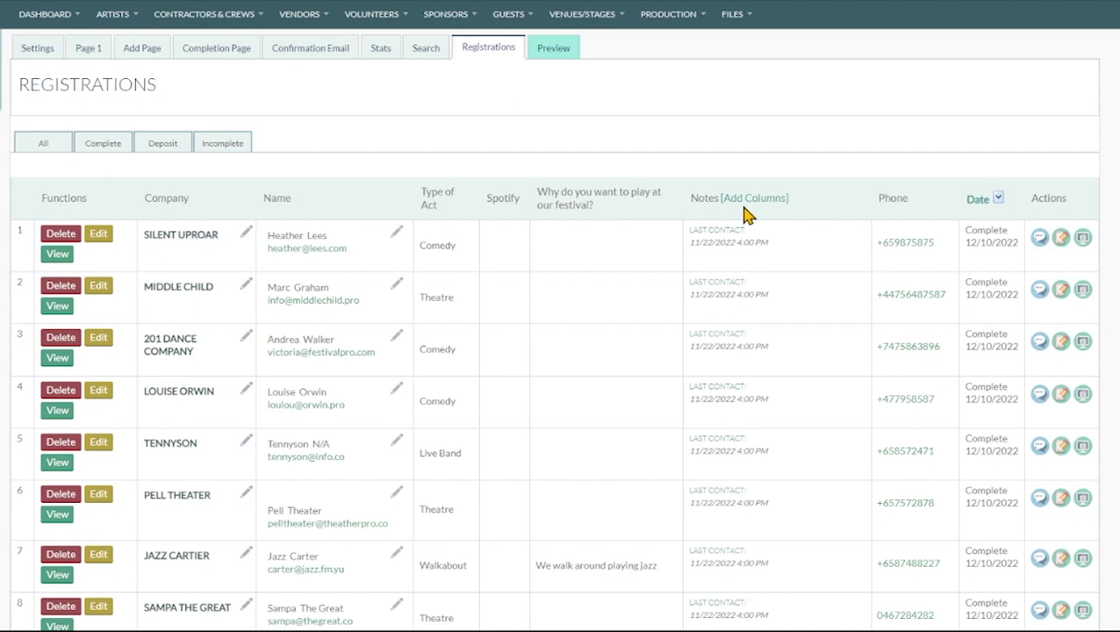
# Step: Open the extra-columns picker for the registrations list and untick the Rating column
pyautogui.click(744, 211)
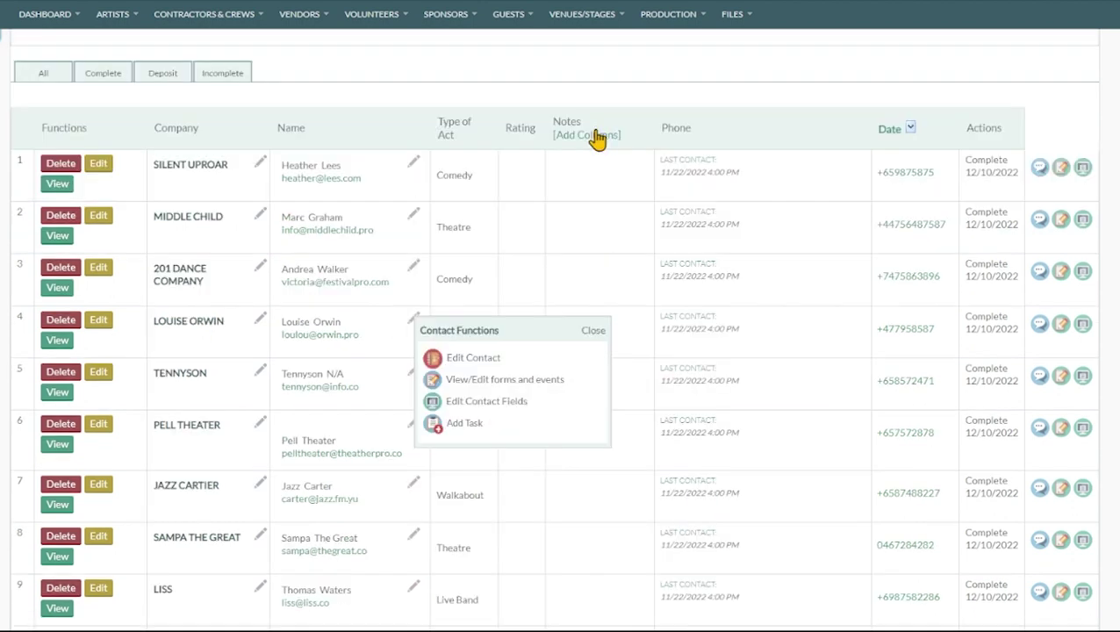
pyautogui.click(596, 136)
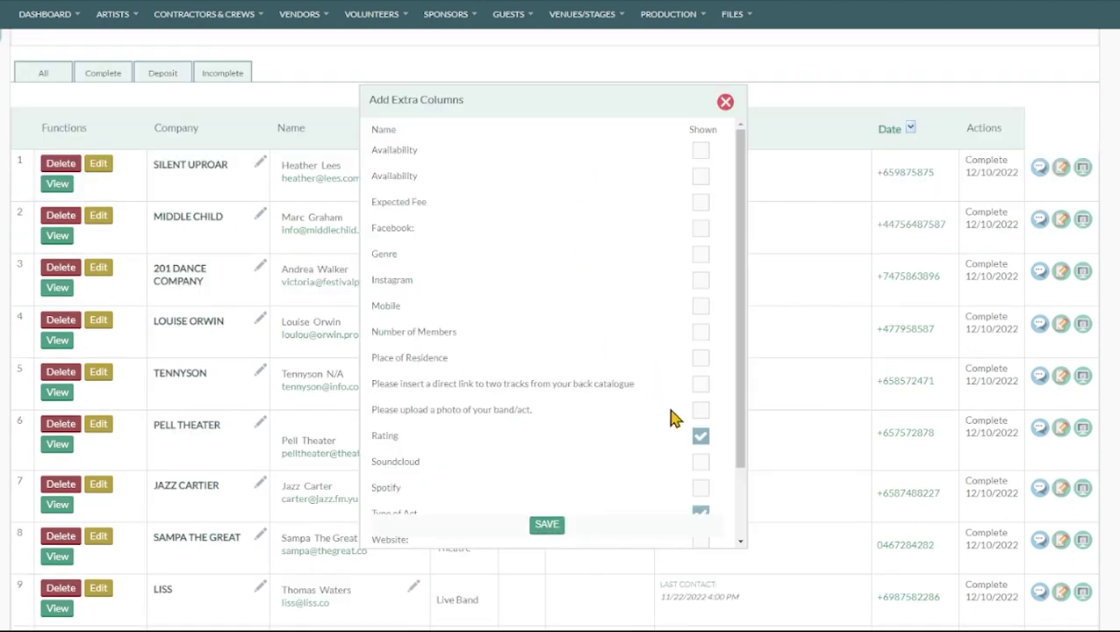
pyautogui.scroll(-2, 702, 412)
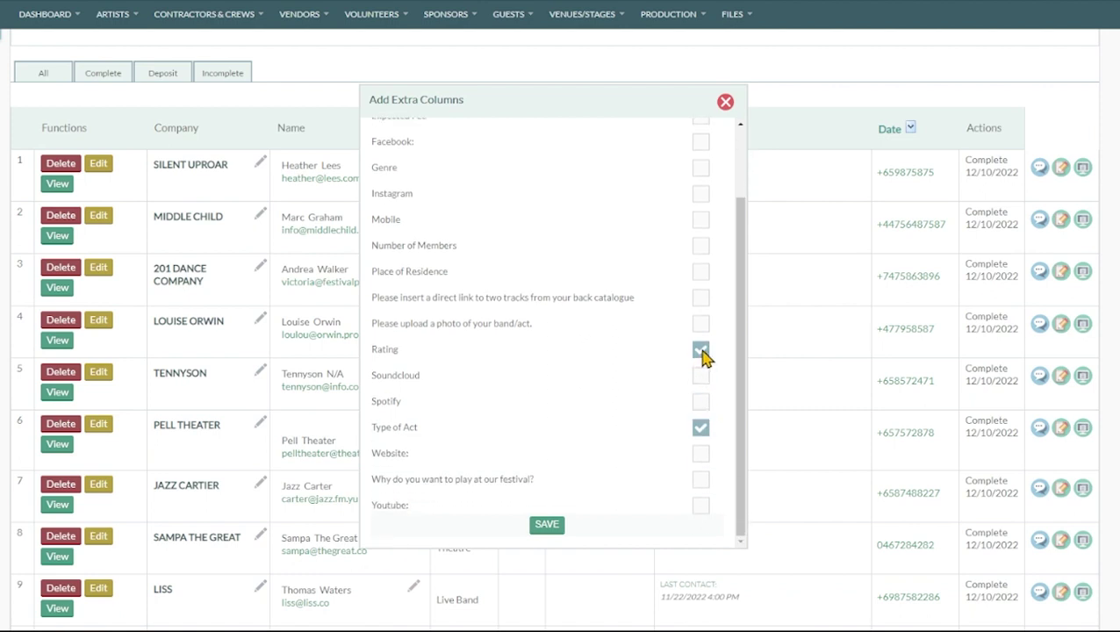
pyautogui.click(701, 350)
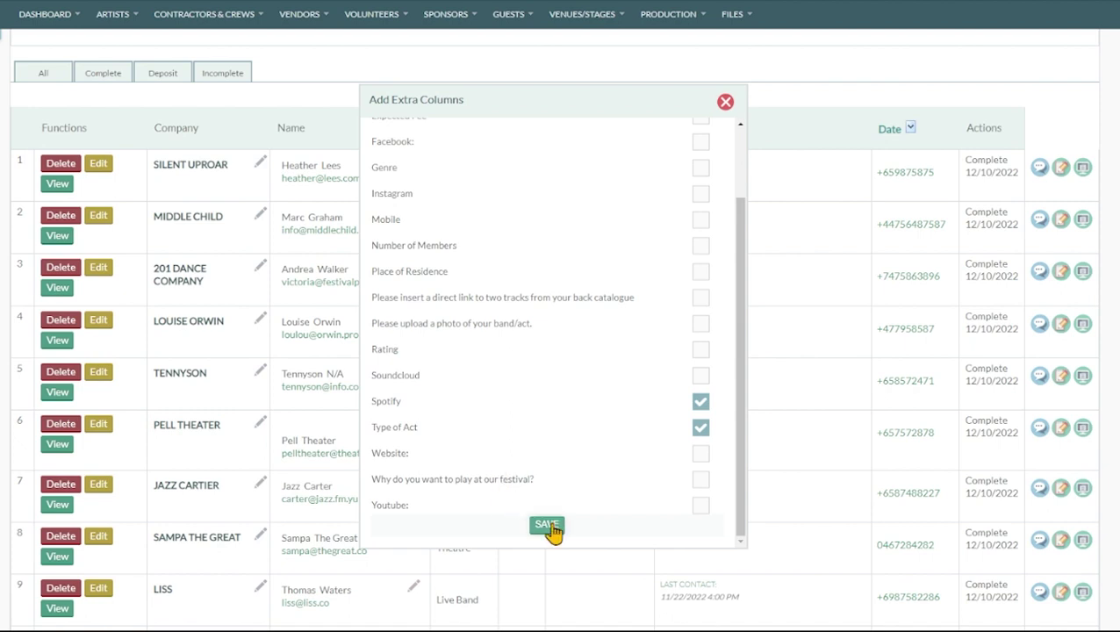
# Step: Save the Spotify and Type of Act column choice and return to the registrations list
pyautogui.click(537, 526)
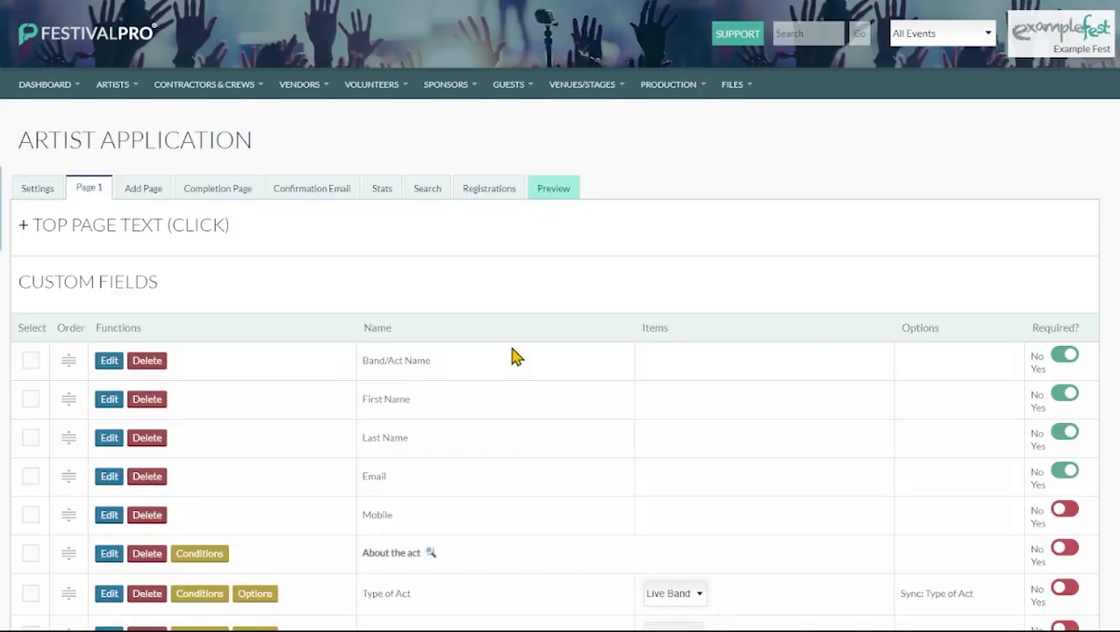
pyautogui.click(488, 189)
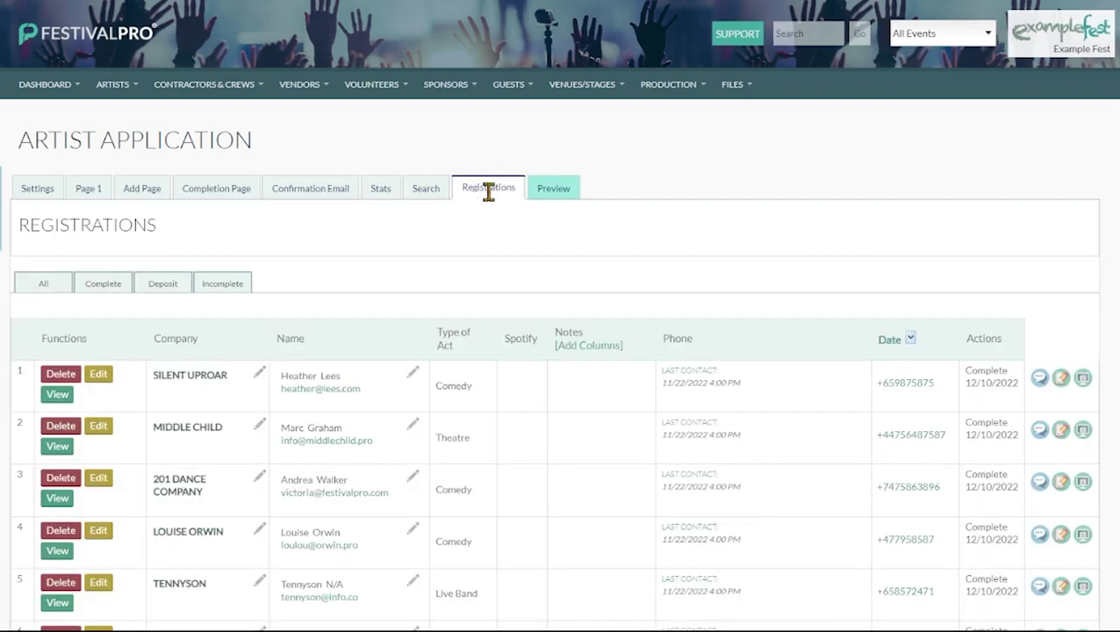
pyautogui.scroll(-4, 581, 325)
pyautogui.scroll(-10, 518, 263)
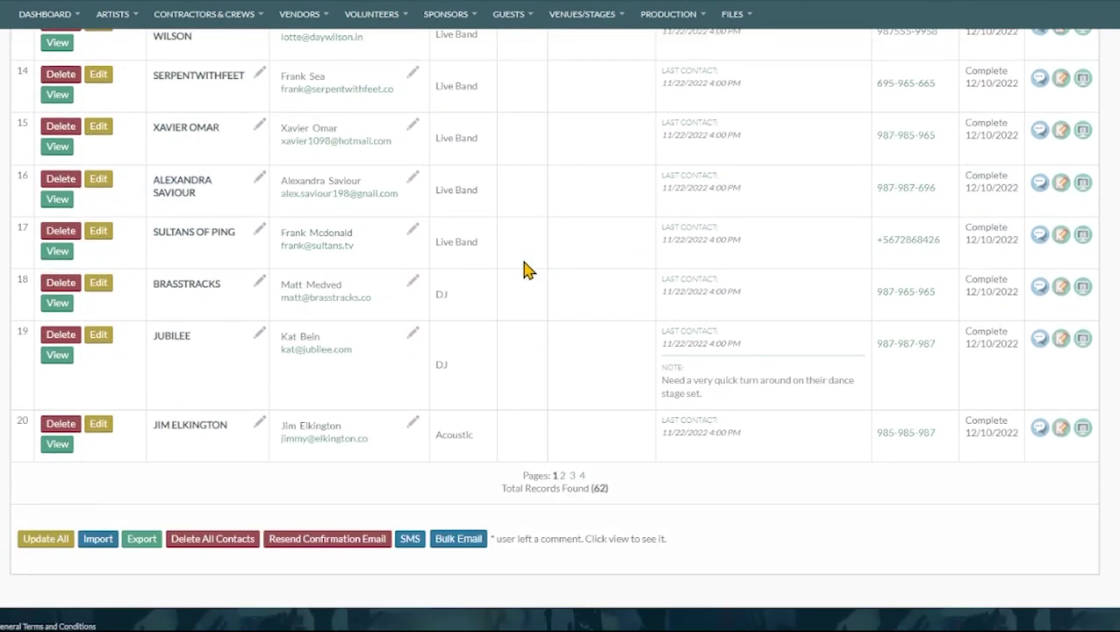
pyautogui.scroll(12, 525, 267)
pyautogui.scroll(2, 522, 255)
pyautogui.scroll(-4, 520, 250)
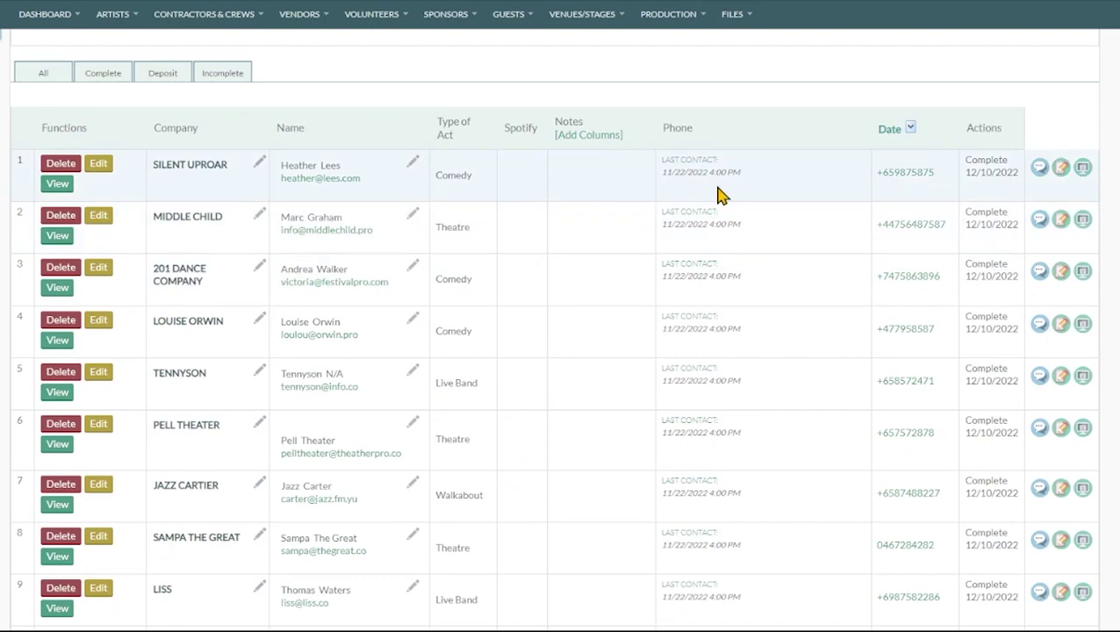
# Step: Set Artist Confirmed to Yes for SILENT UPROAR and save; view 201 DANCE COMPANY unchanged
pyautogui.click(1082, 170)
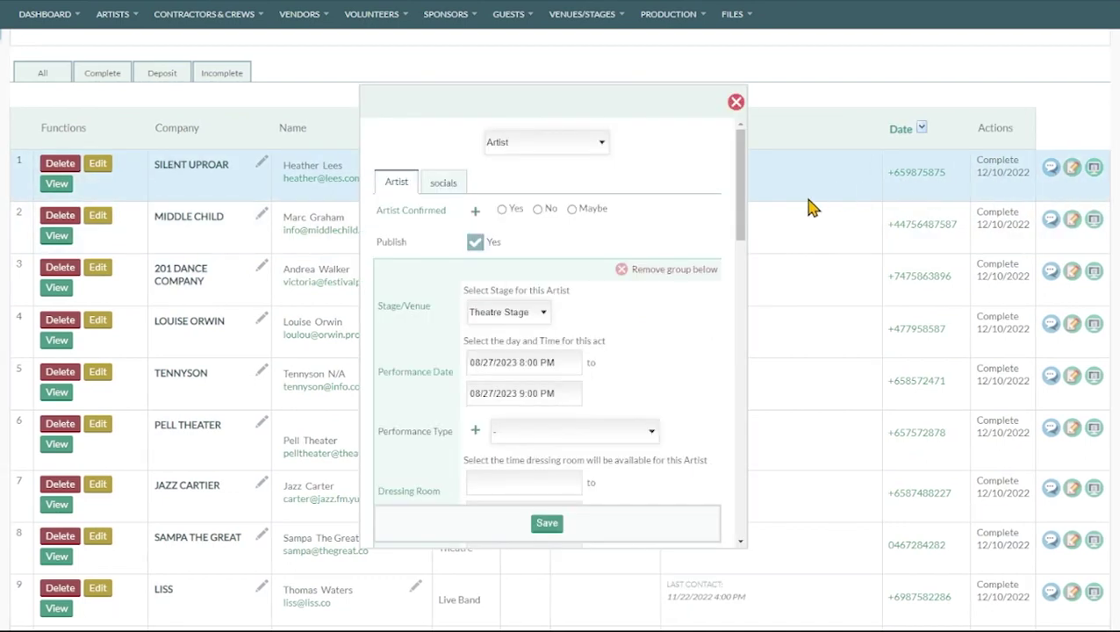
pyautogui.click(501, 208)
pyautogui.click(546, 523)
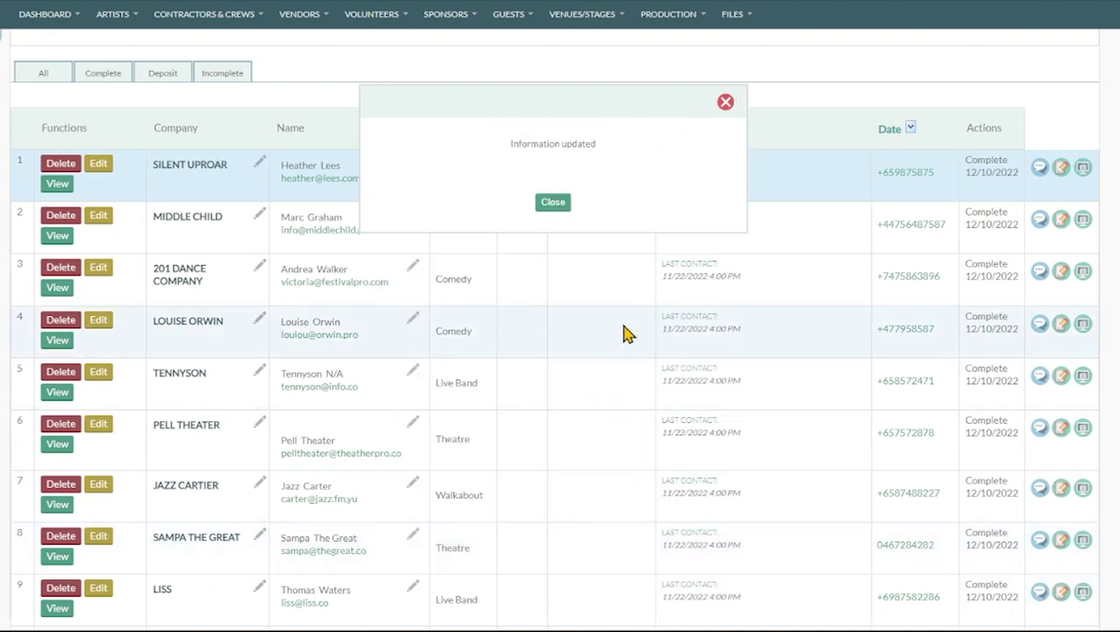
pyautogui.click(562, 204)
pyautogui.click(1083, 272)
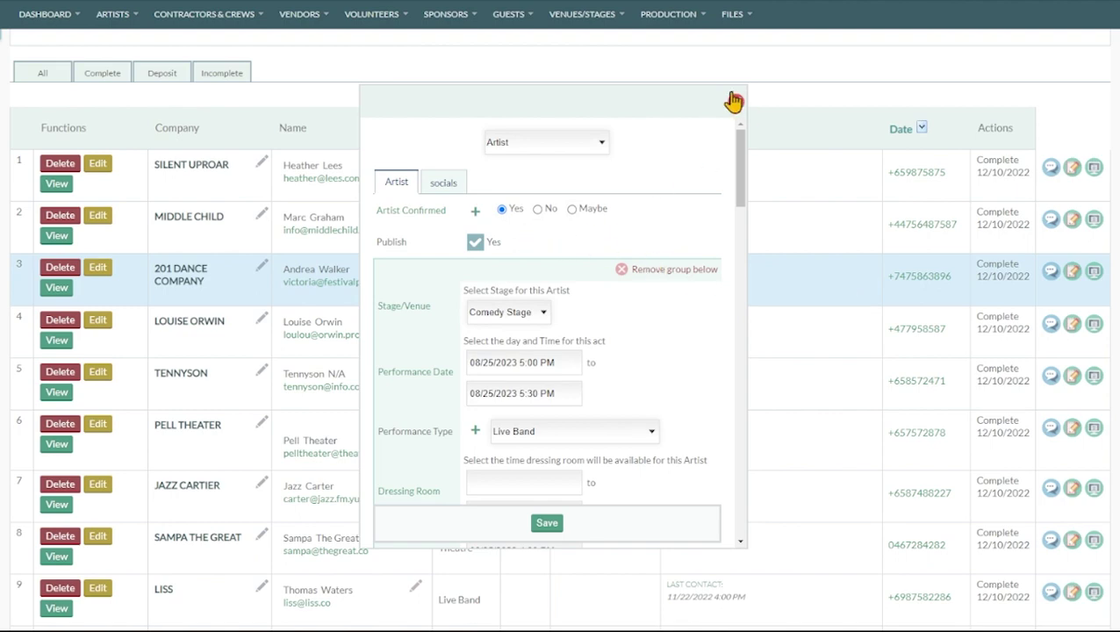
pyautogui.click(733, 102)
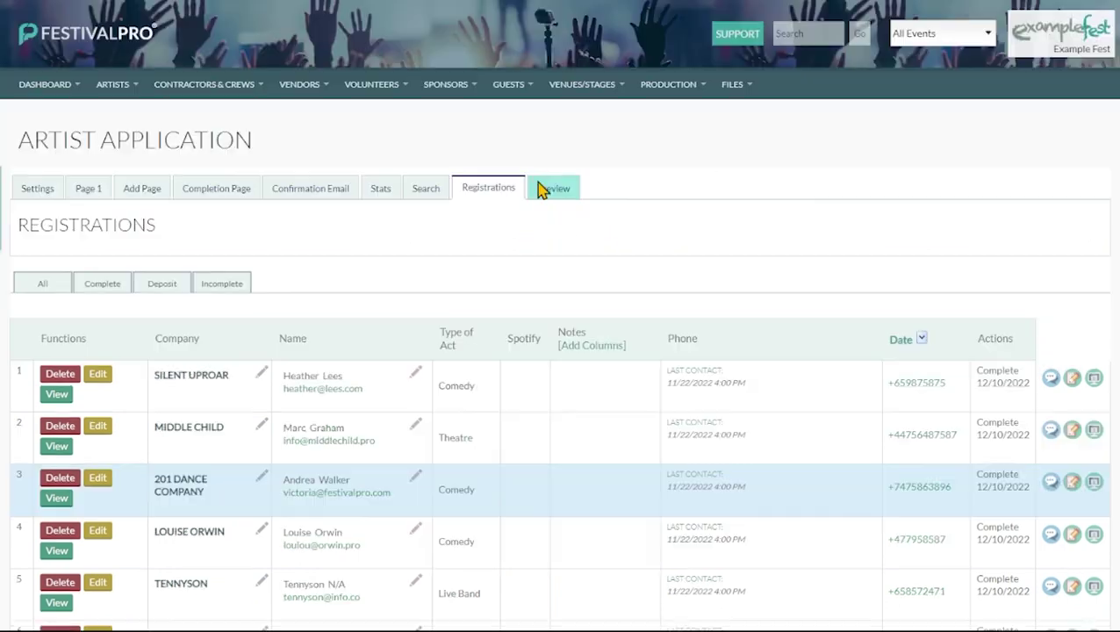
# Step: Switch the registrations filter through All, Complete and Deposit, ending on Incomplete
pyautogui.click(44, 286)
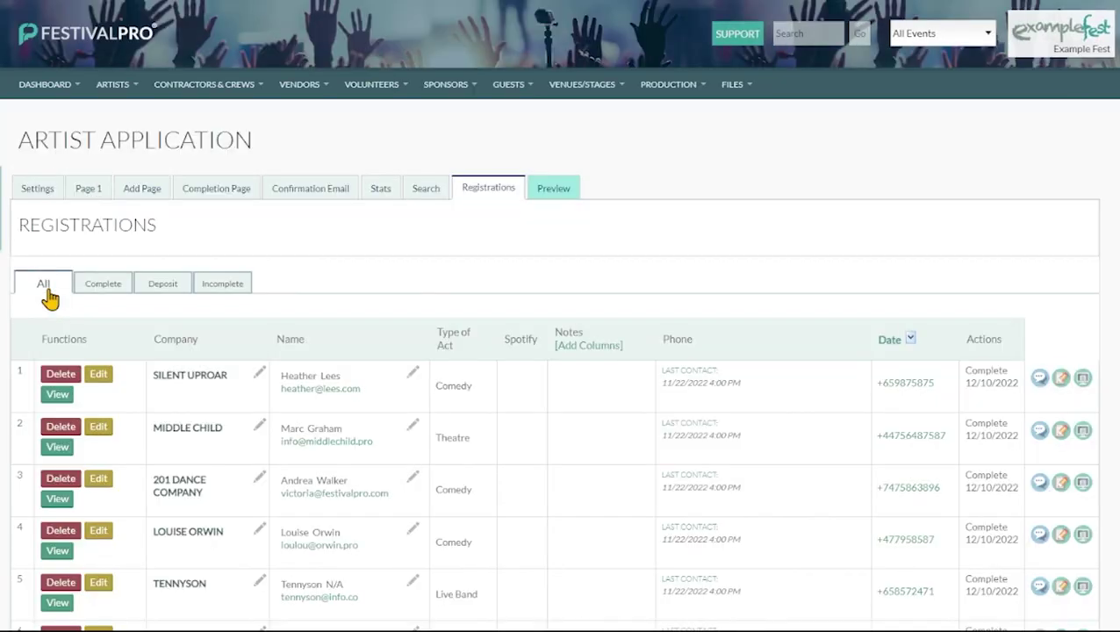
pyautogui.click(118, 290)
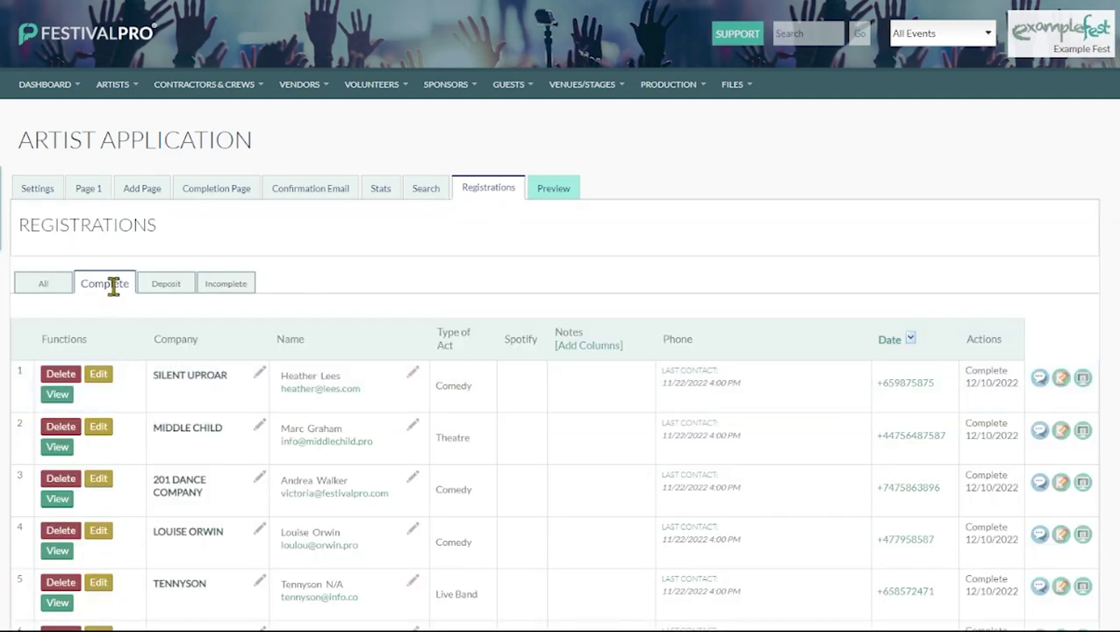
pyautogui.click(175, 290)
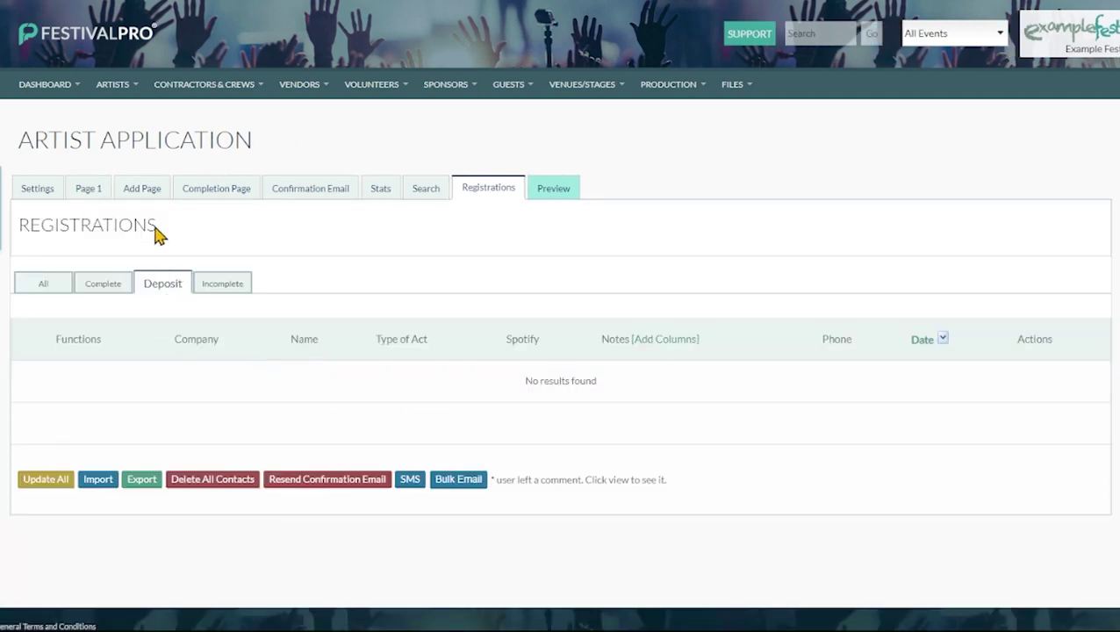
pyautogui.click(220, 290)
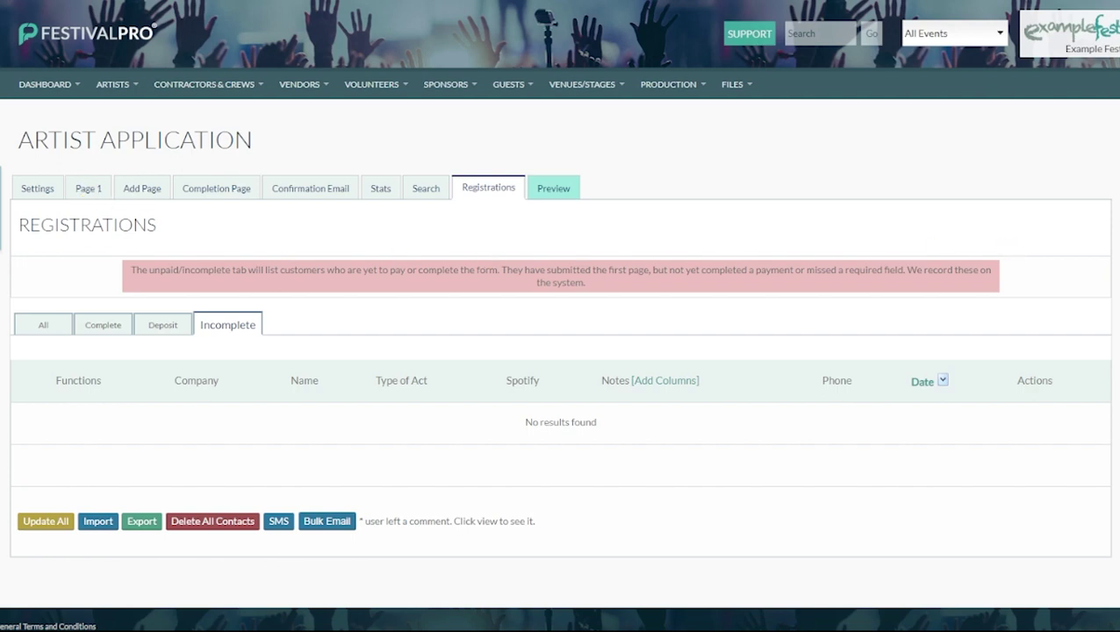
# Step: Set the form's Payment Options to take payments (Yes) and save
pyautogui.click(38, 192)
pyautogui.click(77, 438)
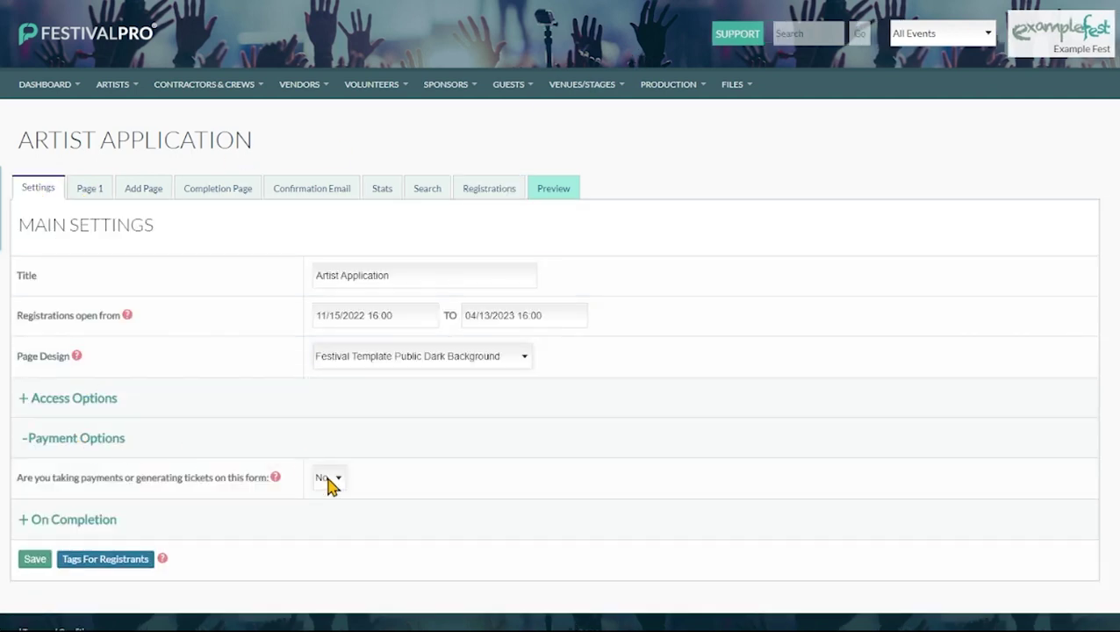
pyautogui.click(323, 509)
pyautogui.scroll(-4, 123, 492)
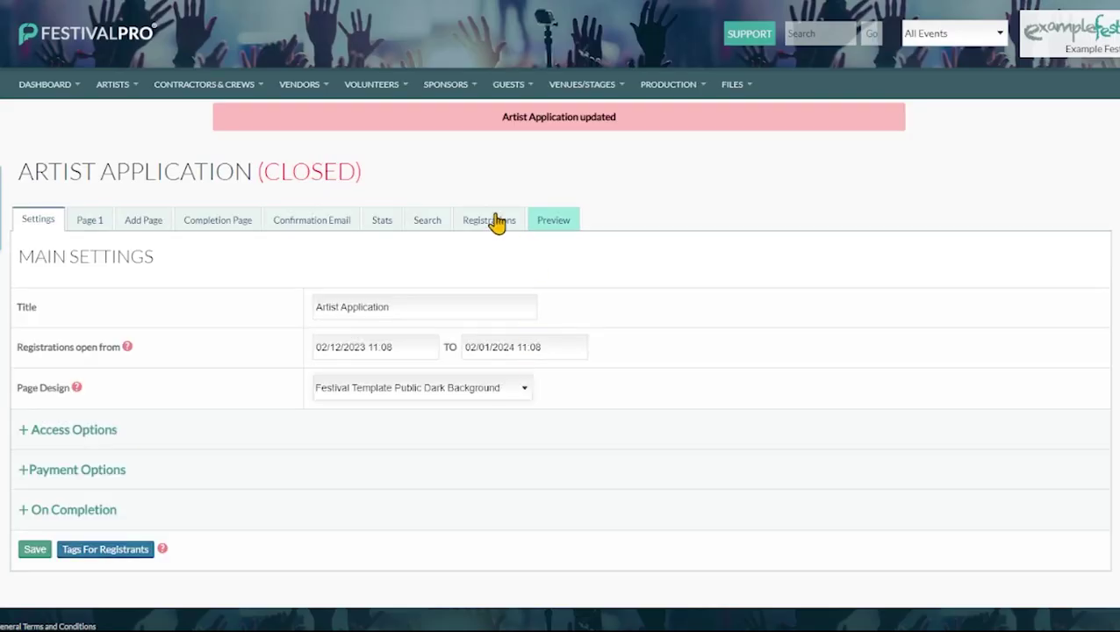
pyautogui.click(496, 220)
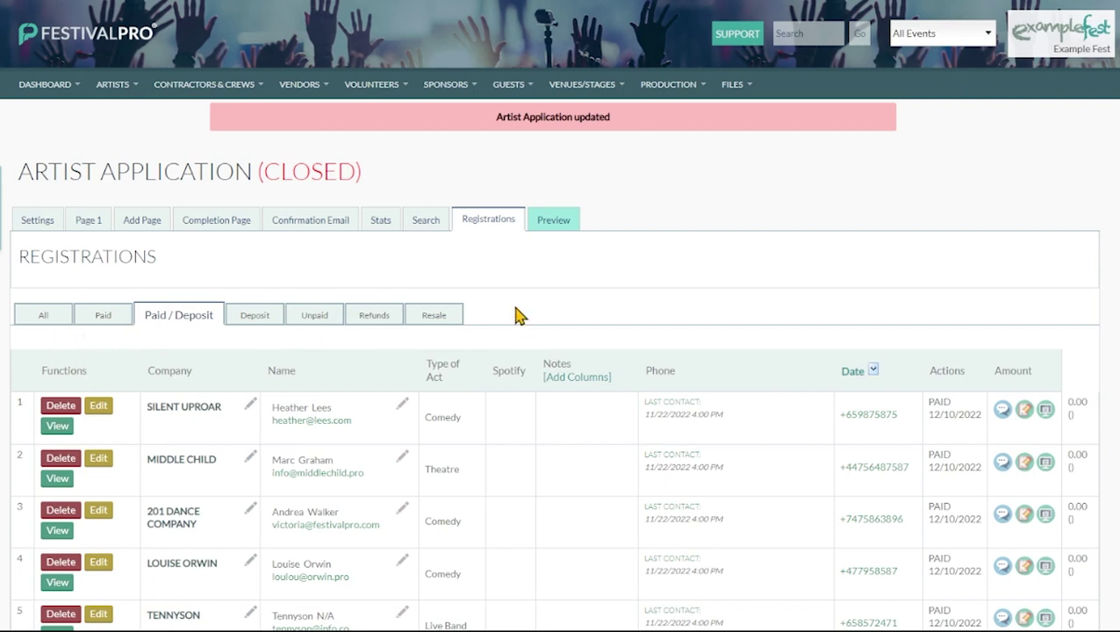
# Step: Browse the Deposit, Unpaid and Refunds registration tabs, then return to All
pyautogui.scroll(-2, 520, 303)
pyautogui.click(402, 263)
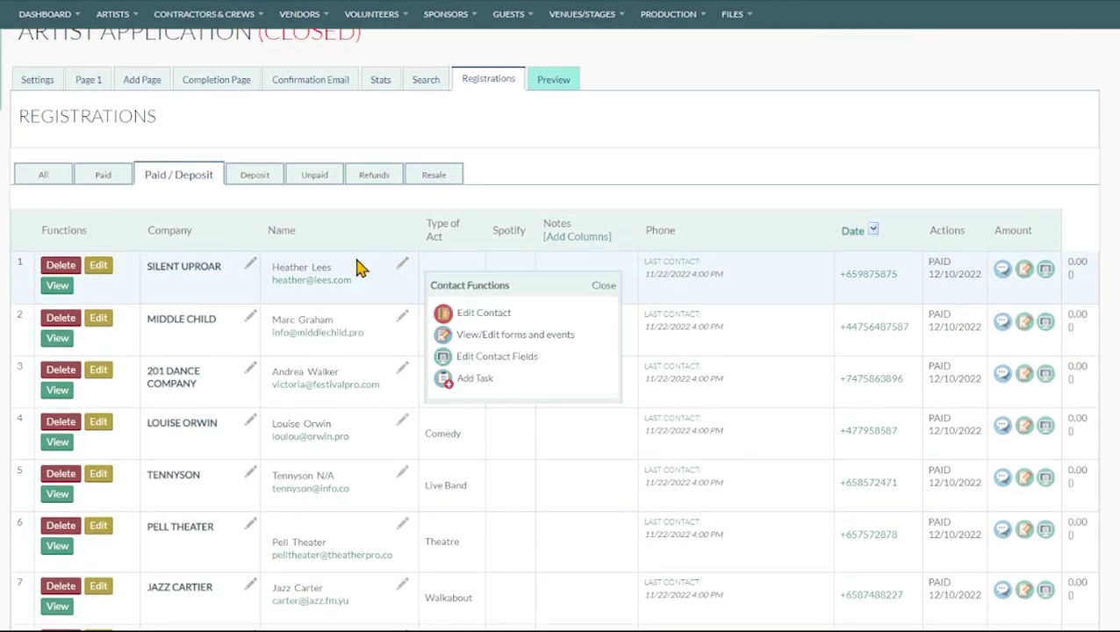
pyautogui.click(252, 182)
pyautogui.click(329, 290)
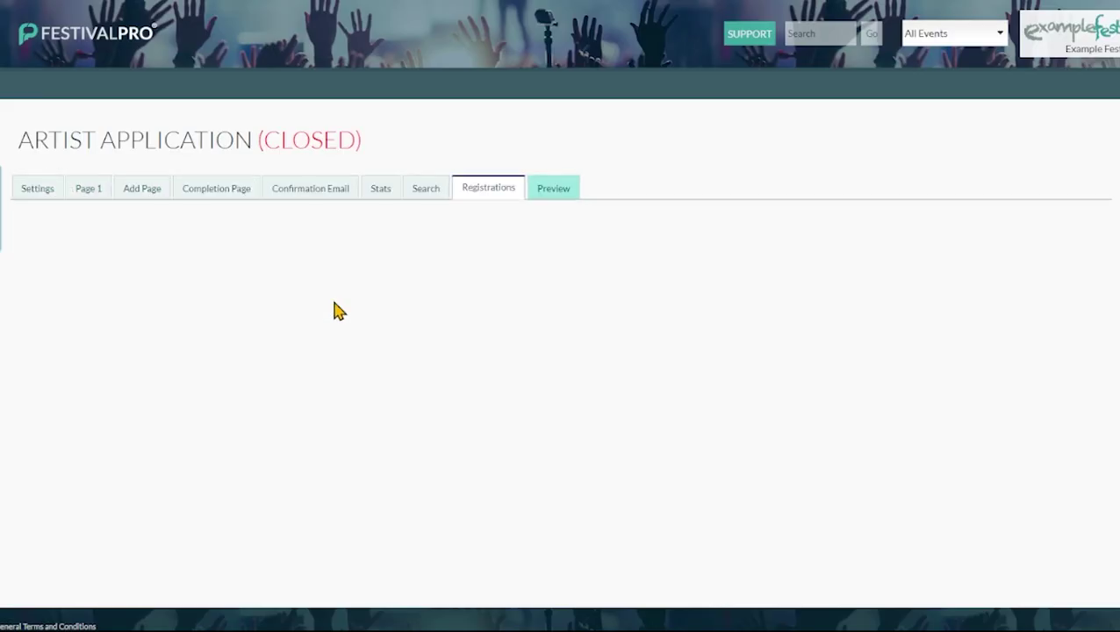
pyautogui.click(375, 328)
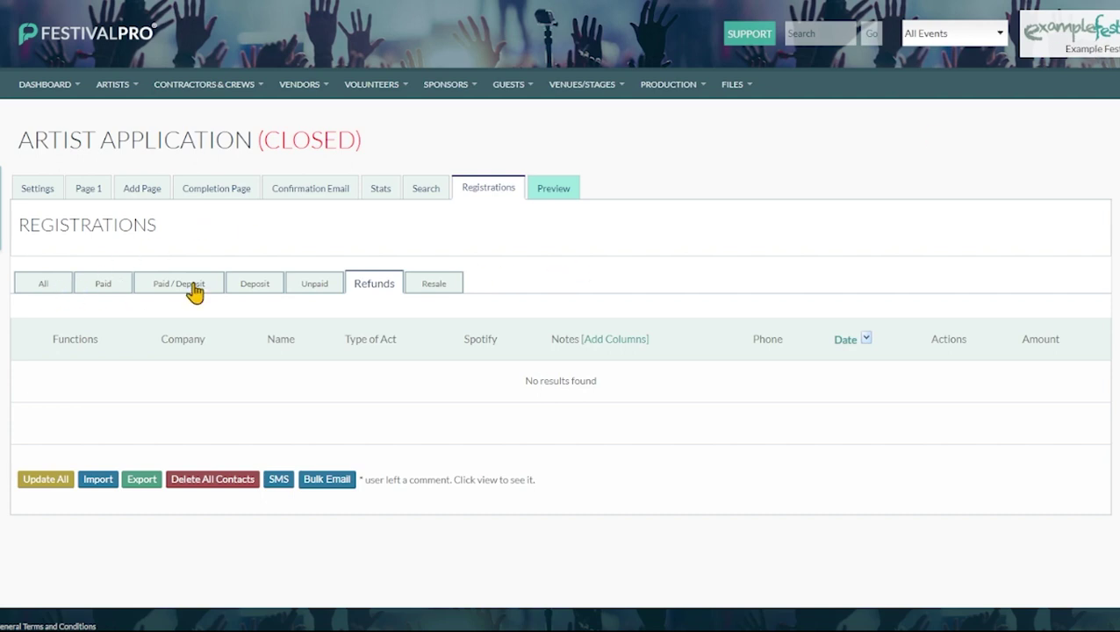
pyautogui.click(43, 285)
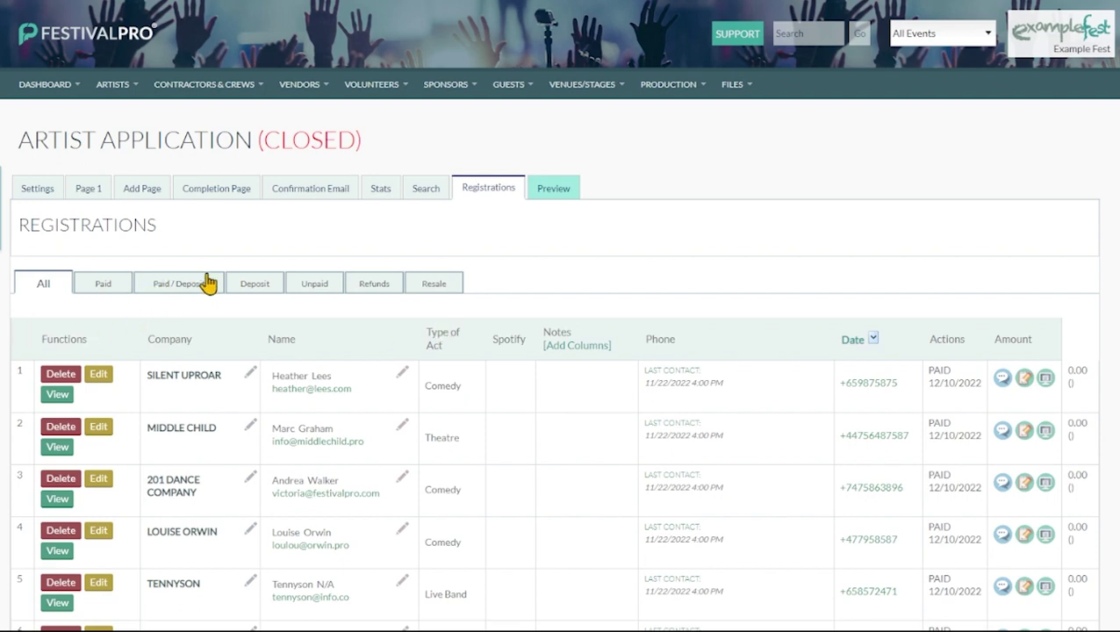
# Step: Set the form's Payment Options back to No, save, and return to registrations
pyautogui.click(24, 195)
pyautogui.click(100, 441)
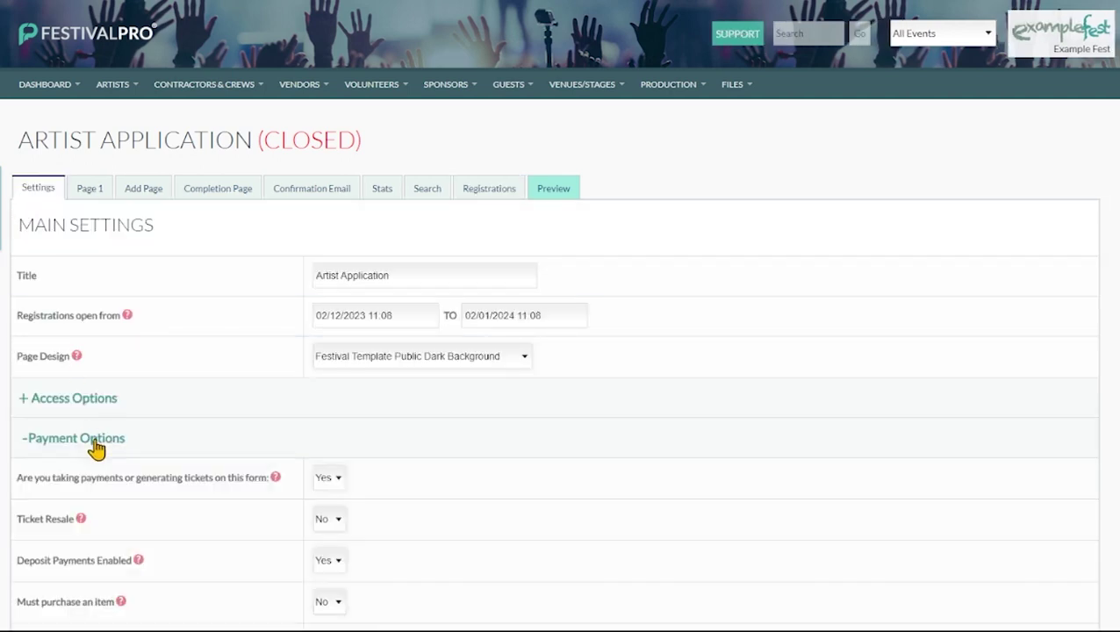
pyautogui.click(334, 520)
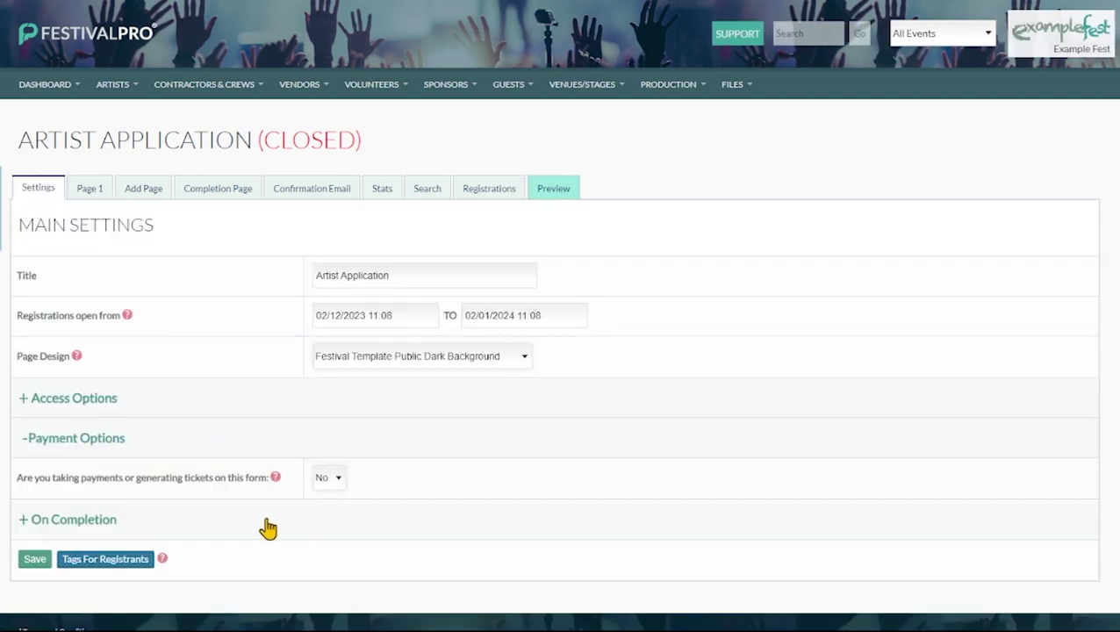
pyautogui.click(40, 560)
pyautogui.click(502, 219)
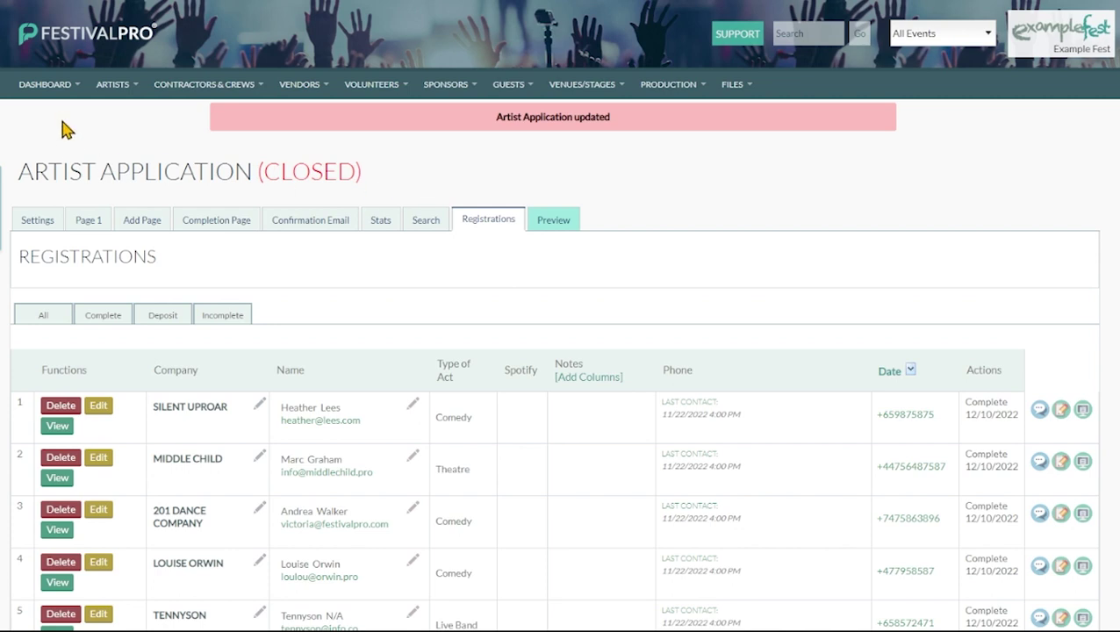
# Step: From the forms list, edit the Onsite Contact Details custom field
pyautogui.moveTo(49, 85)
pyautogui.click(35, 212)
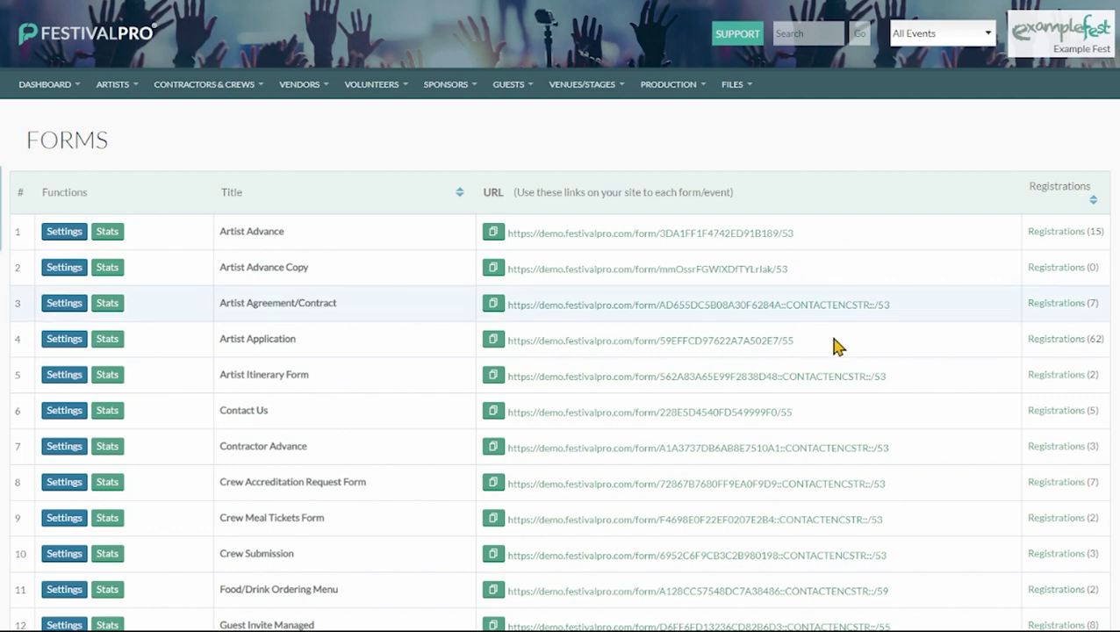
pyautogui.moveTo(888, 377); pyautogui.dragTo(505, 380)
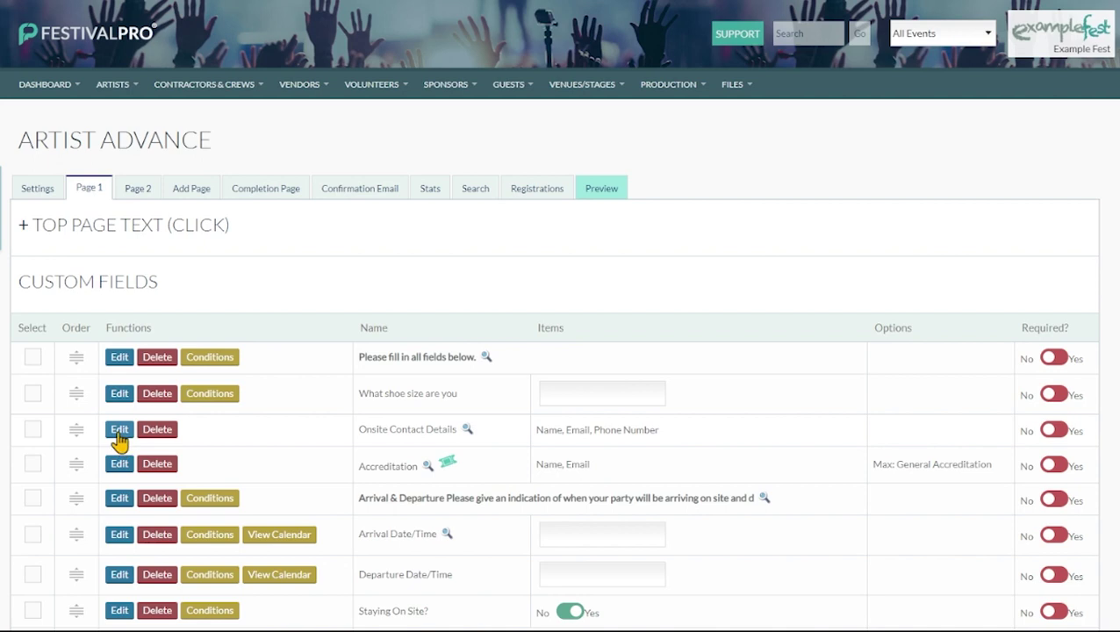
pyautogui.click(119, 432)
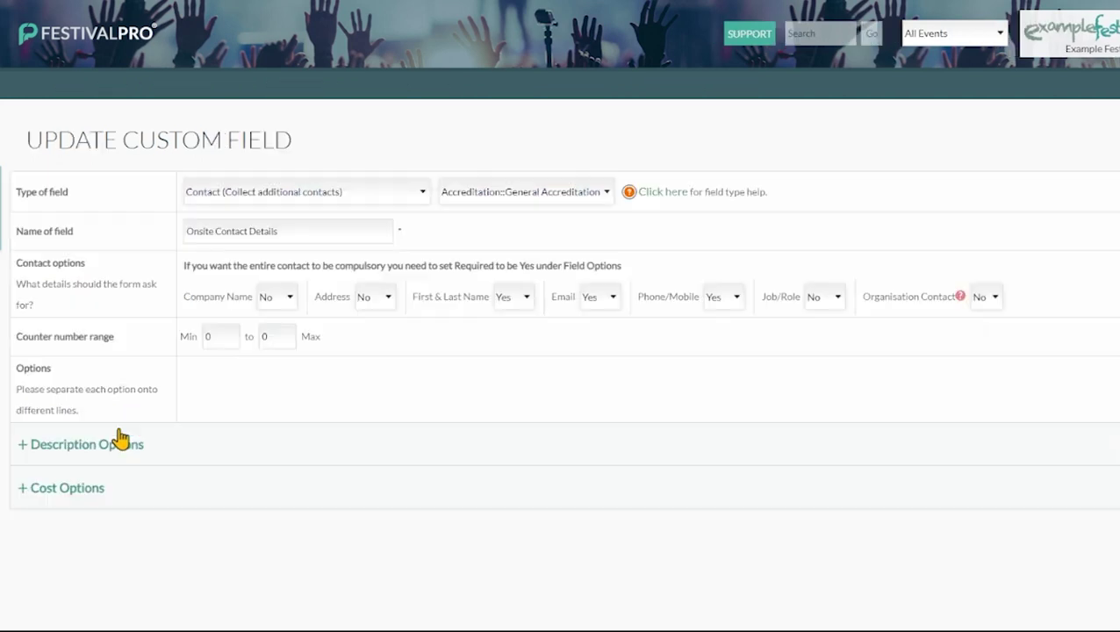